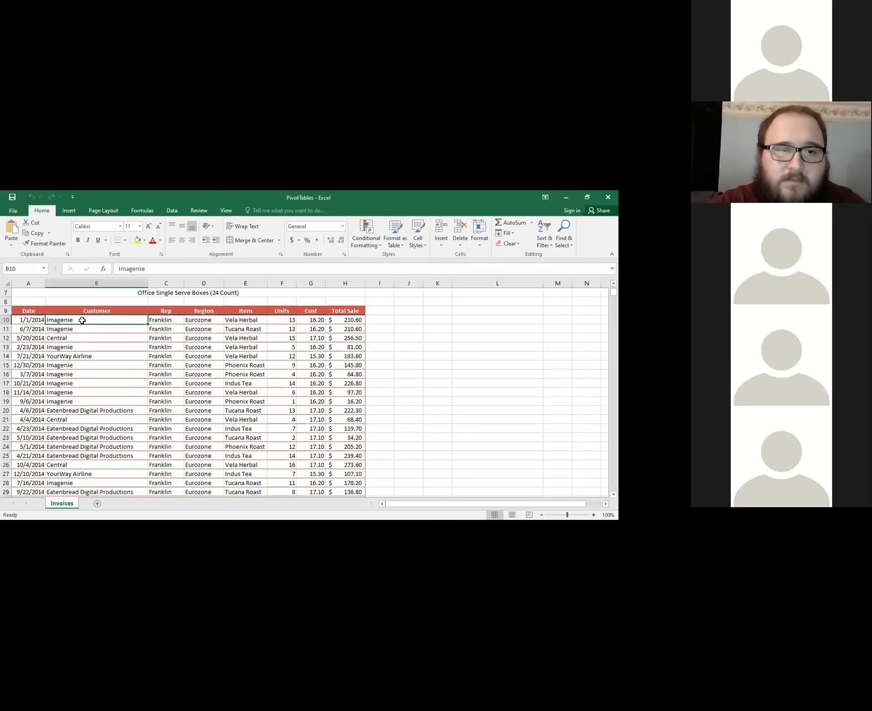
scroll(108, 365, "down", 1)
scroll(125, 359, "up", 2)
scroll(84, 362, "down", 1)
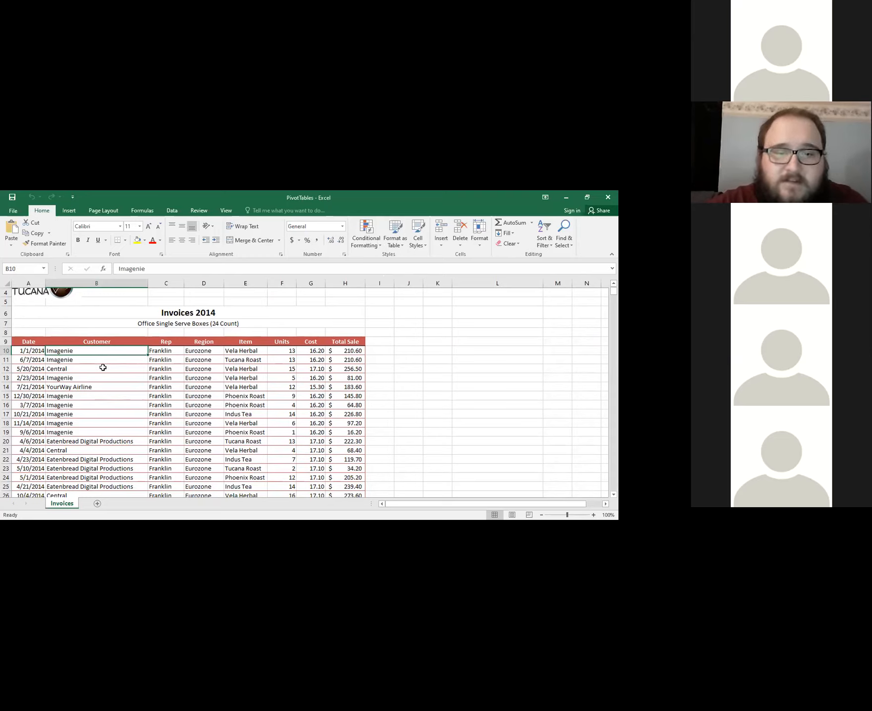
left_click(89, 377)
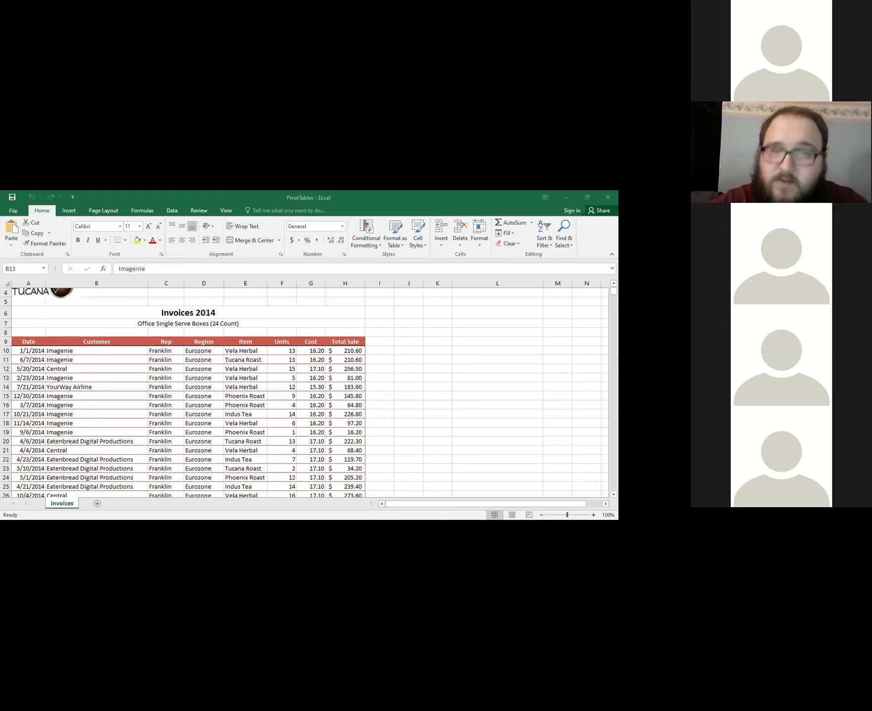
left_click(127, 366)
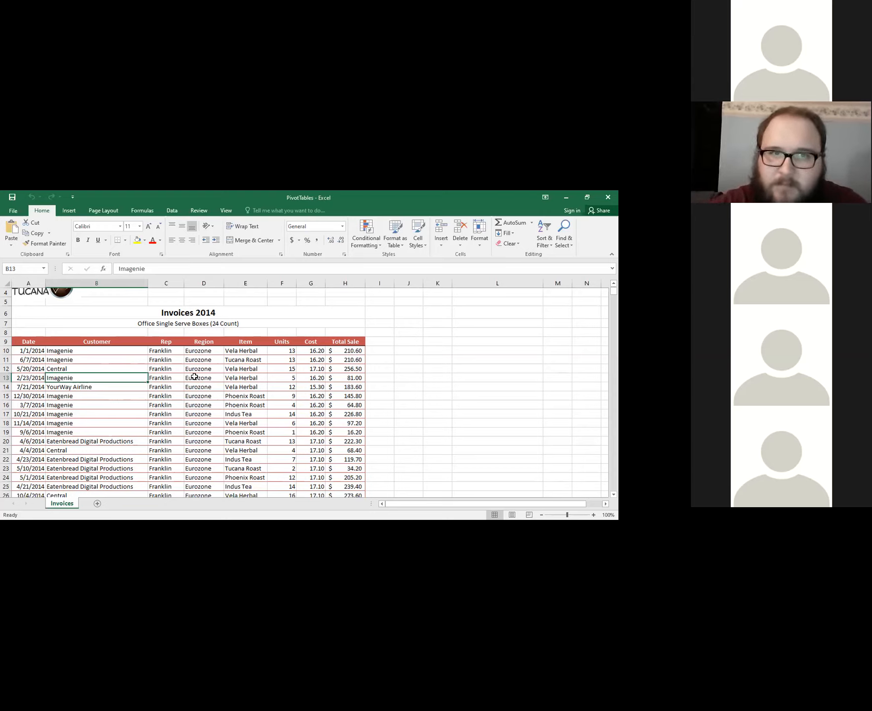
left_click(92, 386)
left_click(117, 374)
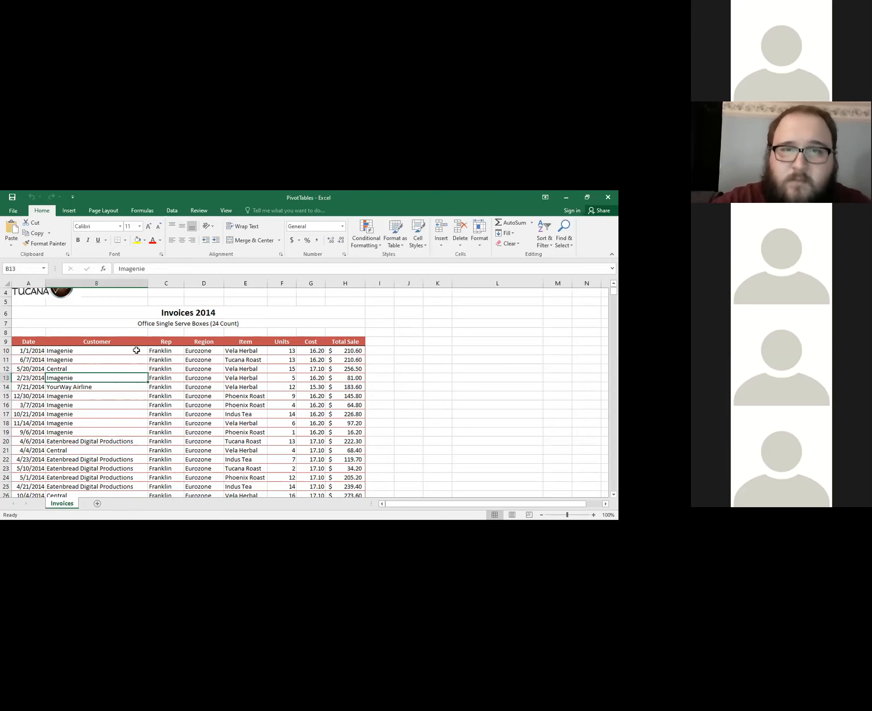
scroll(197, 351, "down", 1)
scroll(178, 353, "up", 1)
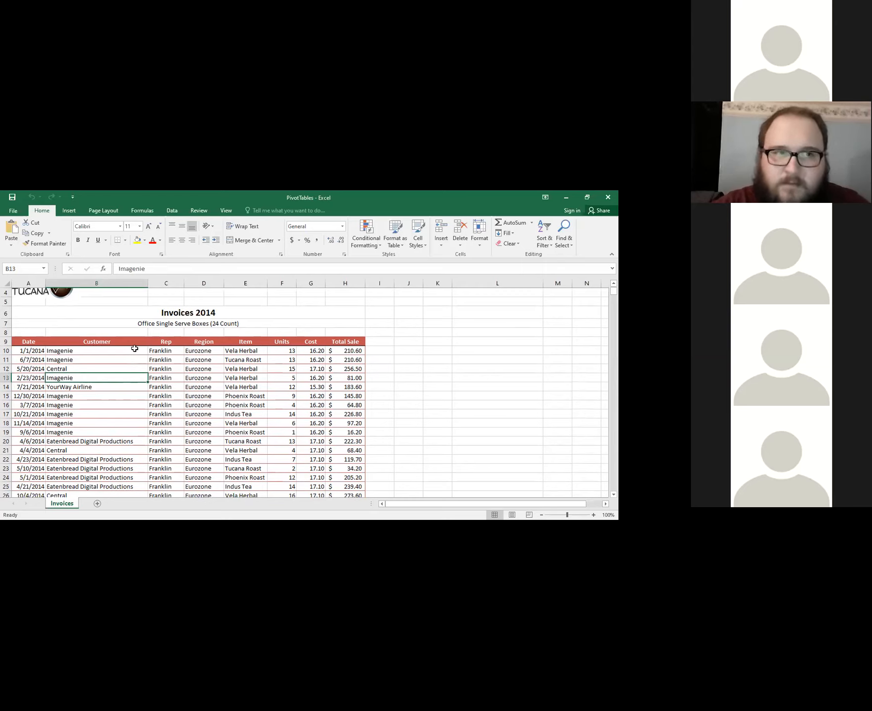
left_click(107, 367)
left_click(110, 384)
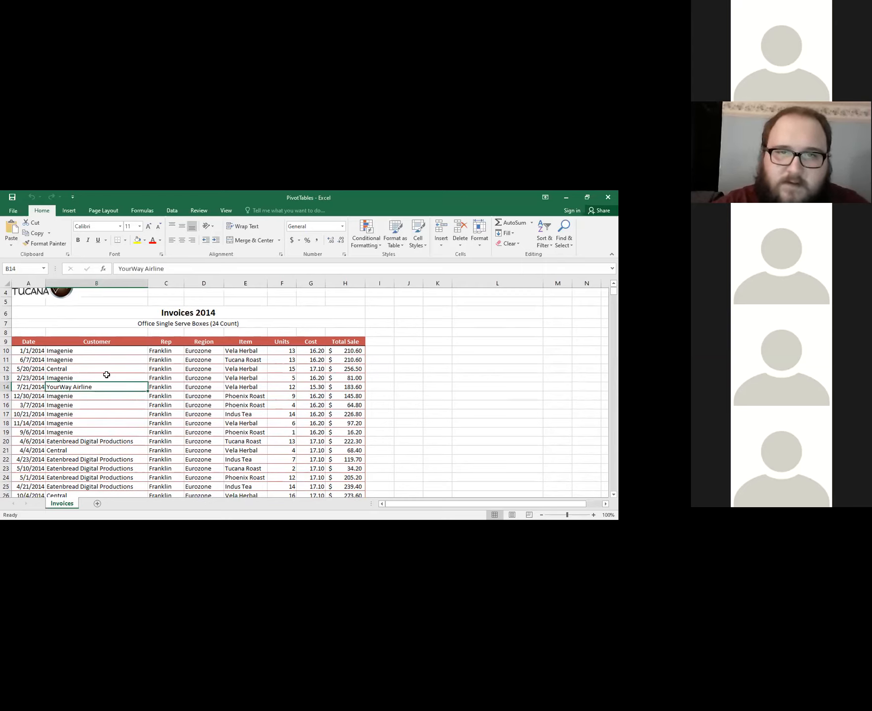
left_click(113, 375)
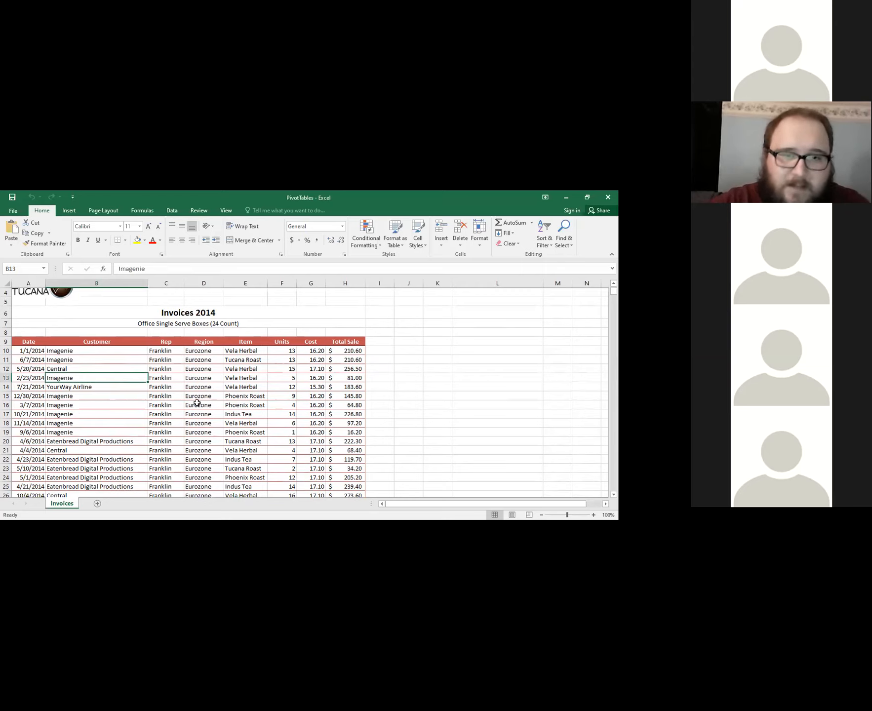
Examine the first invoice record in row 10 field by field, from Date through Total Sale.
scroll(198, 403, "down", 1)
left_click(36, 320)
left_click(66, 321)
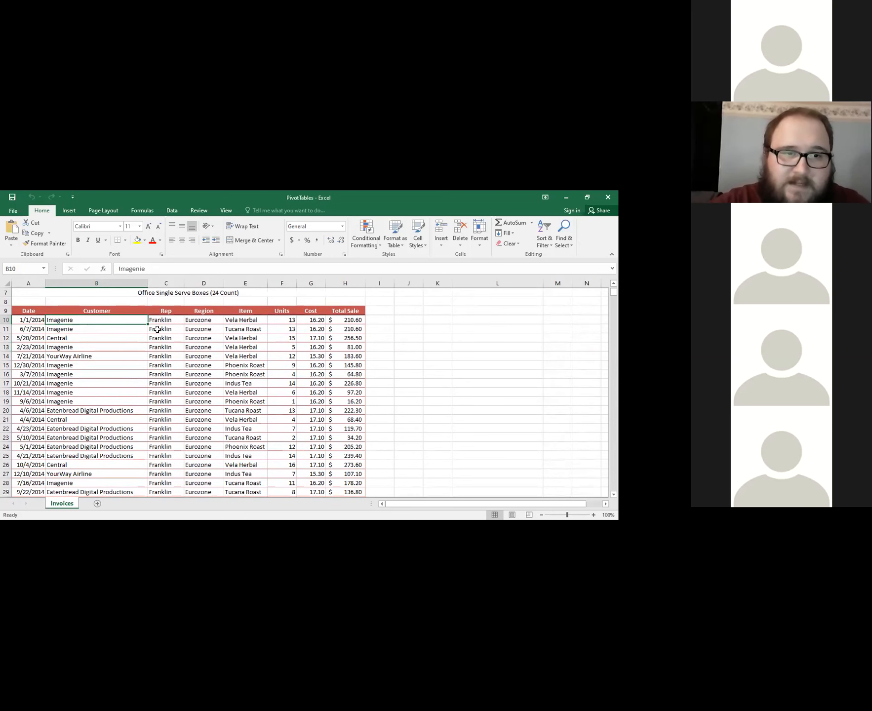
left_click(163, 321)
left_click(210, 319)
left_click(240, 321)
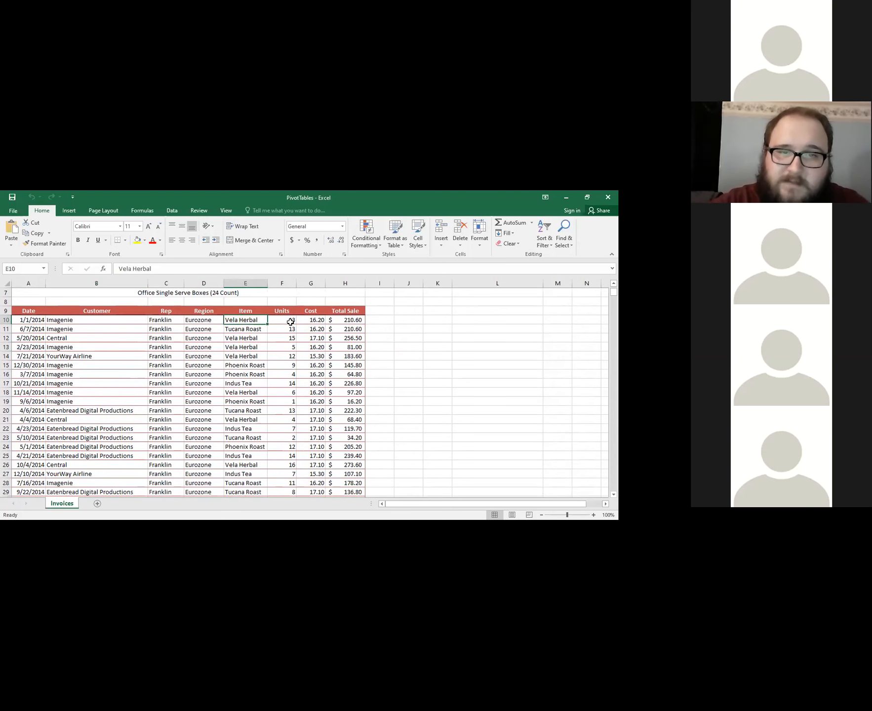
left_click(288, 320)
left_click(319, 320)
left_click(333, 320)
Select cell B12 in the Customer column as a single cell inside the invoice data.
left_click(114, 330)
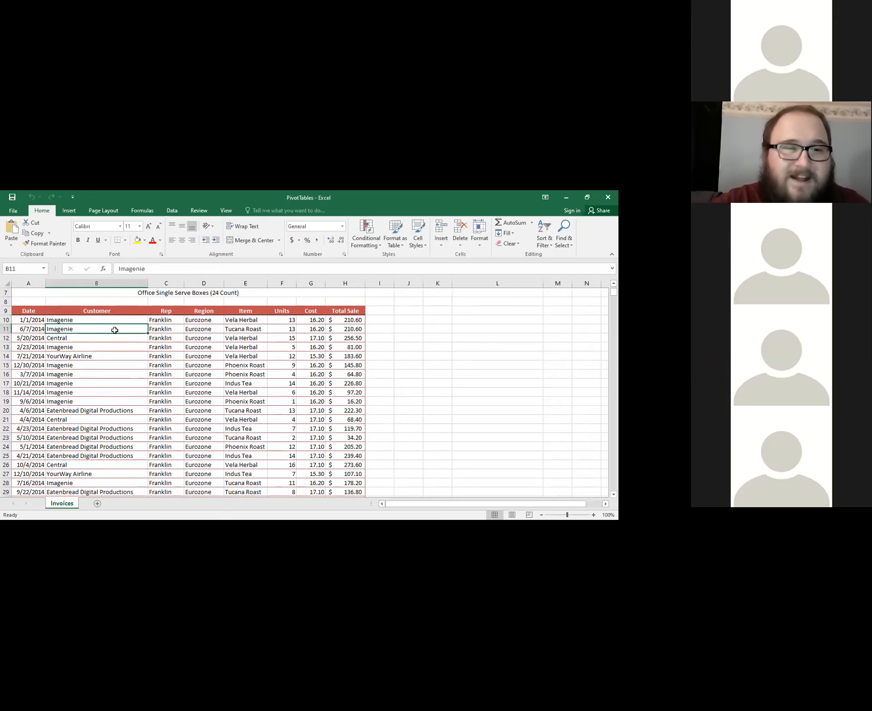
left_click(119, 346)
left_click(125, 357)
left_click(113, 336)
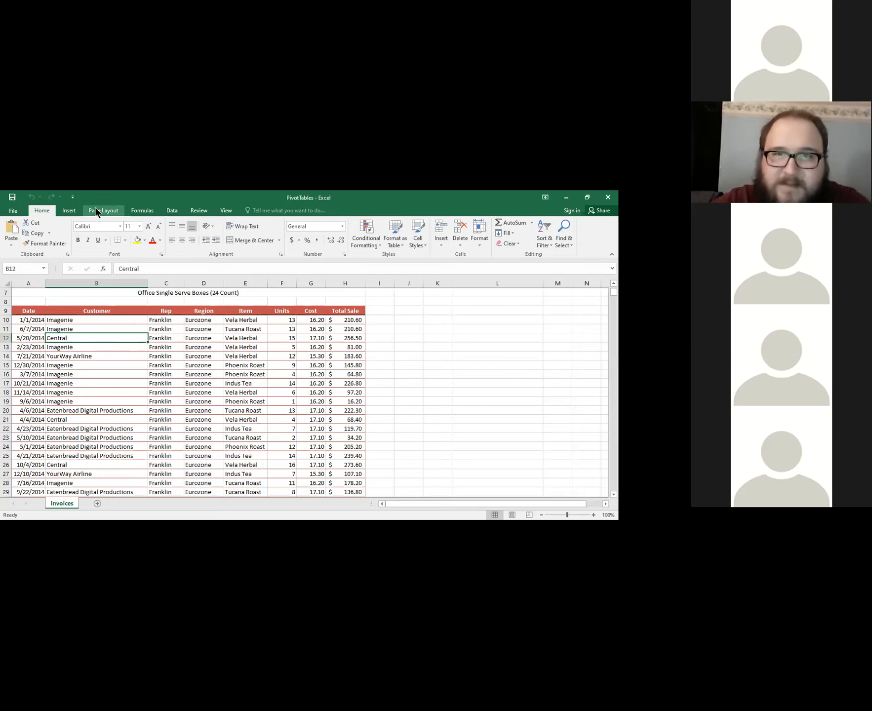
left_click(69, 211)
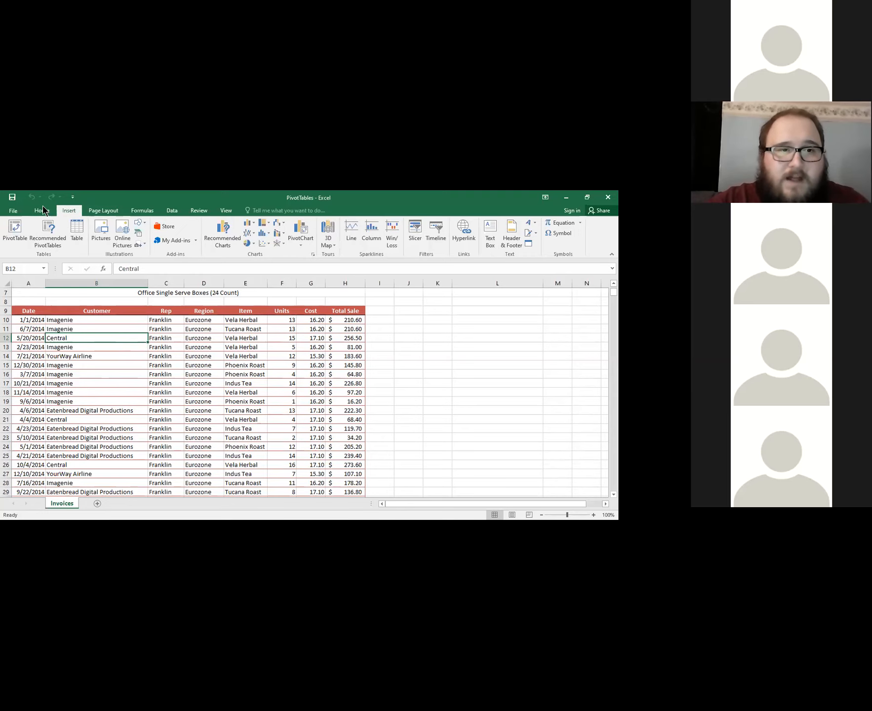
left_click(41, 210)
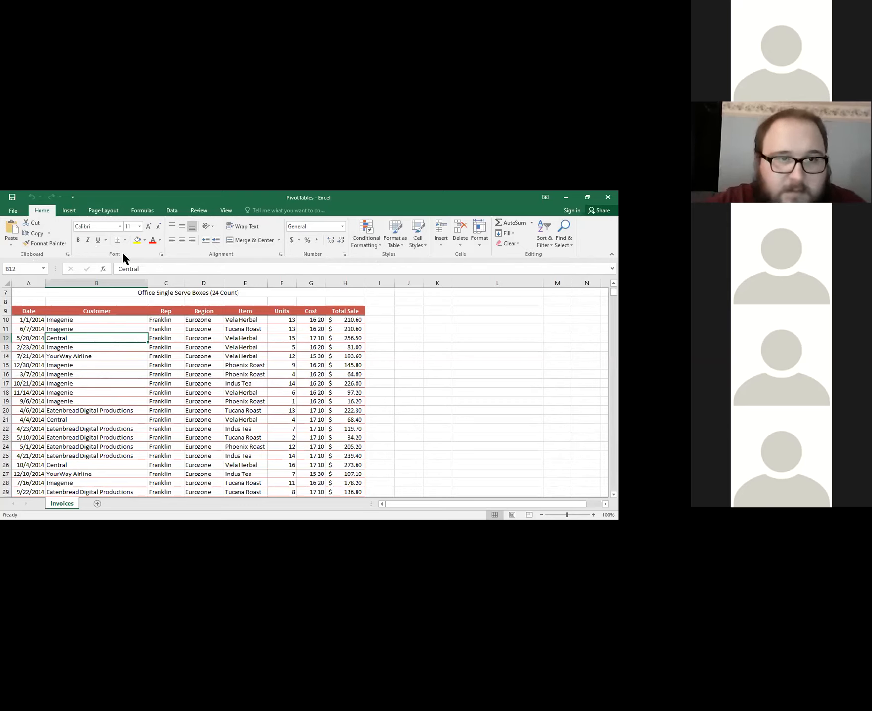
left_click(231, 251)
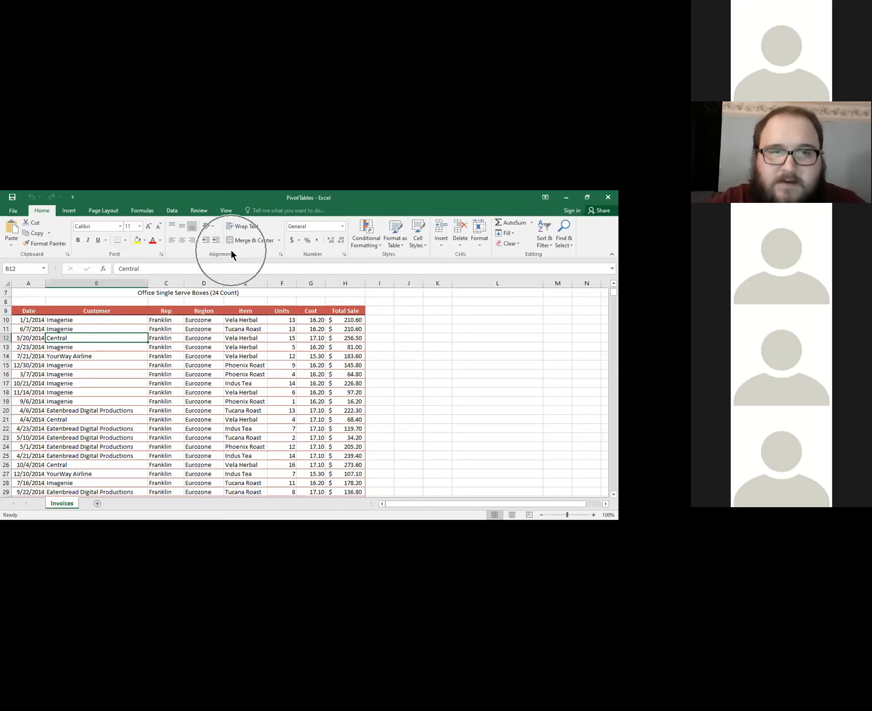
left_click(231, 253)
left_click(231, 252)
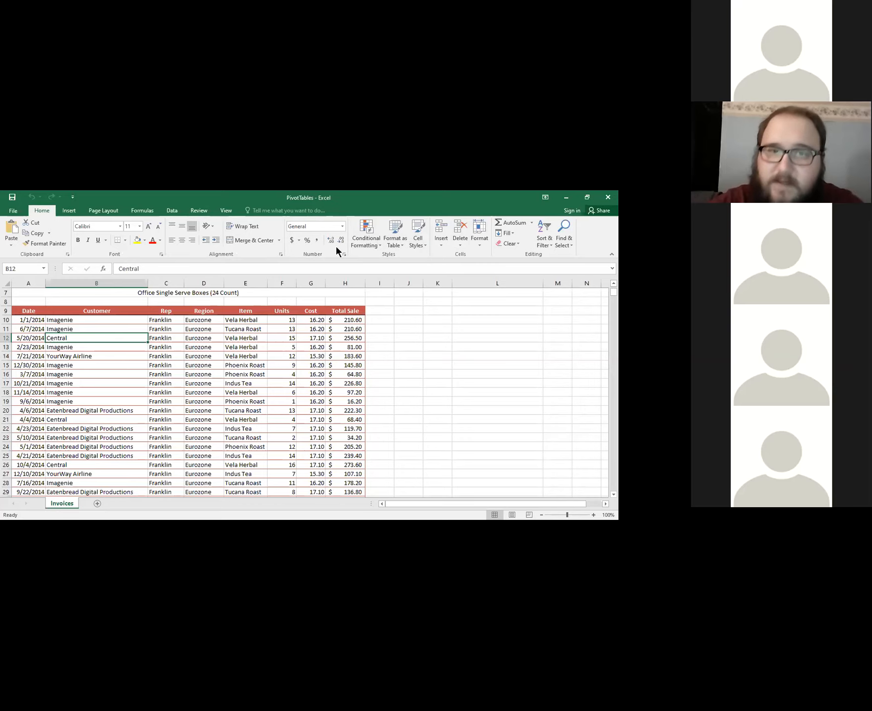
Start creating a PivotTable from the invoice data surrounding the selected cell.
left_click(69, 209)
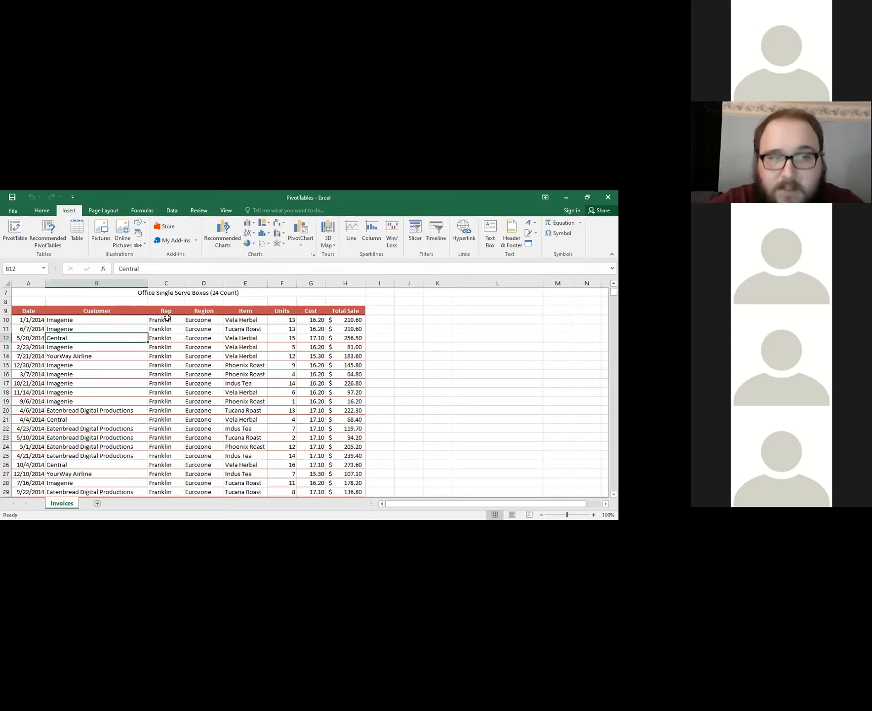
scroll(217, 369, "up", 1)
scroll(218, 370, "down", 1)
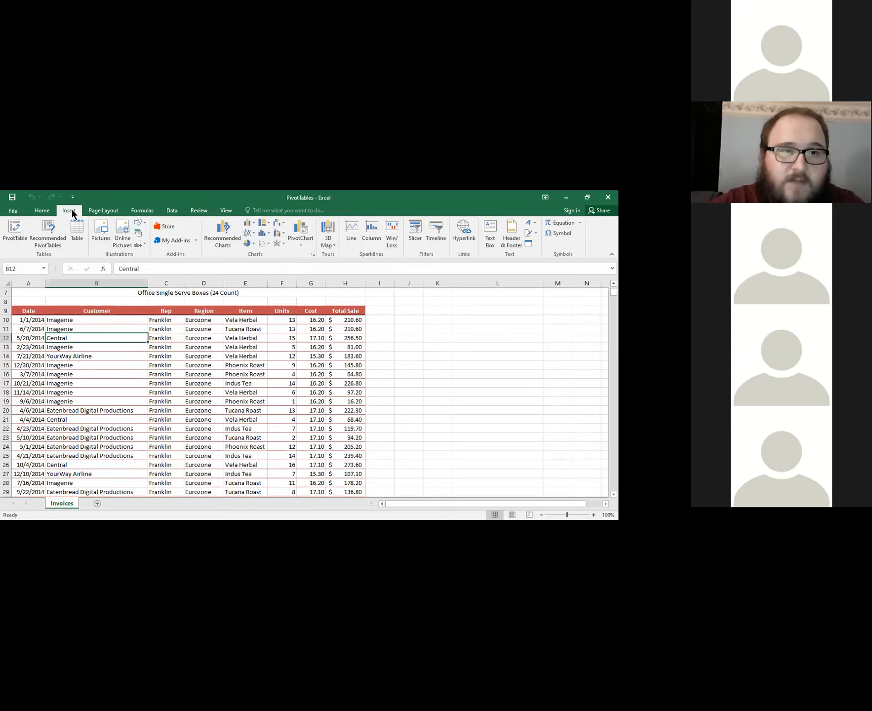
left_click(13, 222)
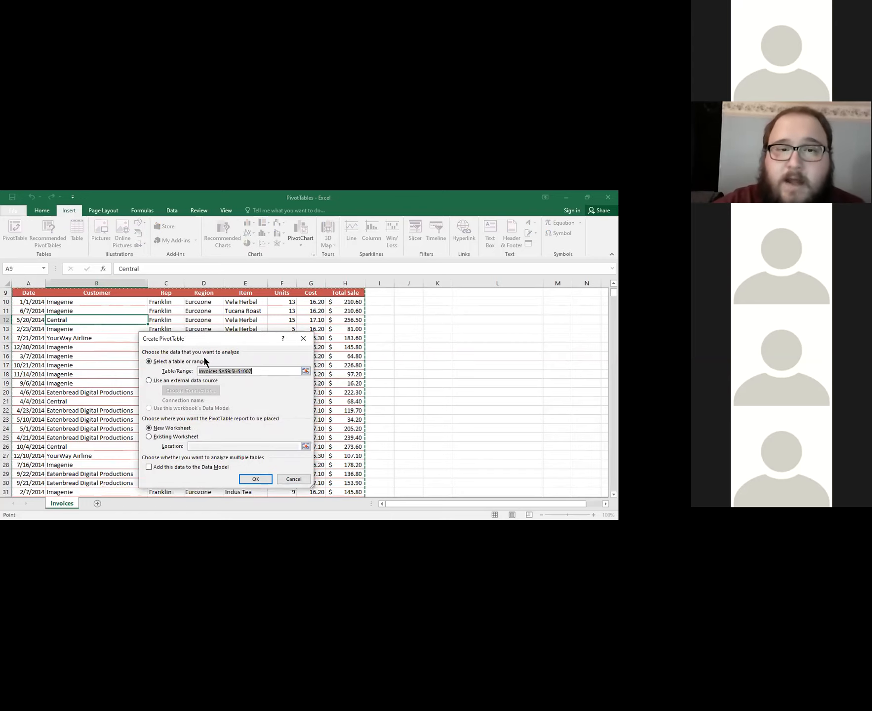
Move the Create PivotTable dialog aside so that the Date through Item columns are uncovered.
left_click(253, 371)
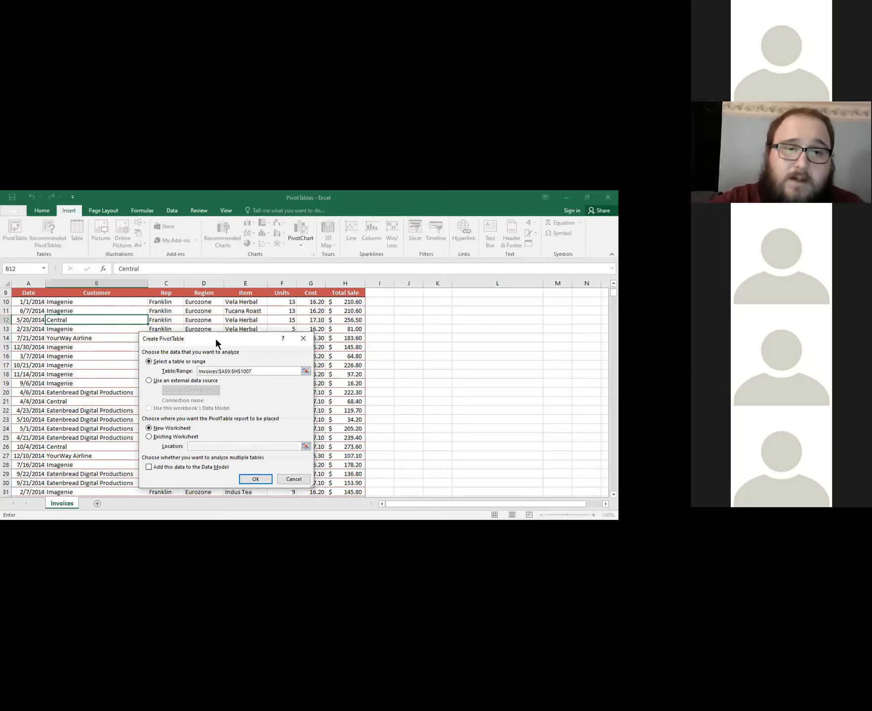
left_click_drag(216, 339, 459, 312)
double_click(459, 311)
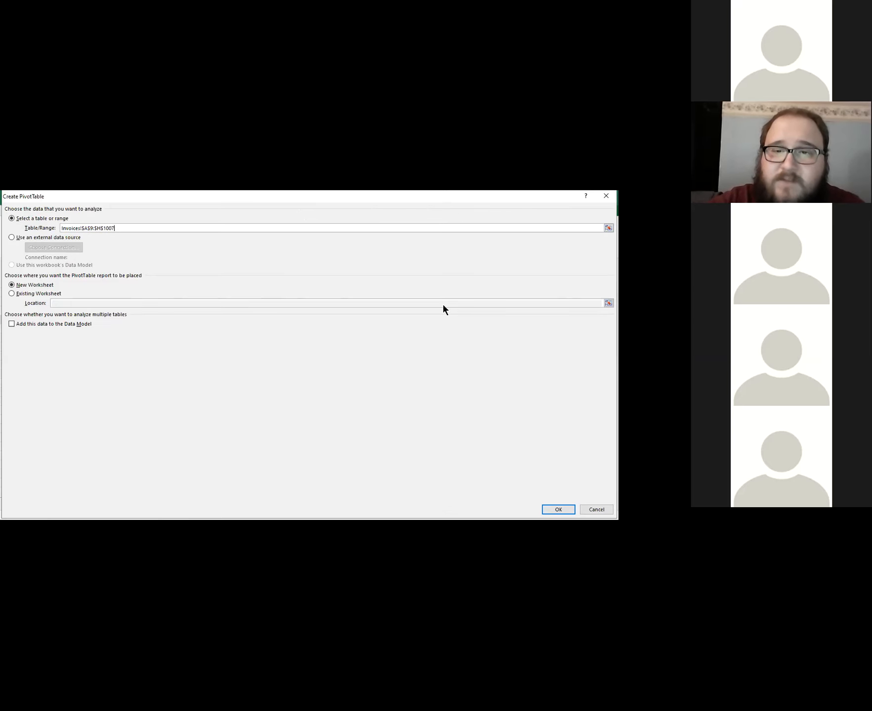
key("super+Down")
left_click_drag(442, 303, 374, 304)
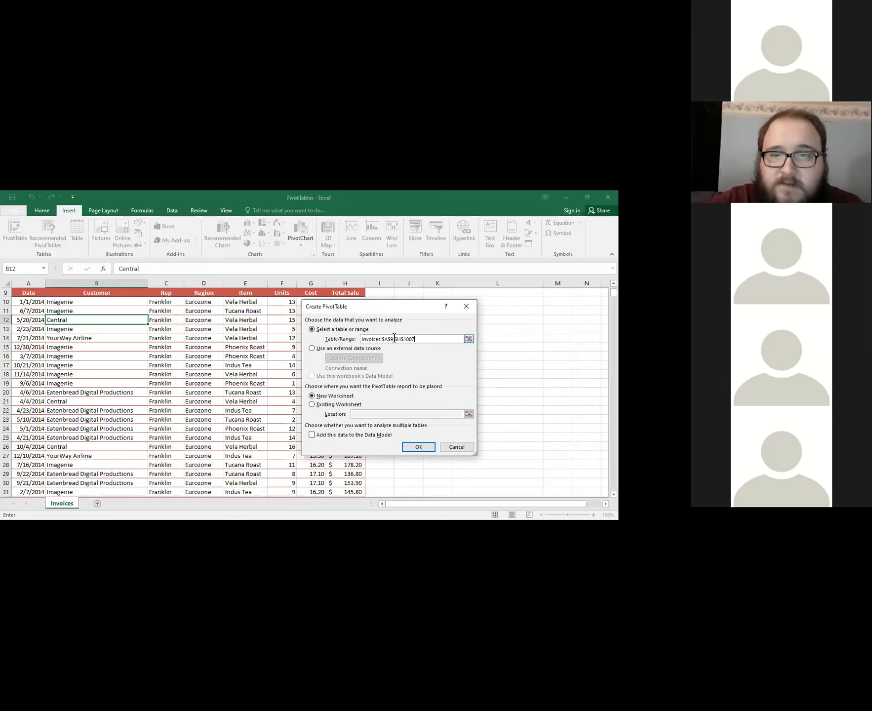
Examine the sheet name and starting cell in the PivotTable's Table/Range reference.
left_click_drag(417, 339, 361, 338)
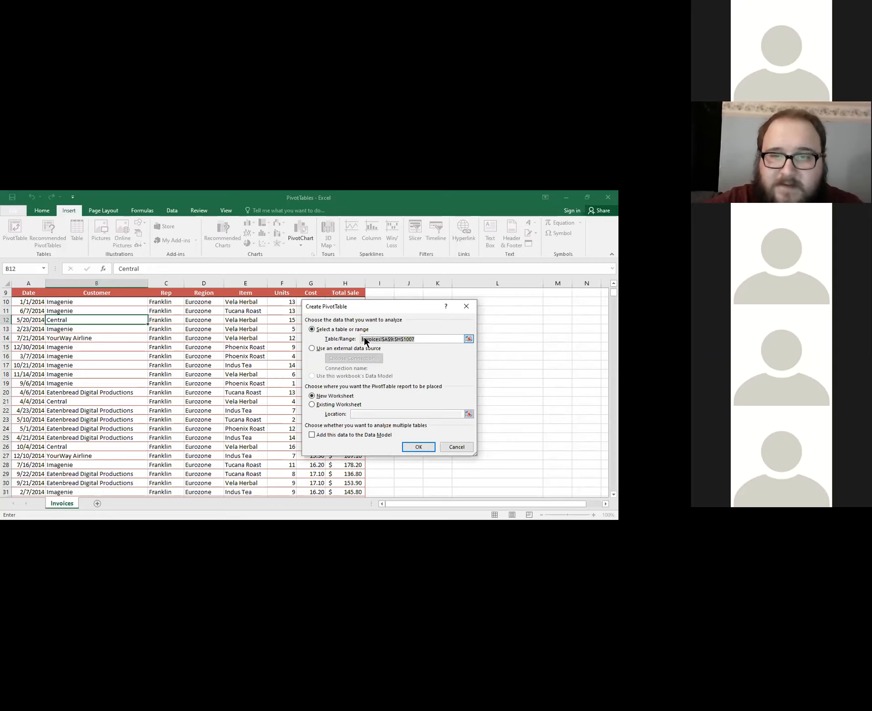
left_click(374, 339)
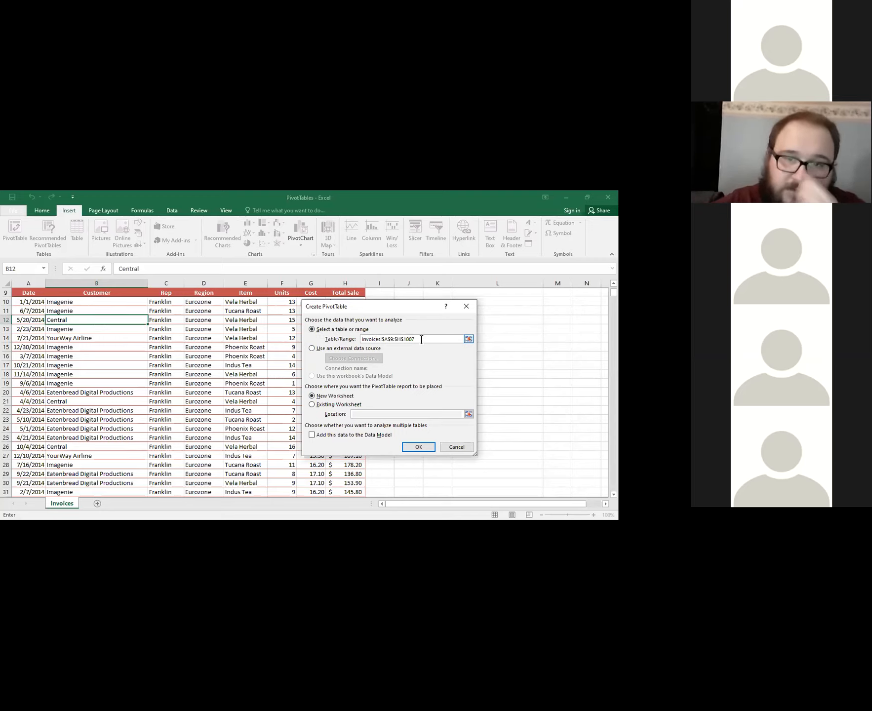
left_click_drag(362, 339, 381, 338)
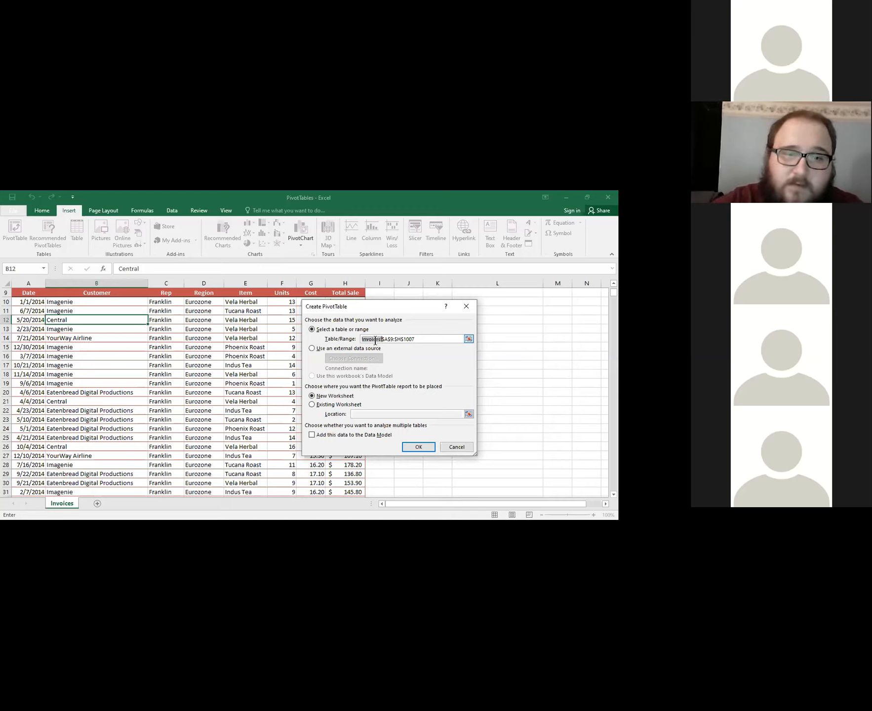
left_click(419, 337)
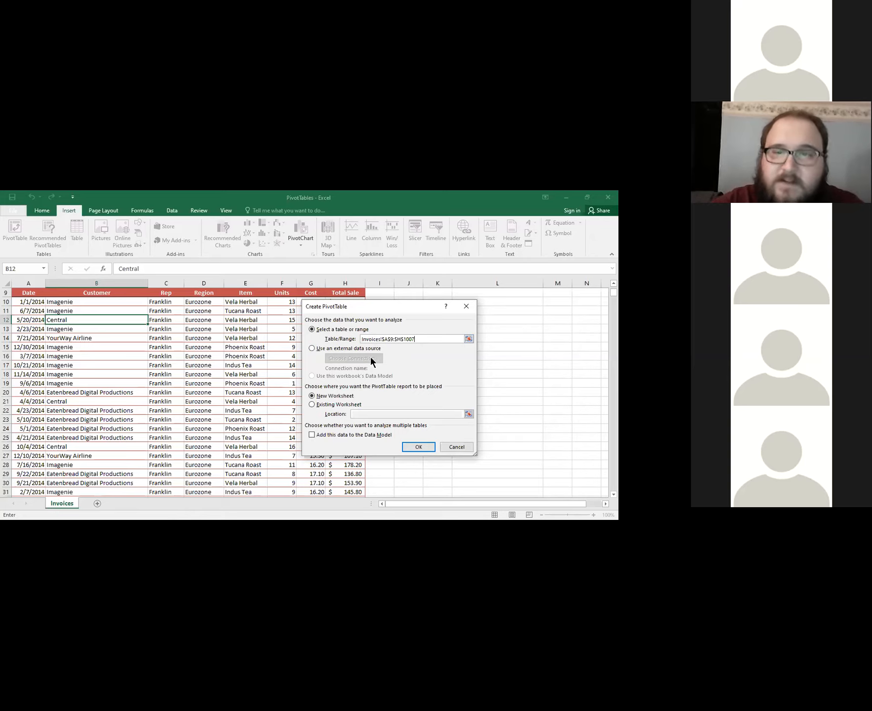
left_click_drag(364, 339, 383, 342)
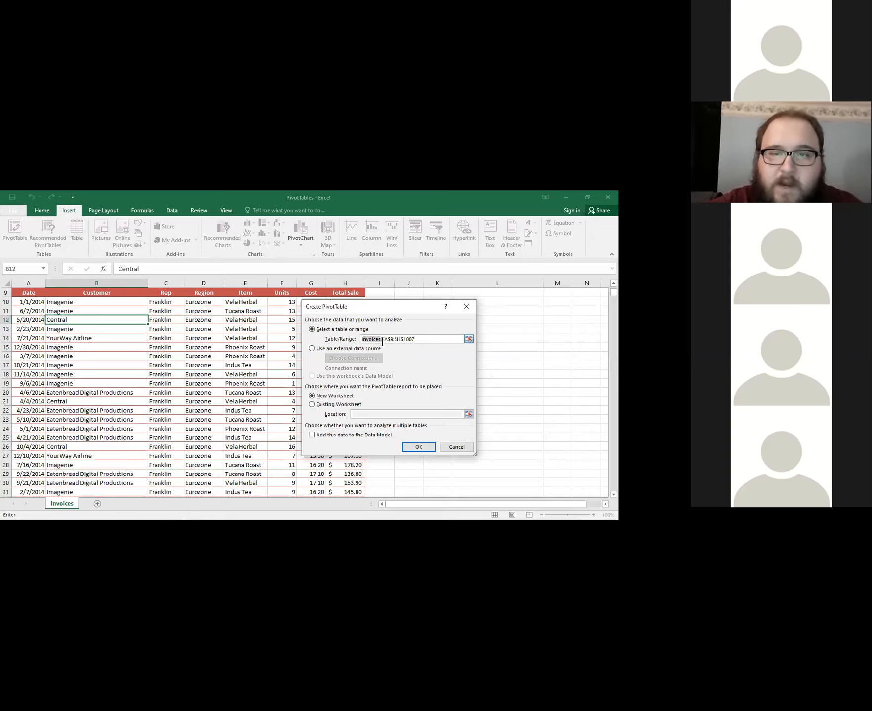
left_click(378, 339)
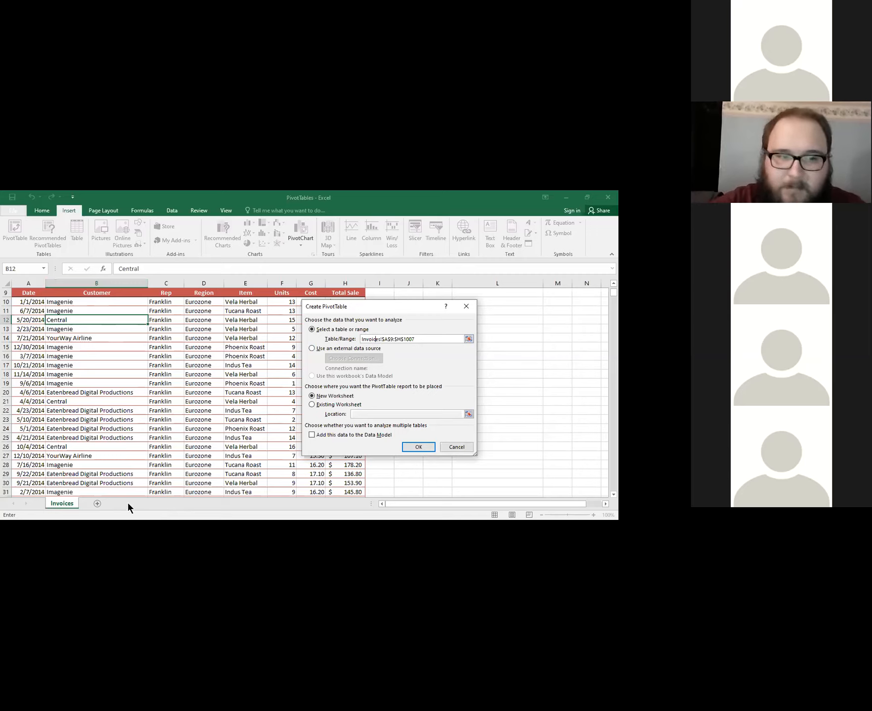
left_click(363, 338)
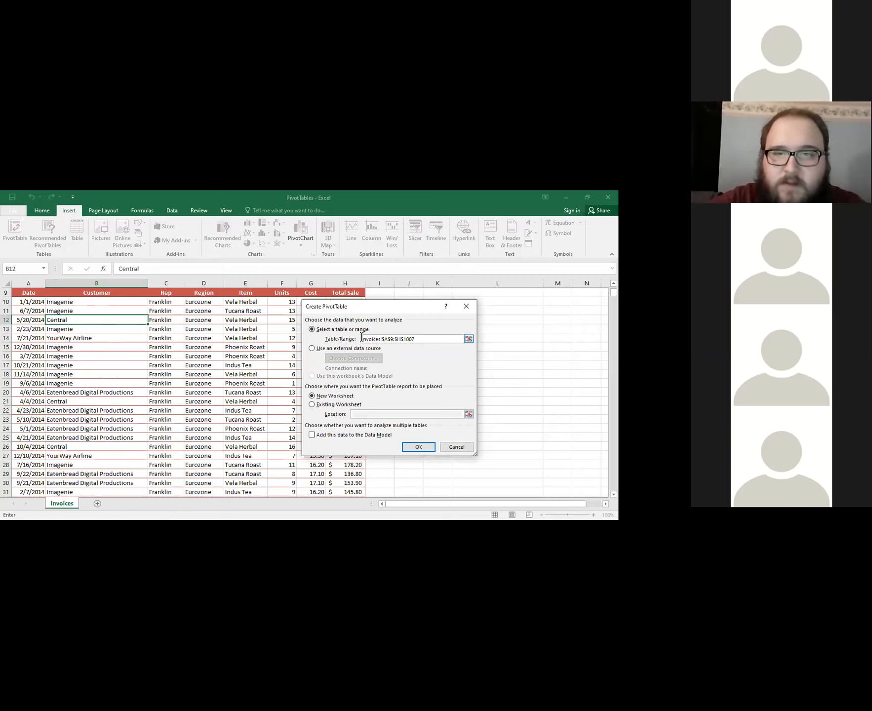
left_click_drag(384, 339, 394, 339)
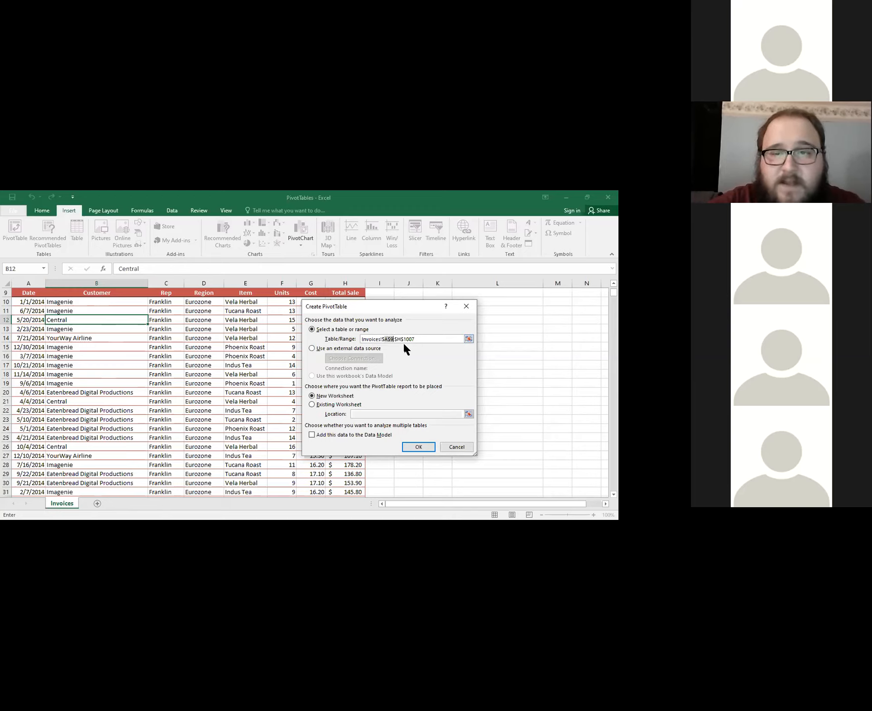
Try pointing to cell A9 from within the Table/Range reference, and undo the insertion.
left_click(398, 340)
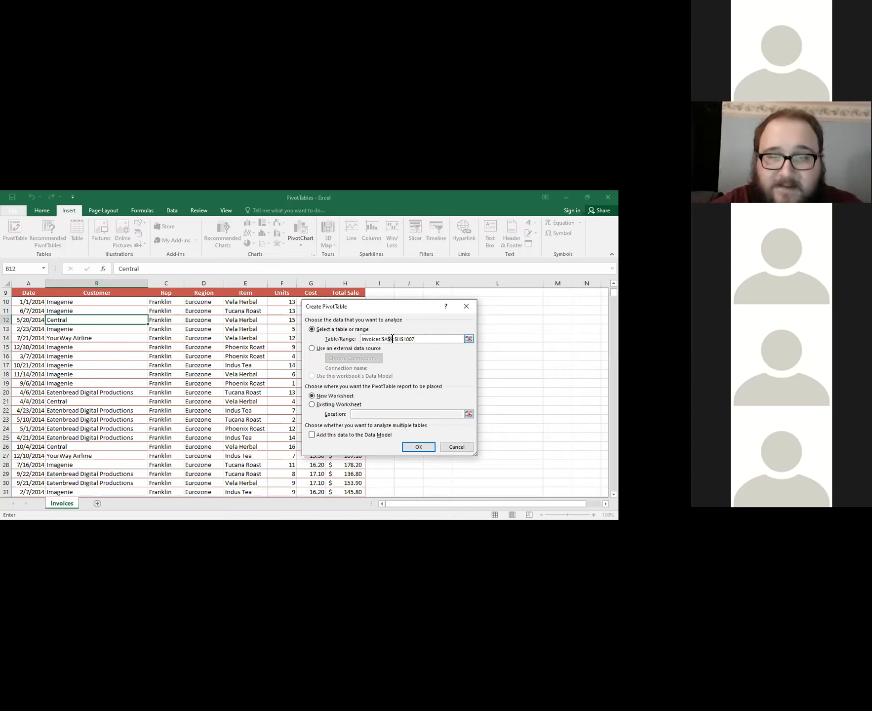
left_click(28, 293)
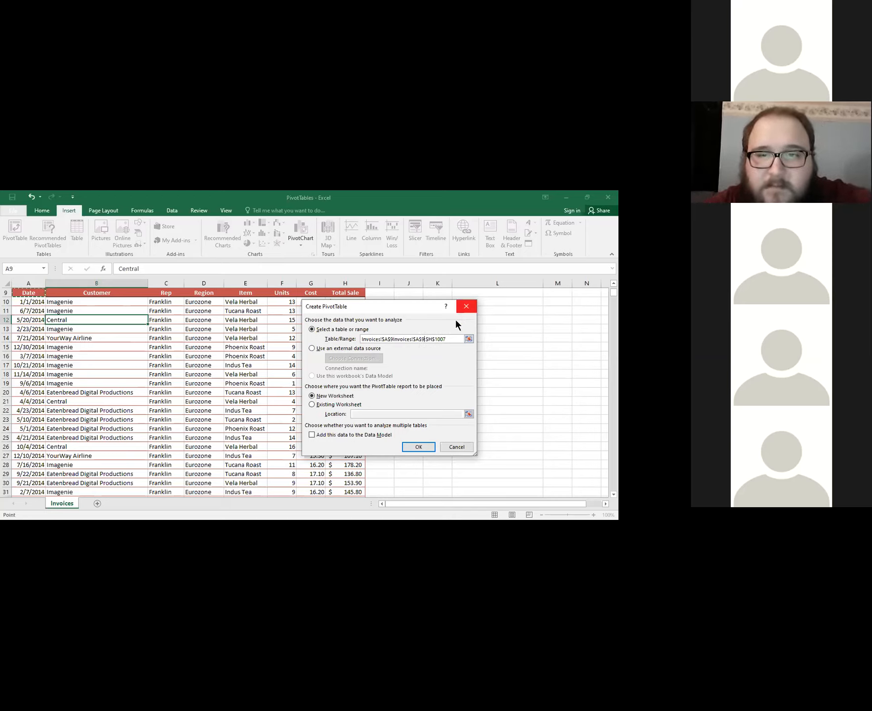
key("ctrl+z")
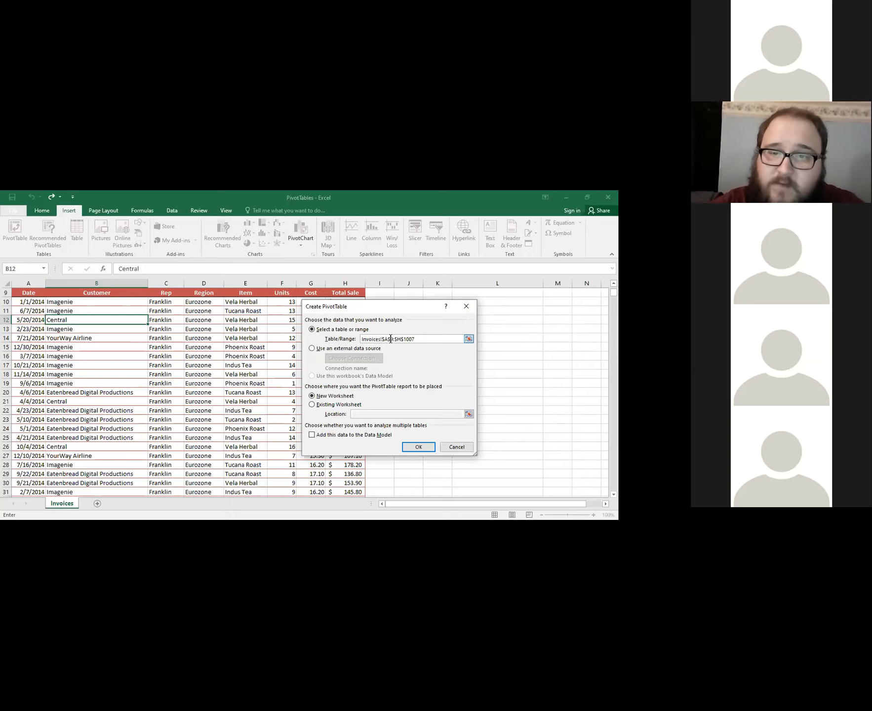
Examine the cell range that follows the sheet name in the PivotTable's source reference.
left_click_drag(382, 339, 418, 339)
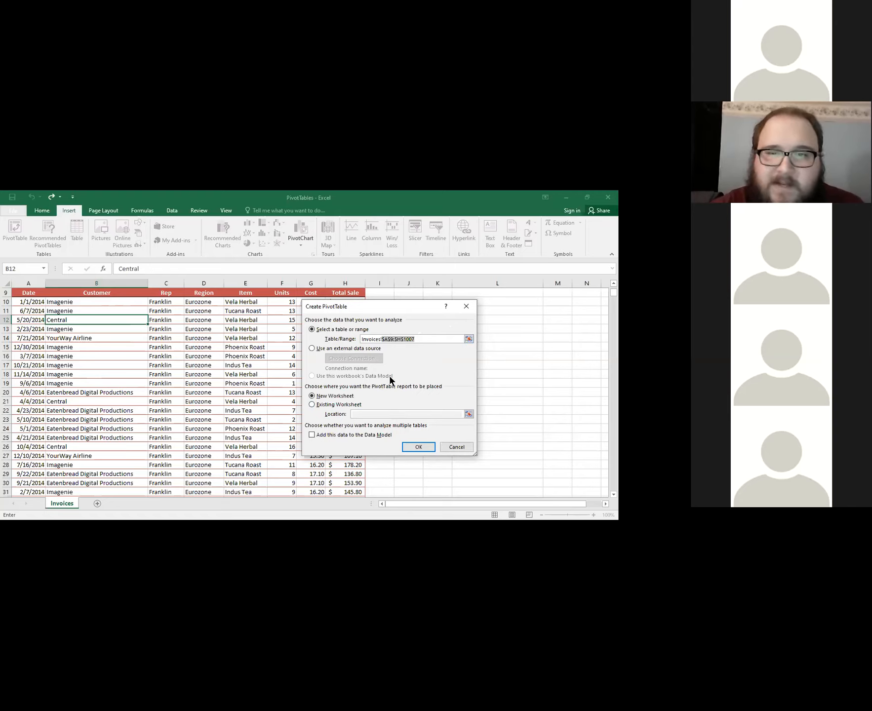
left_click(389, 339)
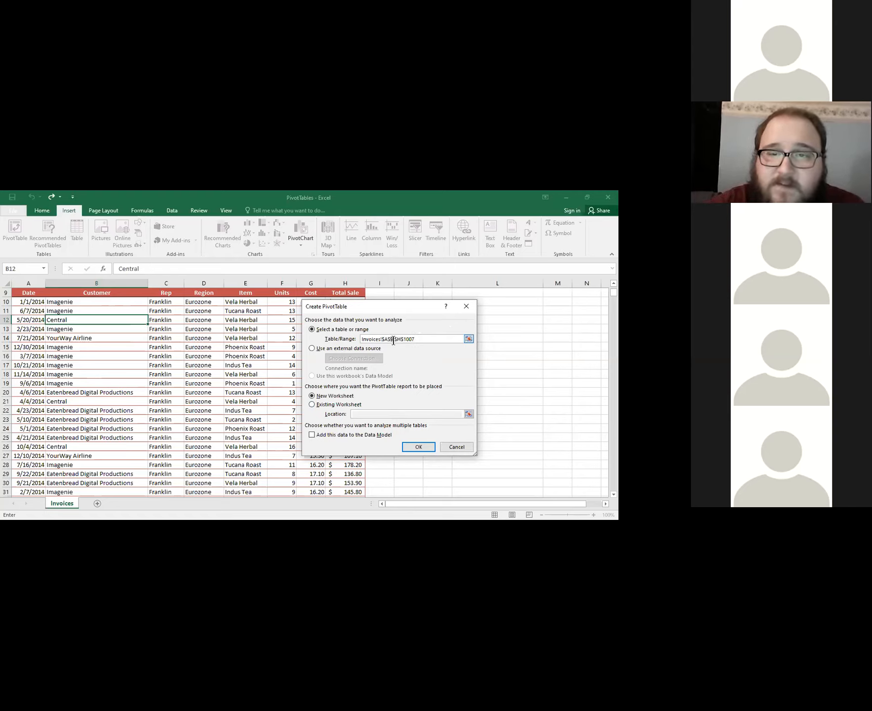
left_click(421, 340)
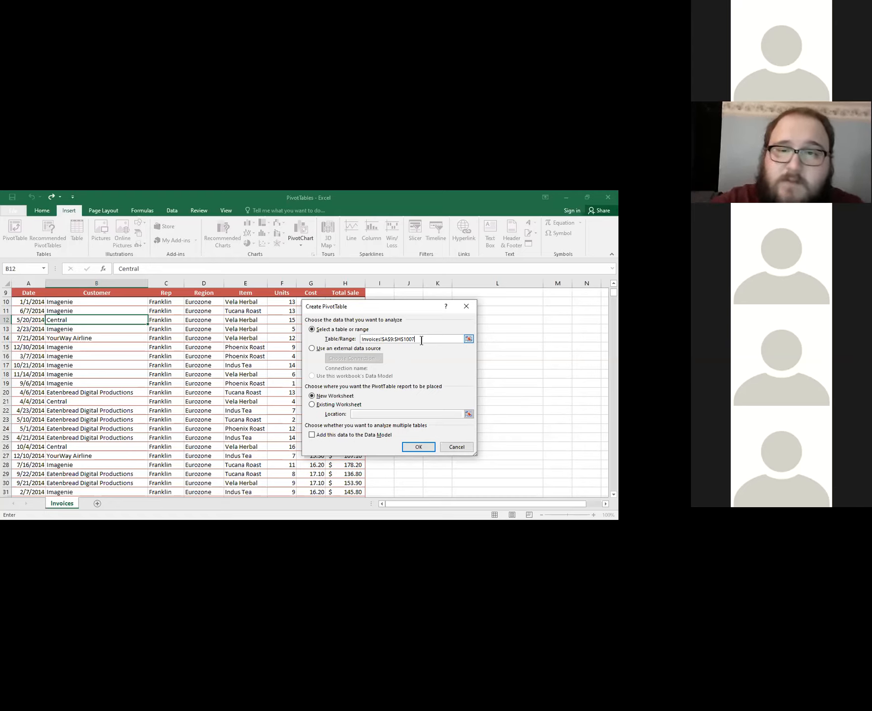
Check the source range Invoices!$A$9:$H$1007 and create the PivotTable on a new worksheet.
left_click_drag(421, 340, 381, 337)
left_click(397, 340)
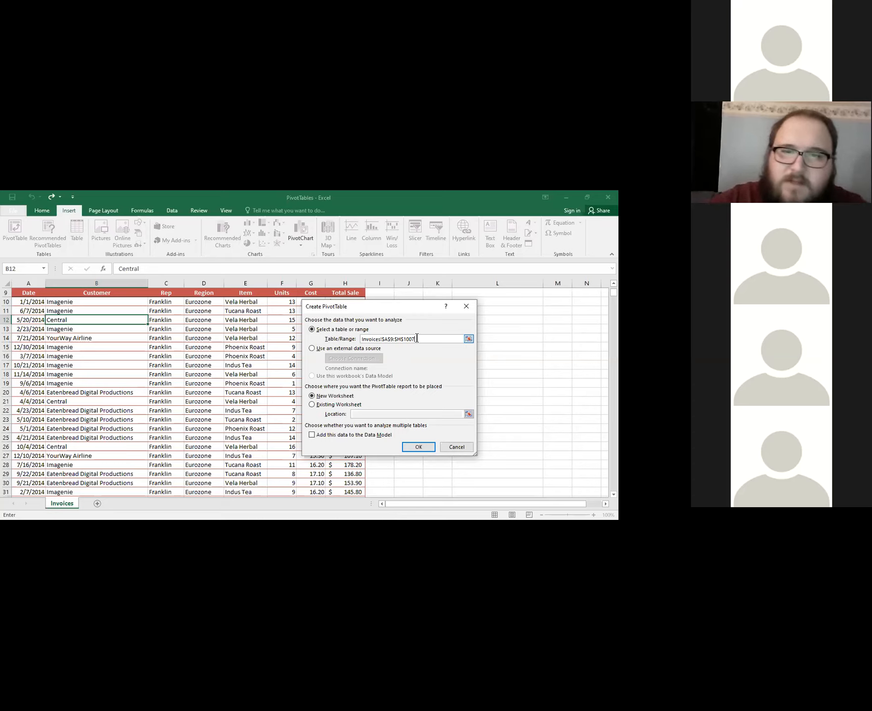
left_click_drag(416, 338, 360, 339)
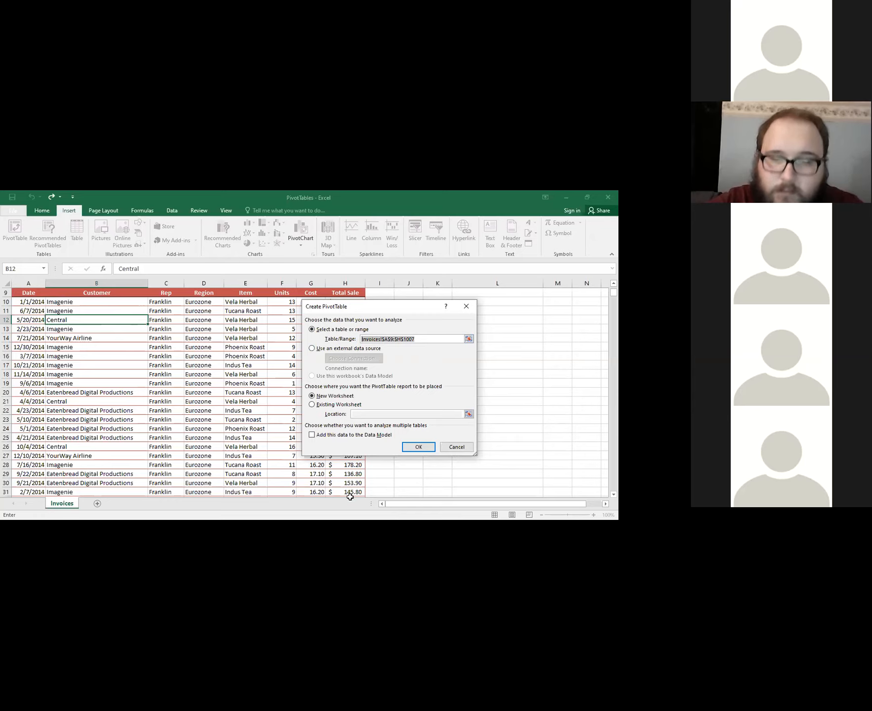
left_click(430, 340)
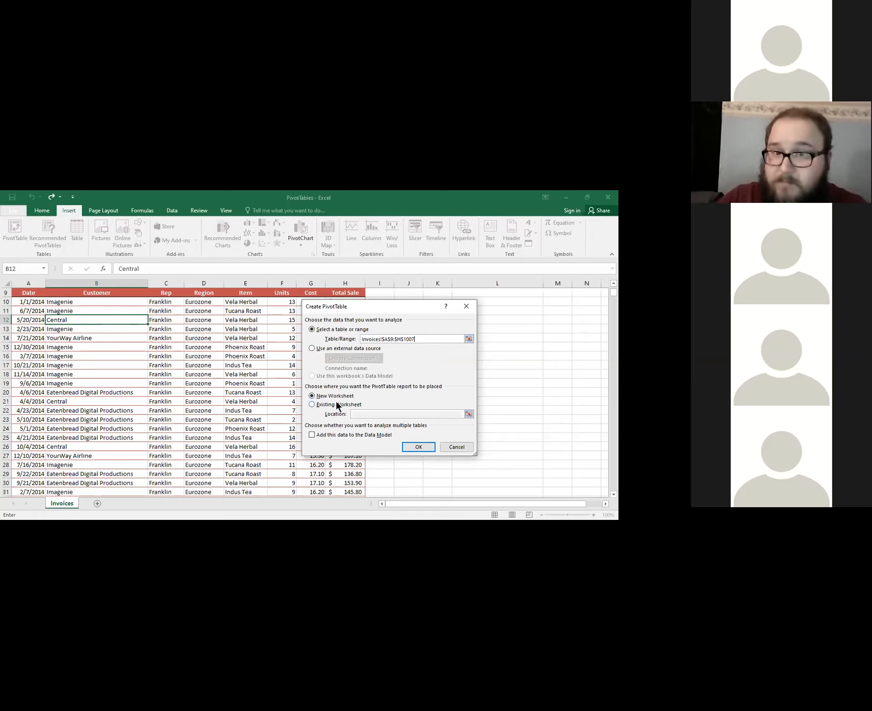
left_click(420, 446)
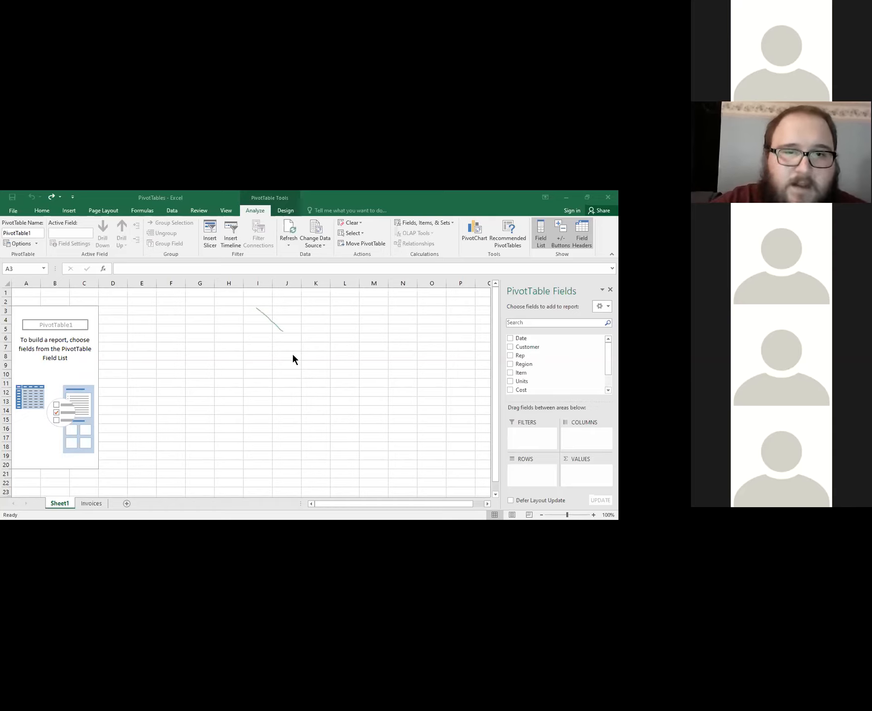
Add the Rep field to the PivotTable and move it from Rows to Columns.
left_click(512, 355)
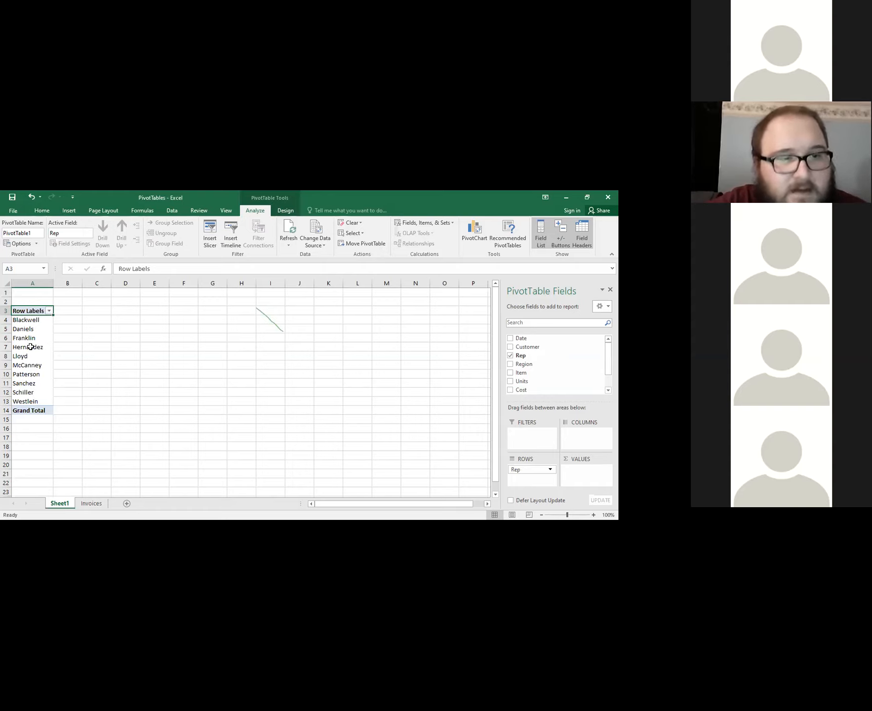
left_click(532, 473)
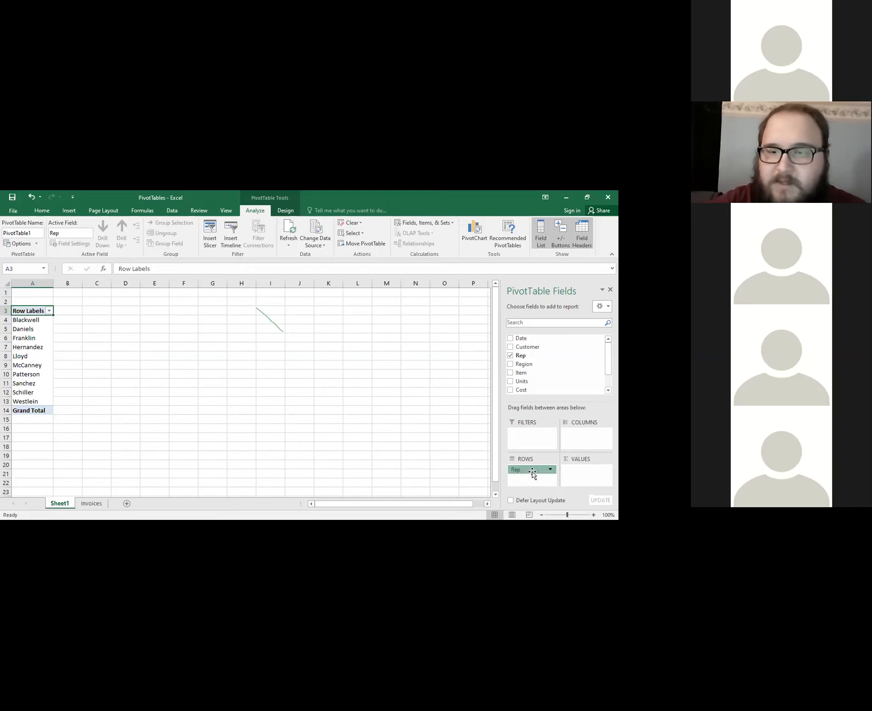
left_click_drag(532, 473, 574, 442)
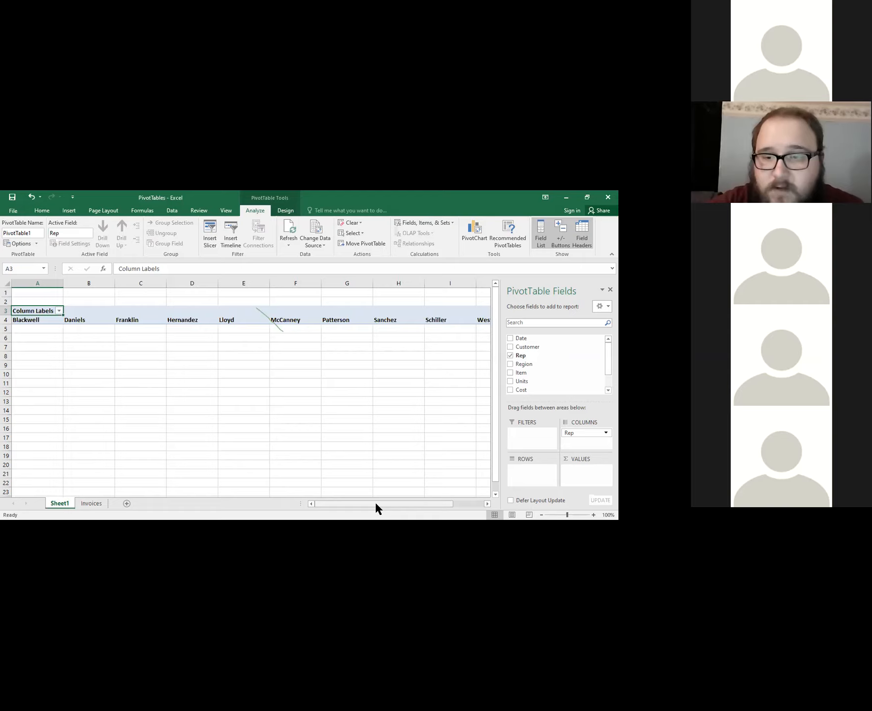
mouse_move(375, 501)
left_mouse_down()
mouse_move(414, 503)
mouse_move(373, 499)
left_mouse_up()
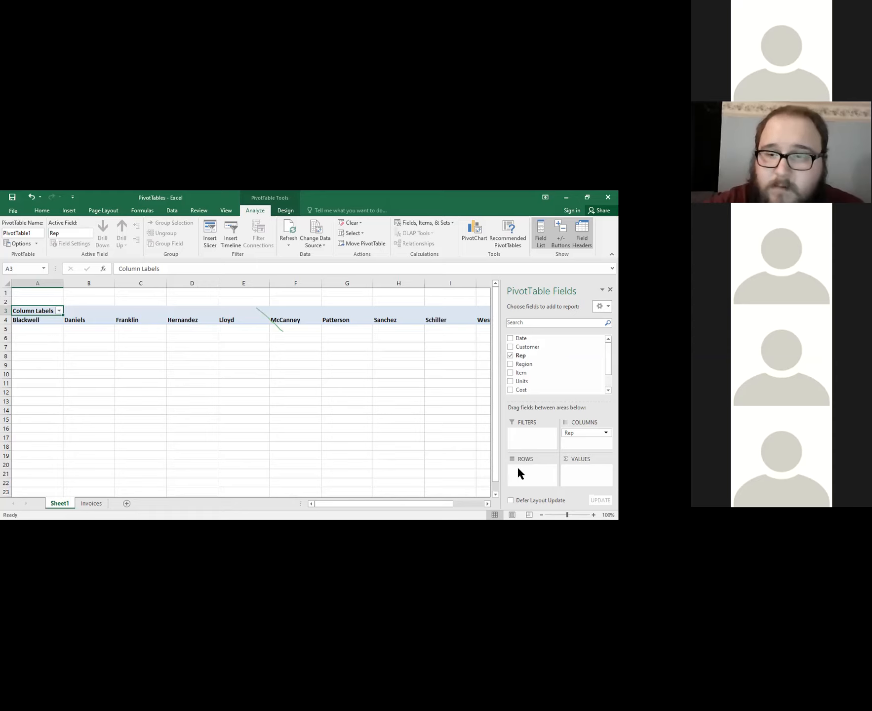
Add the Item field to the PivotTable's Rows and the Total Sale field to its Values.
left_click(510, 373)
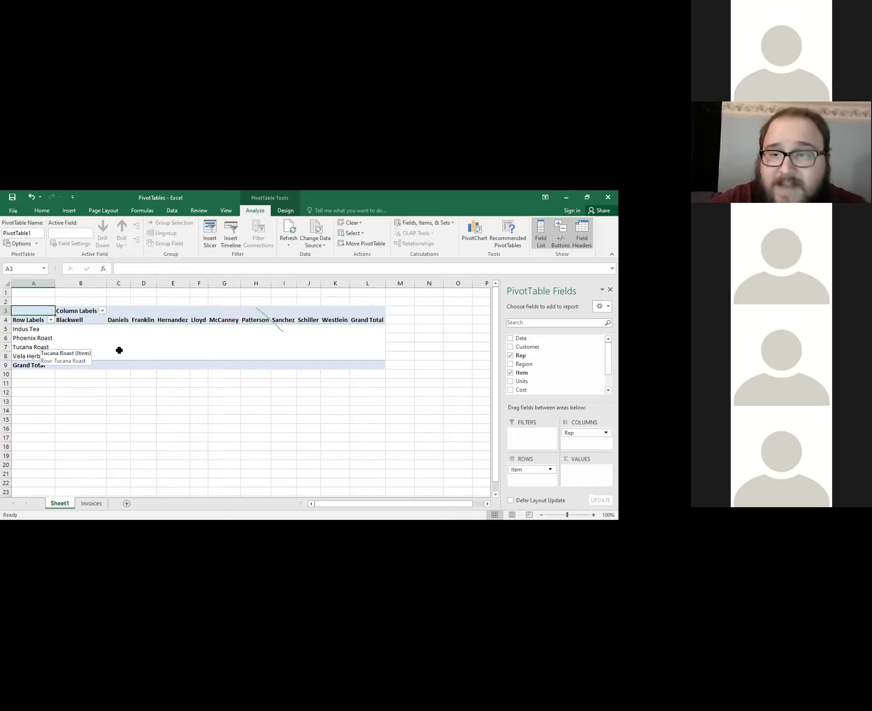
scroll(543, 365, "down", 1)
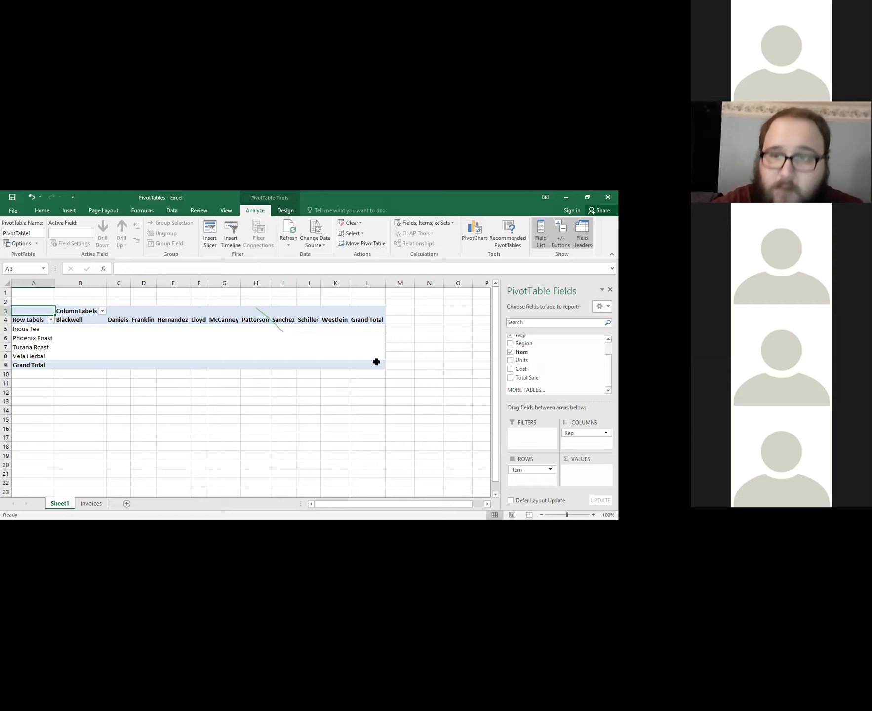
left_click_drag(525, 378, 587, 471)
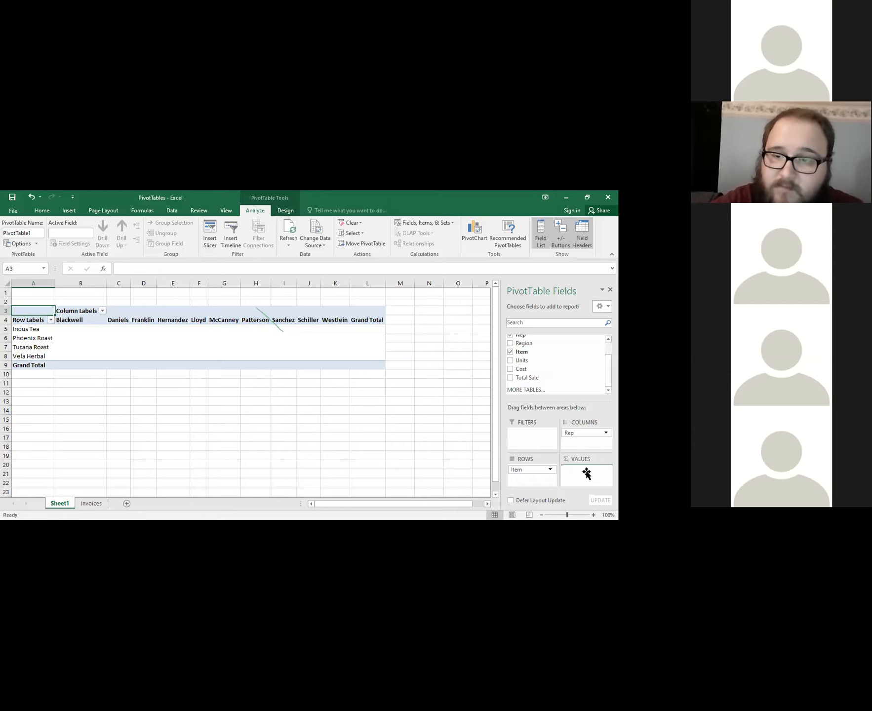
Examine the first rep's sales for Indus Tea, Tucana Roast and Vela Herbal in column B of the PivotTable.
left_click(70, 321)
left_click(100, 335)
left_click(94, 318)
left_click(97, 328)
left_click(42, 330)
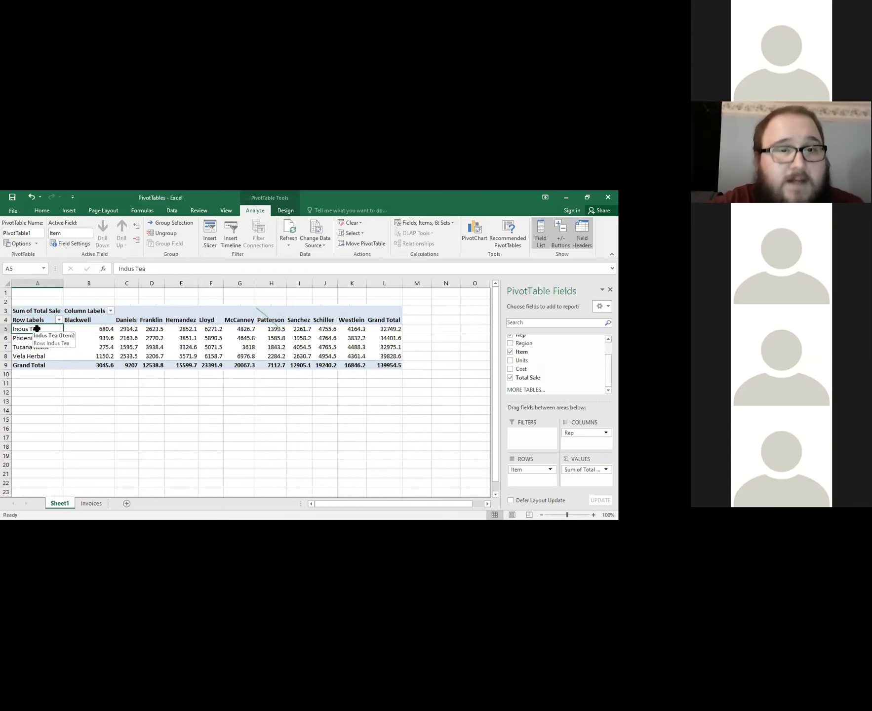
left_click(108, 329)
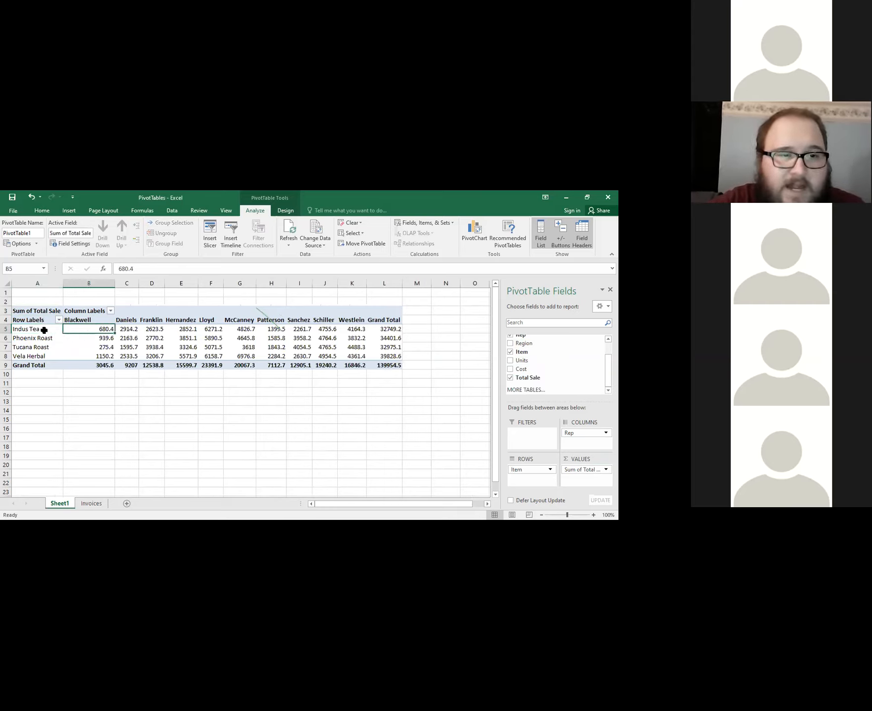
left_click(109, 355)
left_click(109, 349)
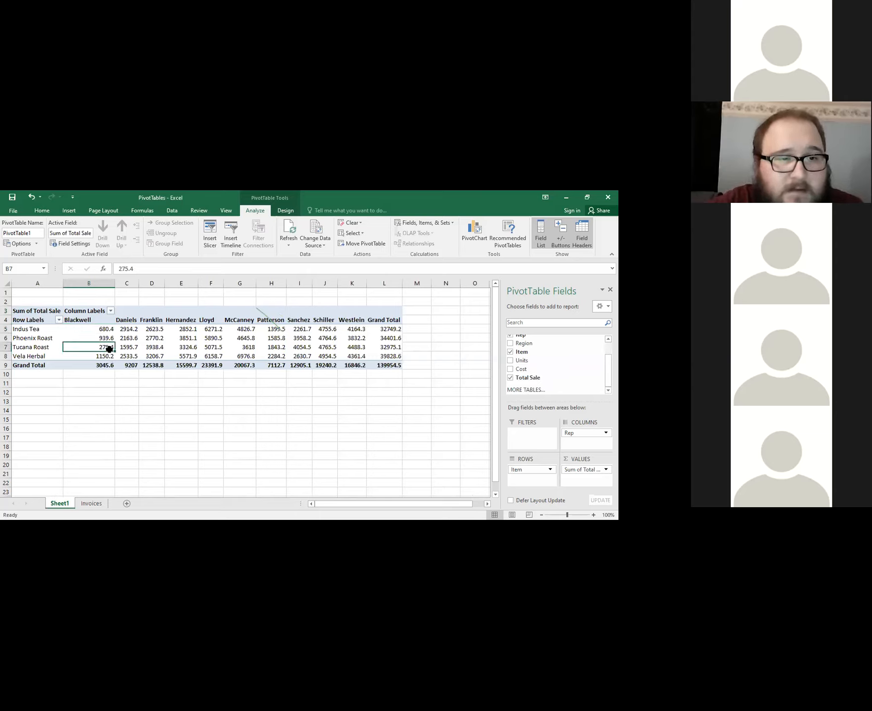
left_click(51, 347)
left_click(101, 354)
left_click(104, 348)
left_click(105, 363)
left_click(83, 357)
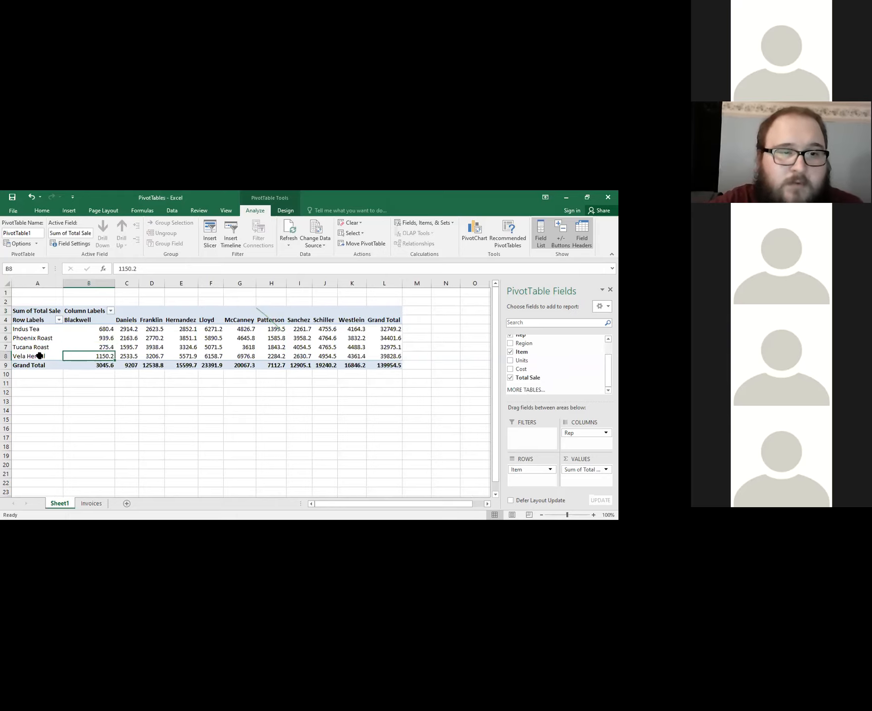
left_click(39, 355)
left_click(91, 364)
left_click(98, 357)
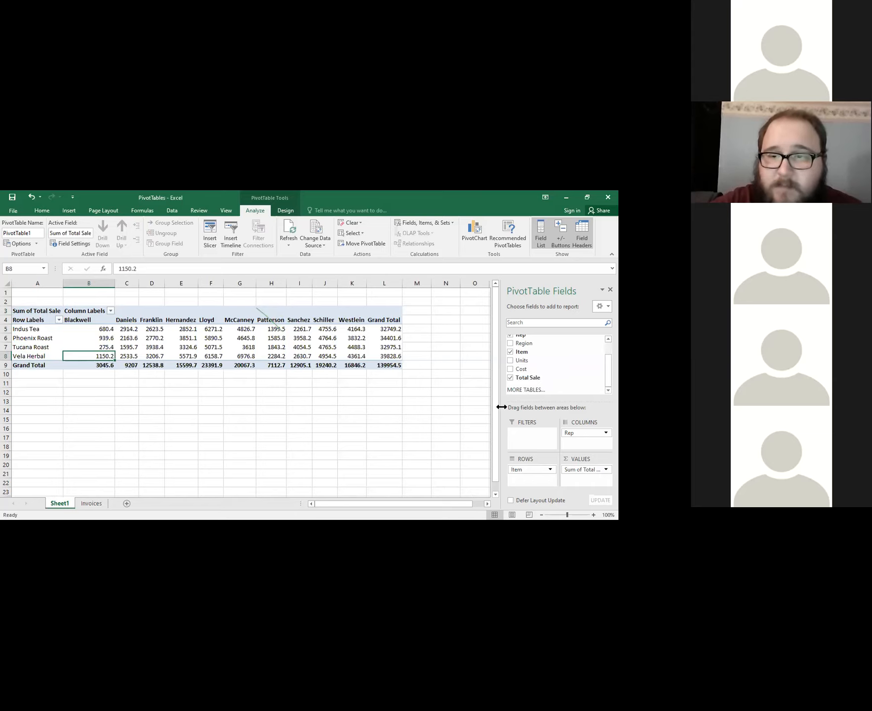
Swap the PivotTable's layout by moving Rep to Rows and Item to Columns.
left_click_drag(579, 434, 536, 479)
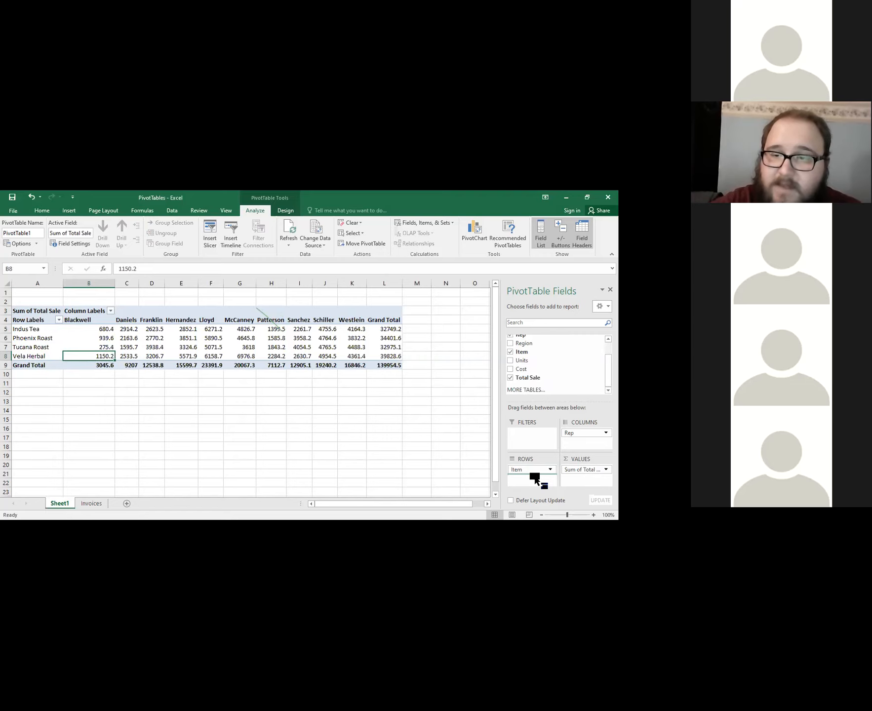
left_click_drag(536, 480, 591, 434)
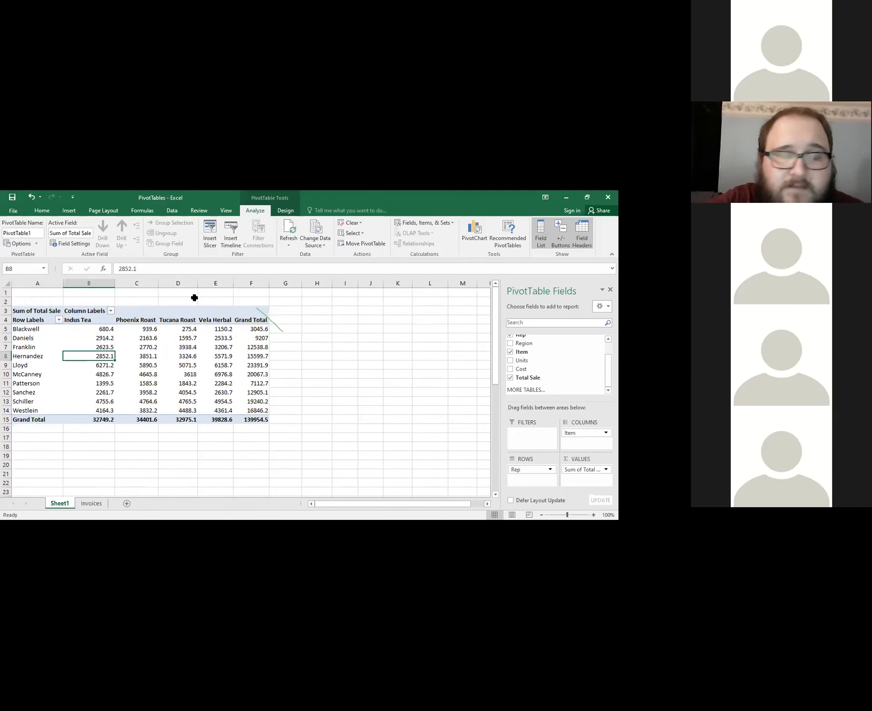
Compare the PivotTable's analysis and design tools, selecting cell B17 outside the table and returning to cell B8 inside it.
left_click(189, 263)
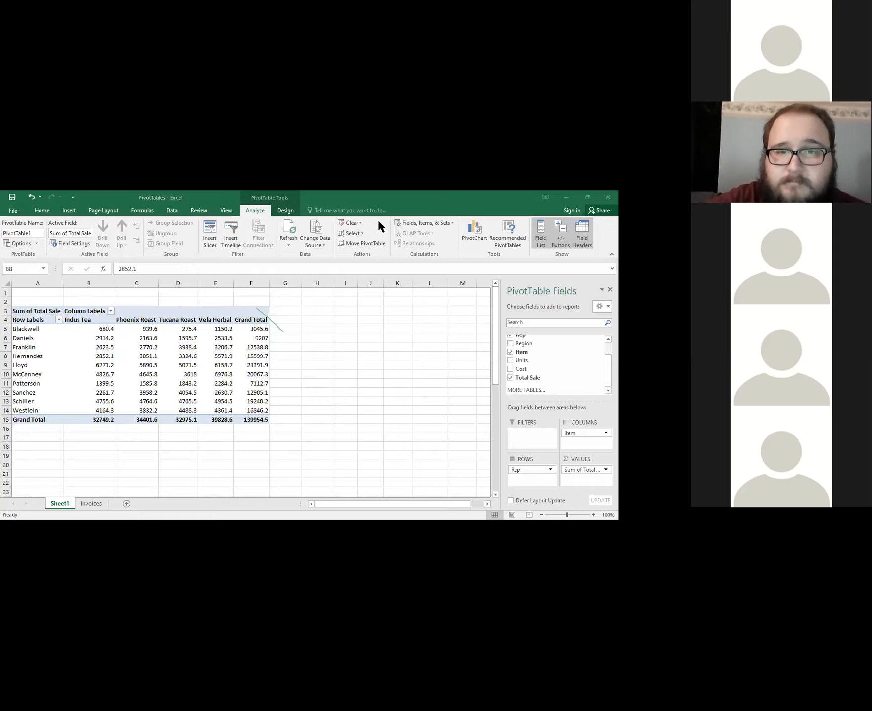
left_click(378, 222)
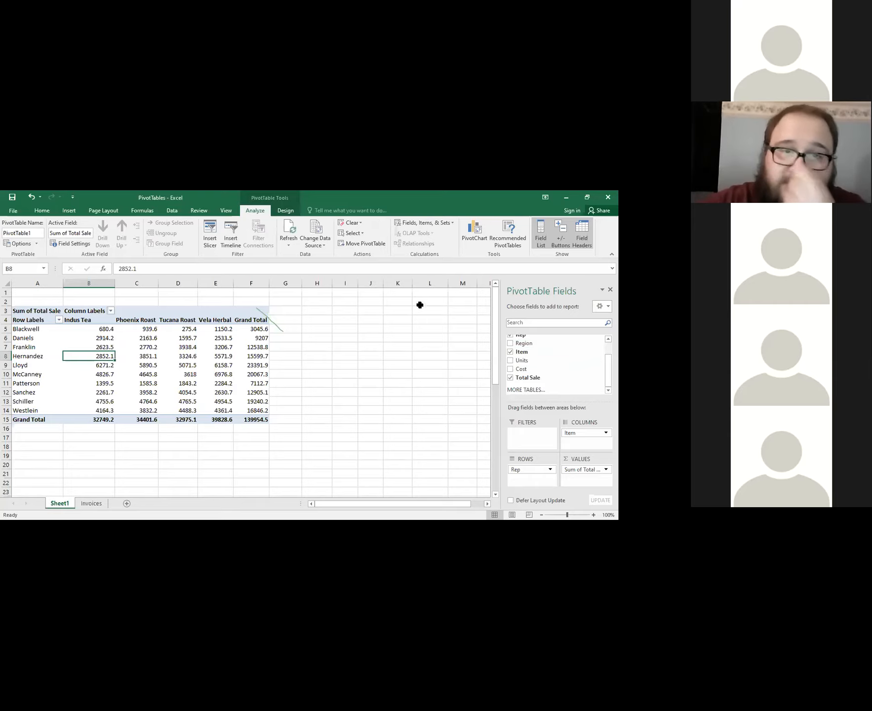
left_click(285, 211)
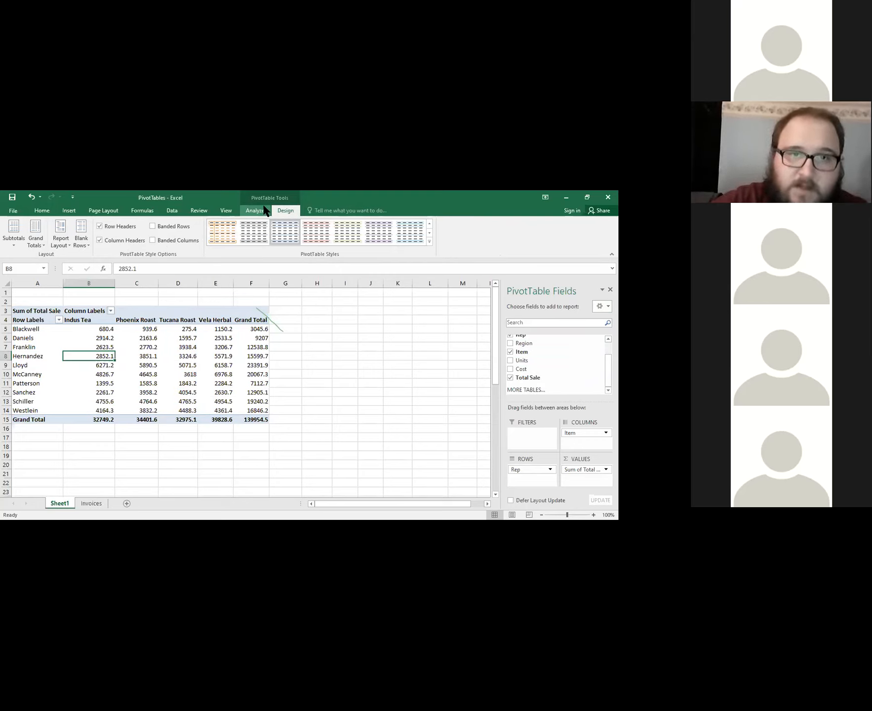
left_click(514, 205)
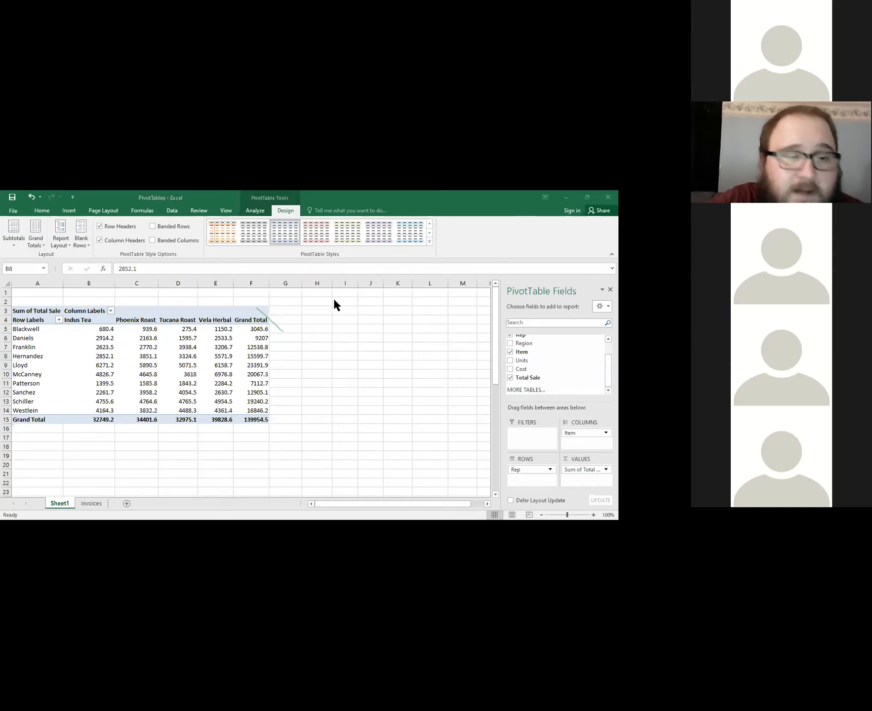
left_click(467, 240)
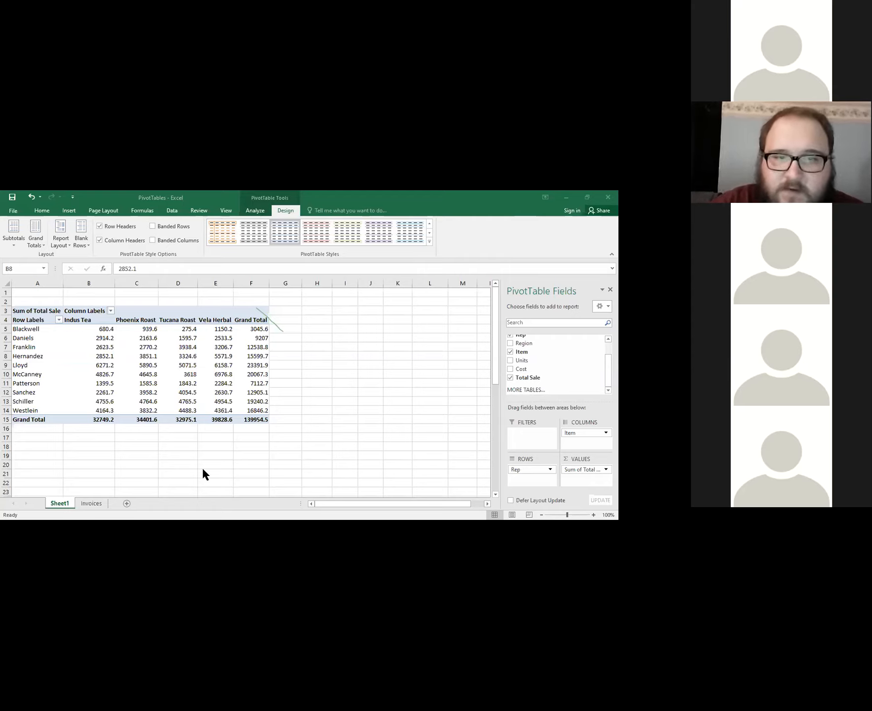
left_click(482, 233)
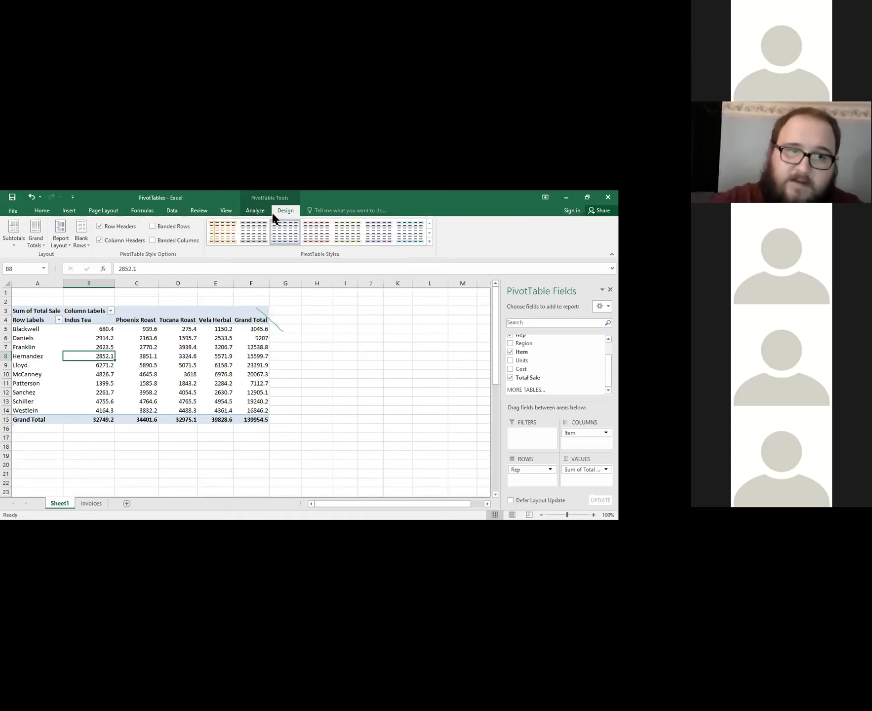
left_click(101, 440)
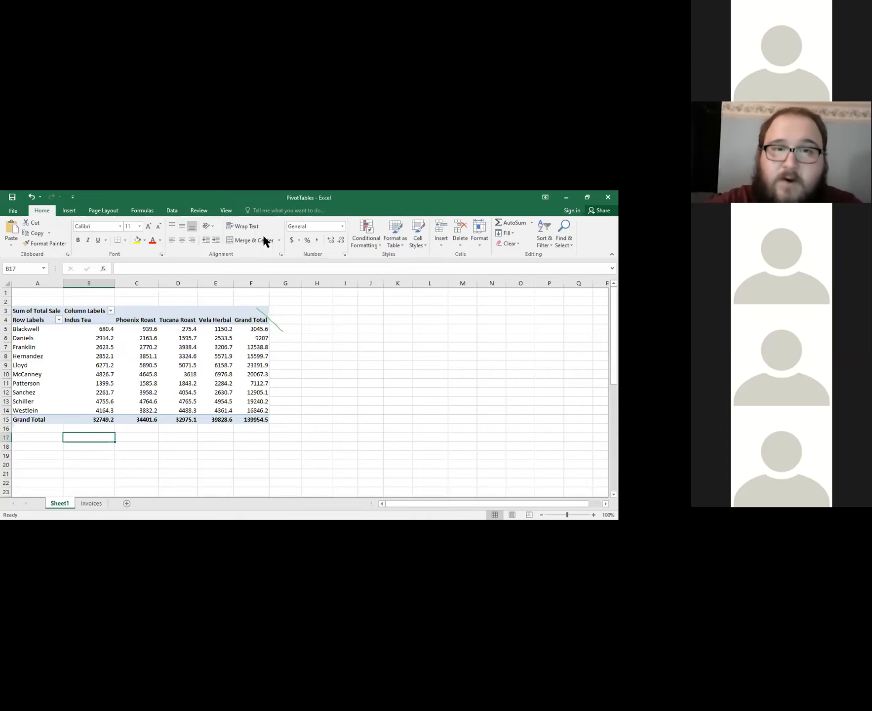
left_click(99, 356)
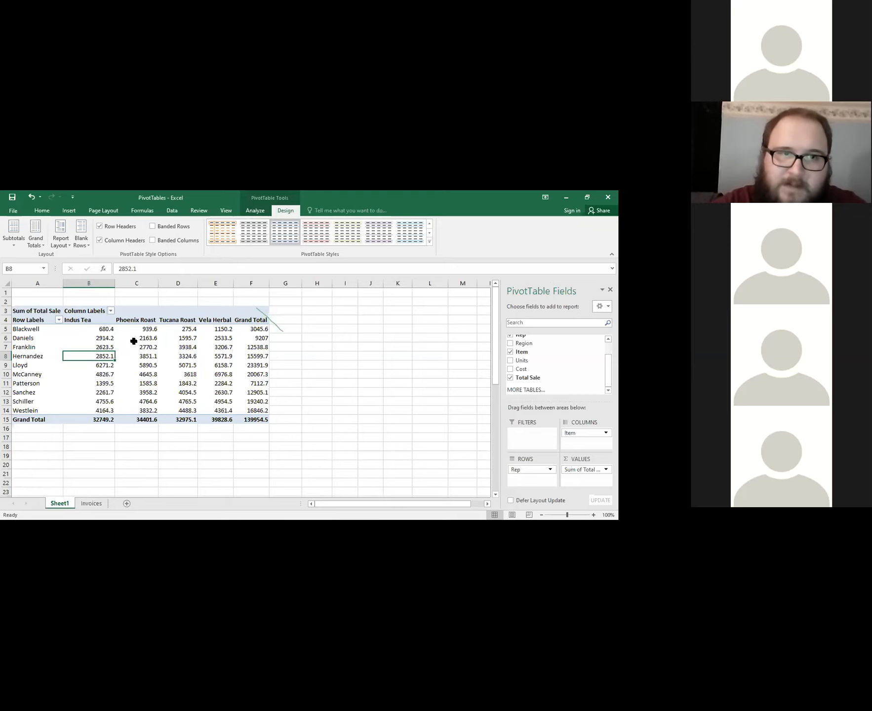
left_click(261, 211)
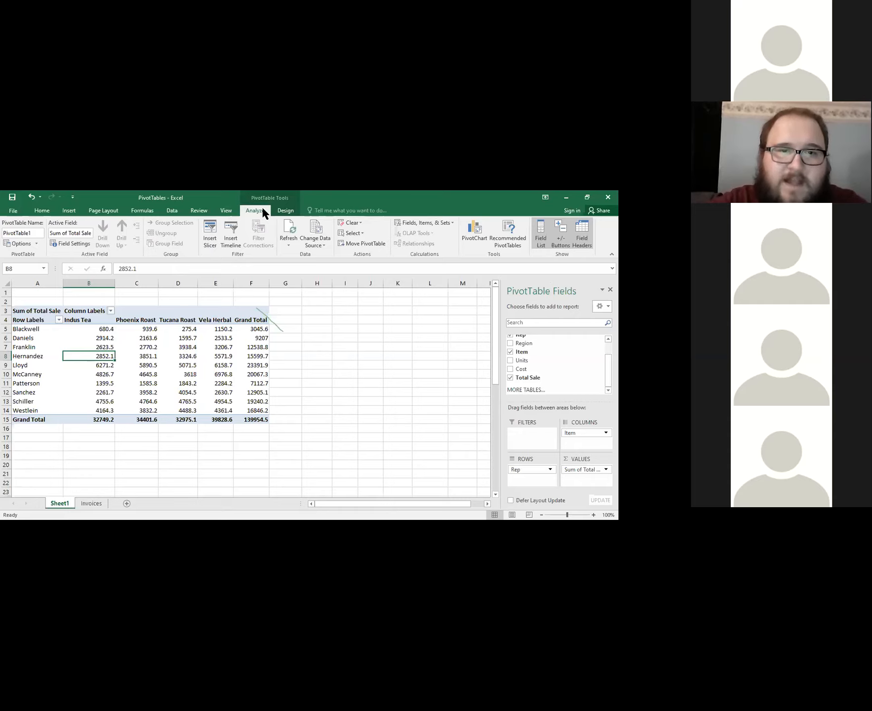
left_click(288, 210)
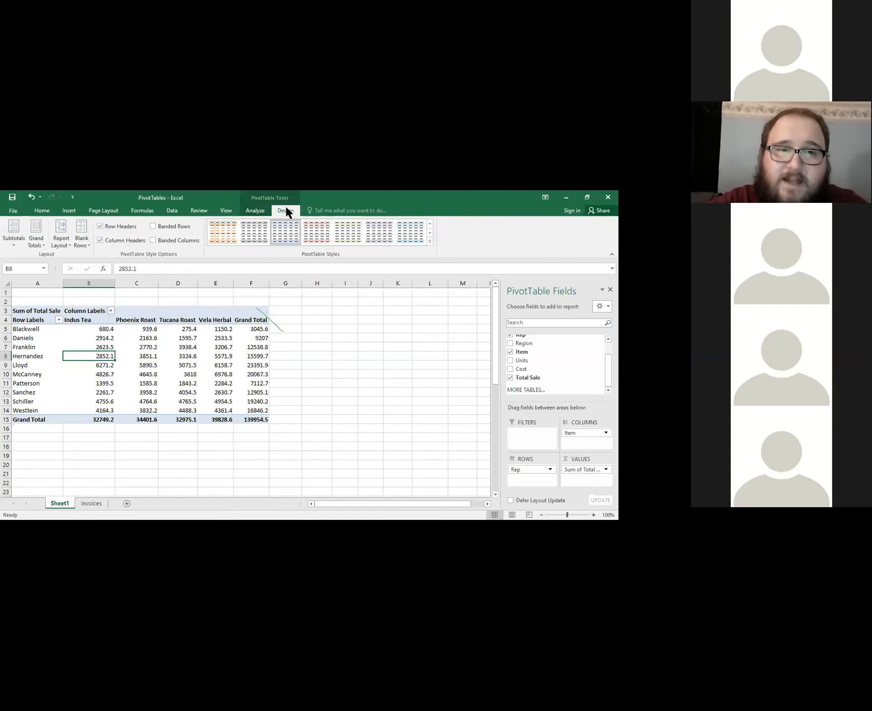
left_click(266, 212)
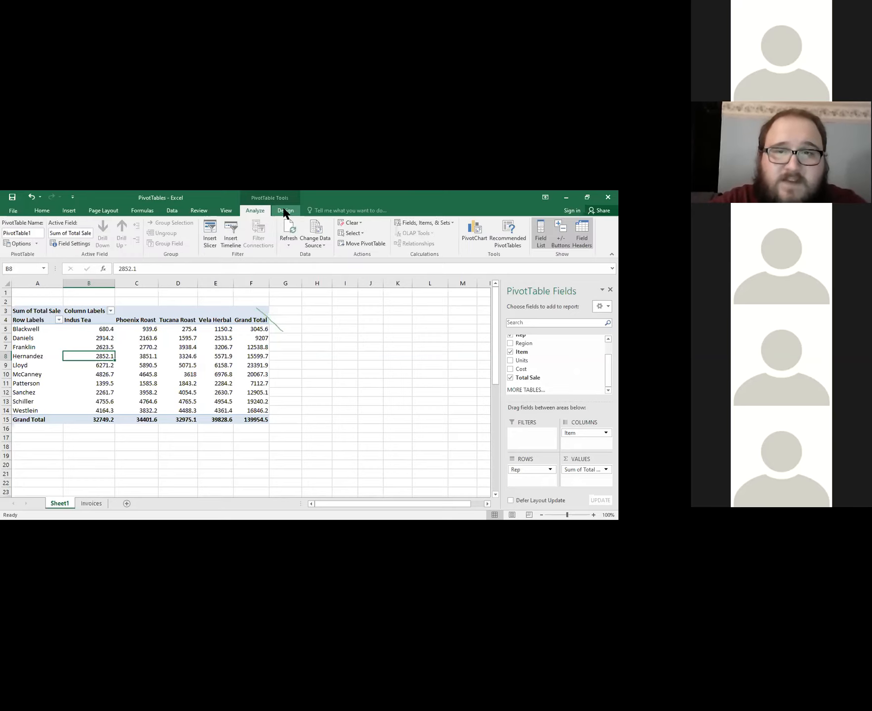
left_click(284, 211)
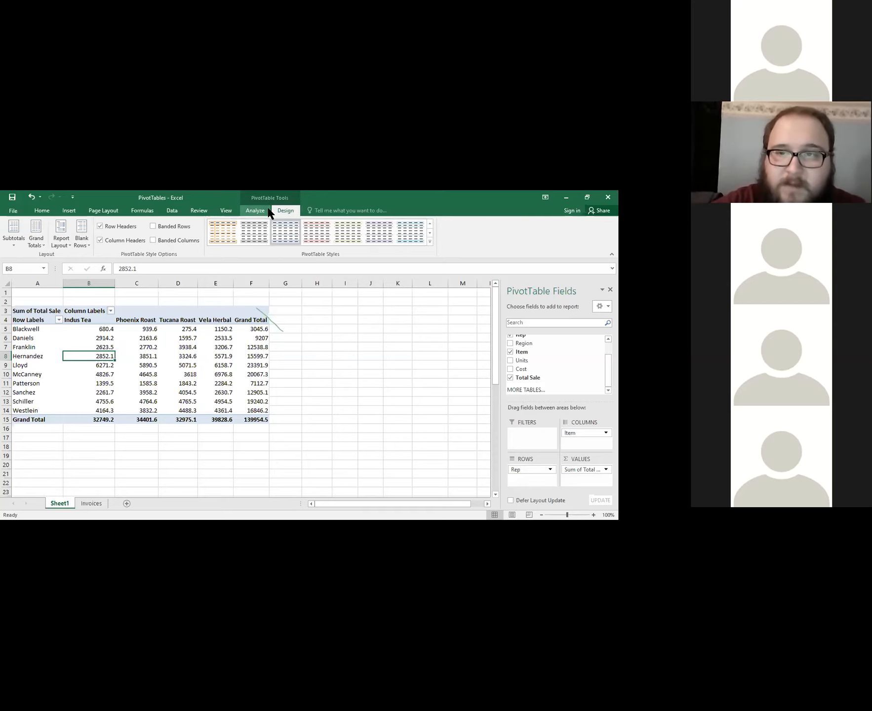
Insert a slicer for the Rep field of the PivotTable.
left_click(268, 210)
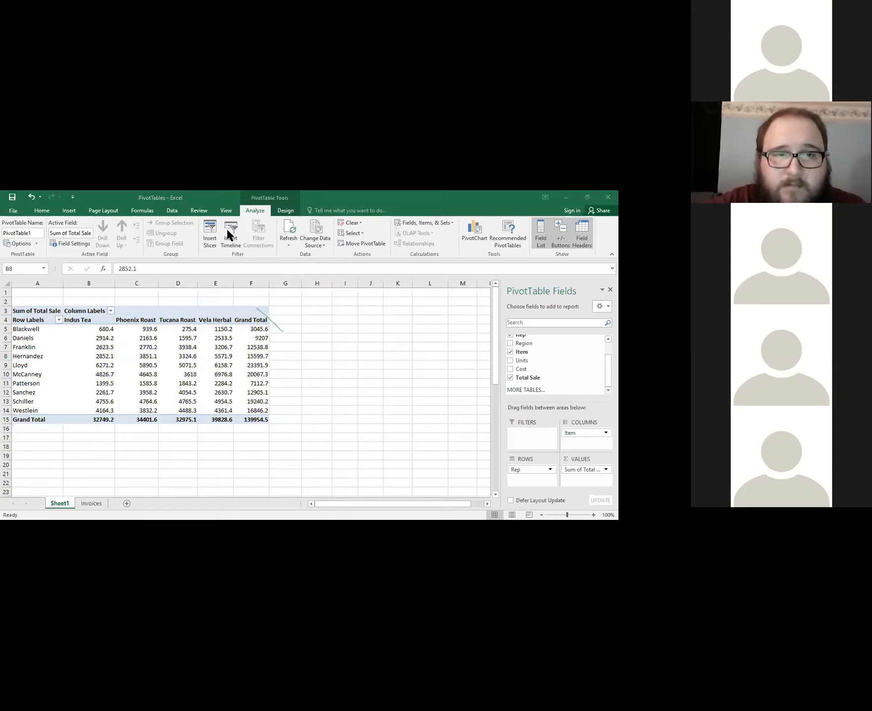
left_click(211, 228)
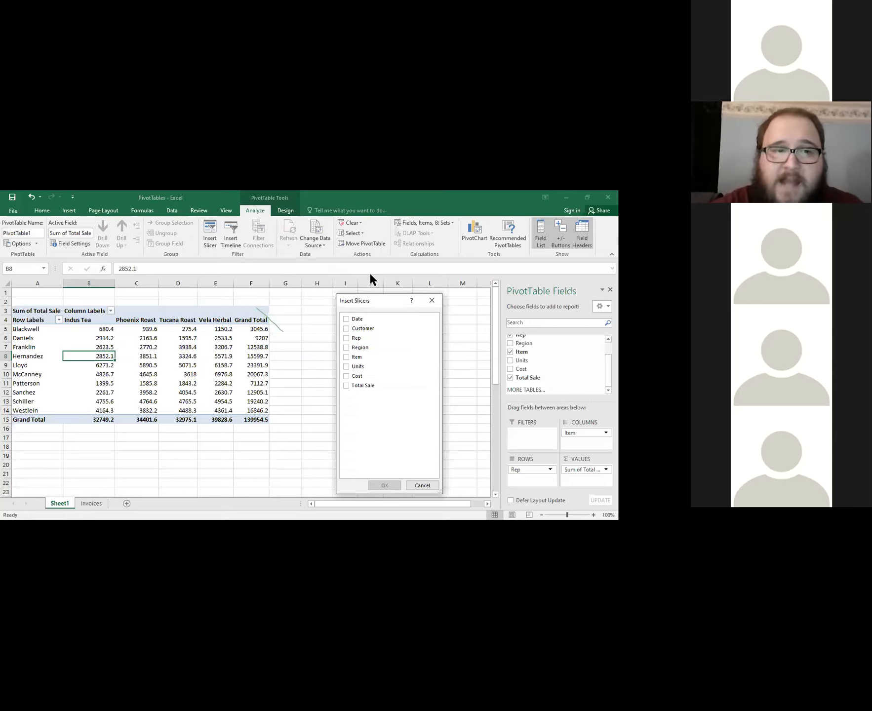
left_click(229, 296)
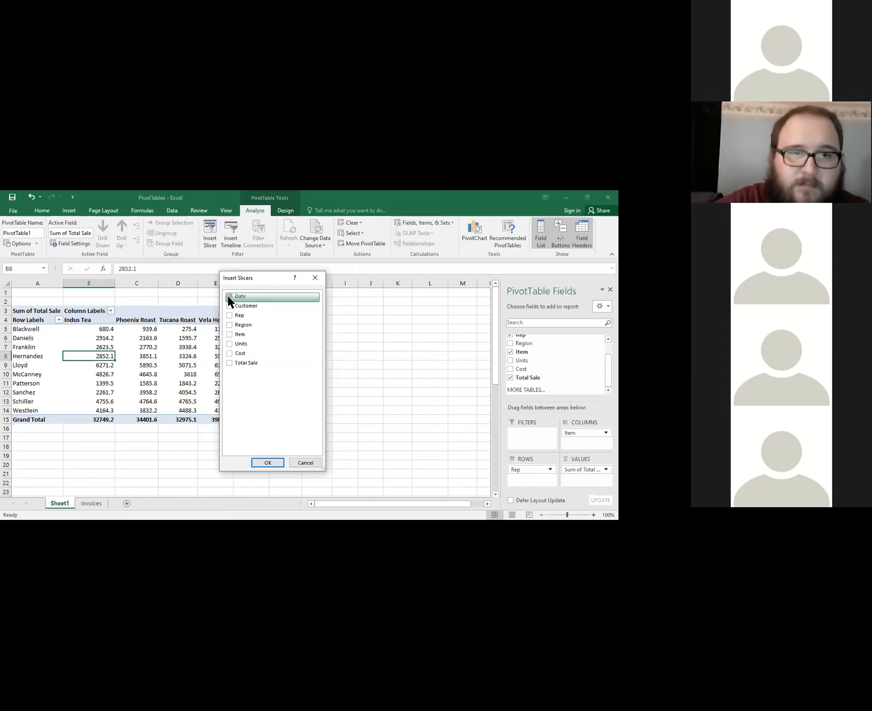
left_click(230, 296)
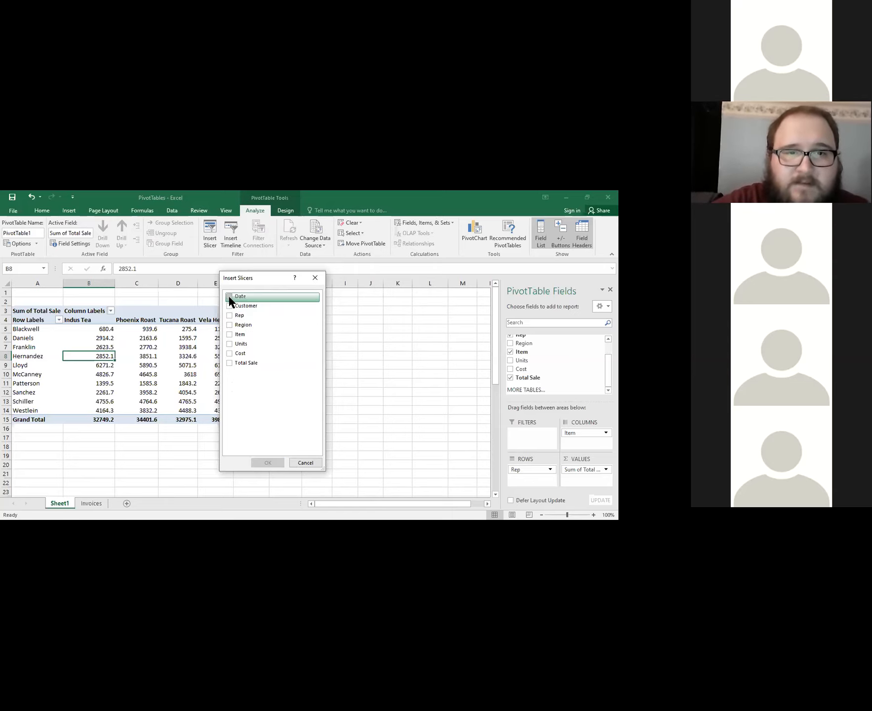
left_click(230, 316)
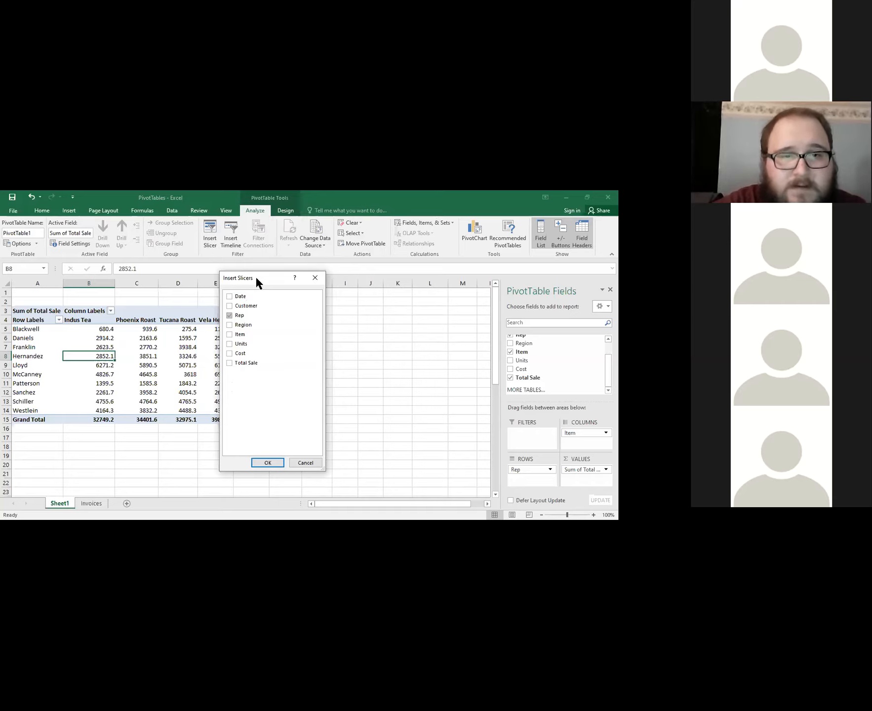
left_click_drag(255, 276, 327, 269)
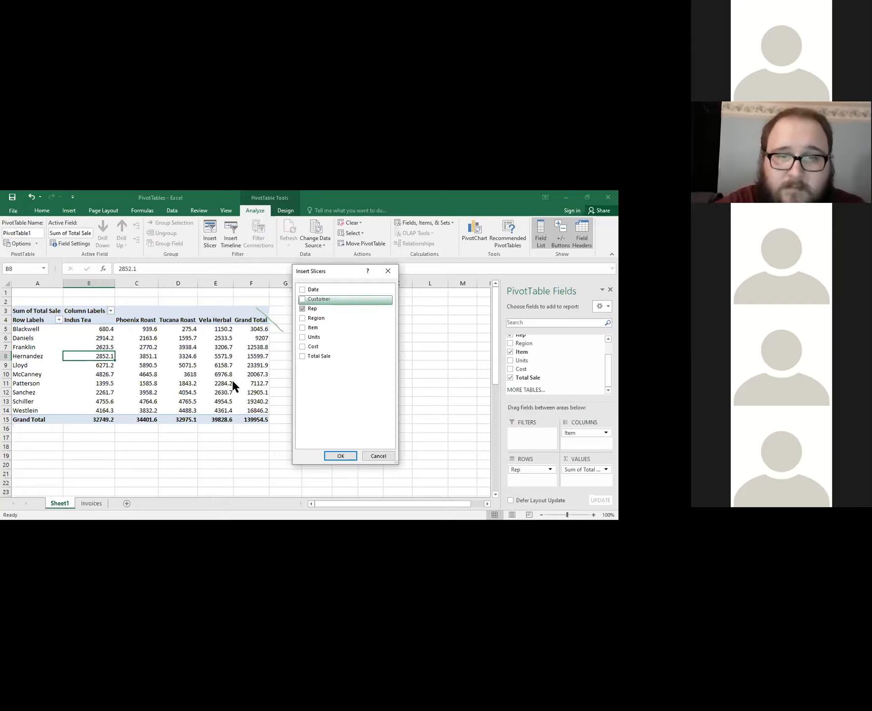
left_click(339, 455)
Move the Rep slicer clear of the PivotTable, over columns G to J beside the Grand Total column.
left_click_drag(256, 345, 301, 330)
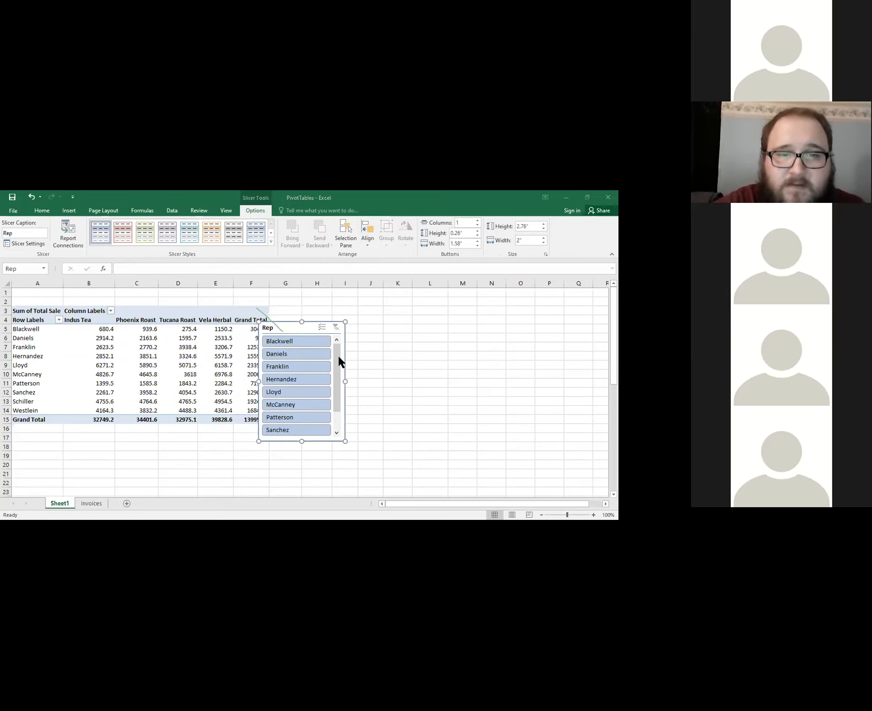
scroll(336, 395, "down", 2)
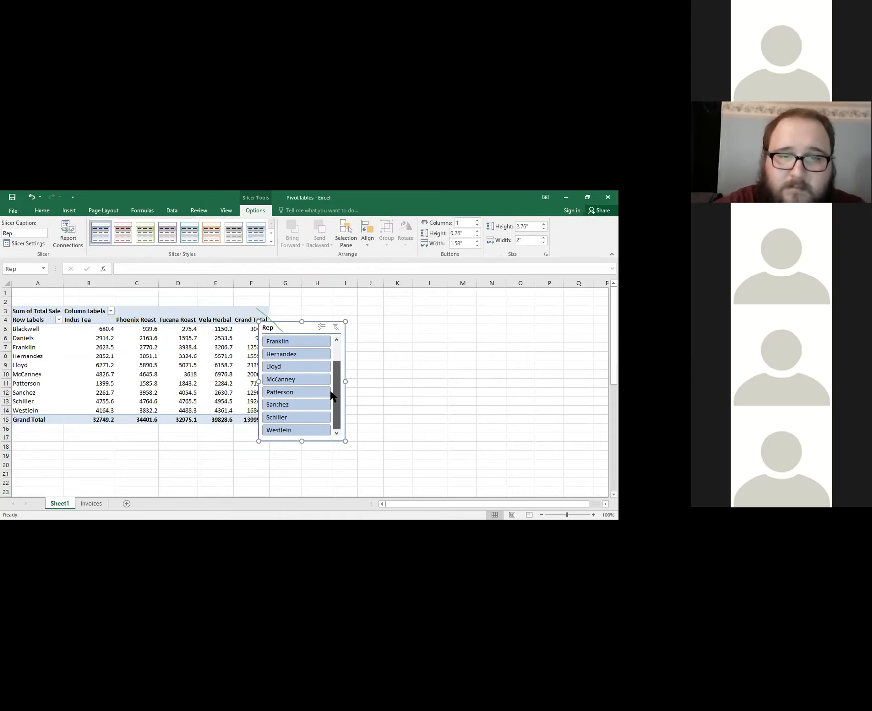
left_click_drag(283, 329, 319, 320)
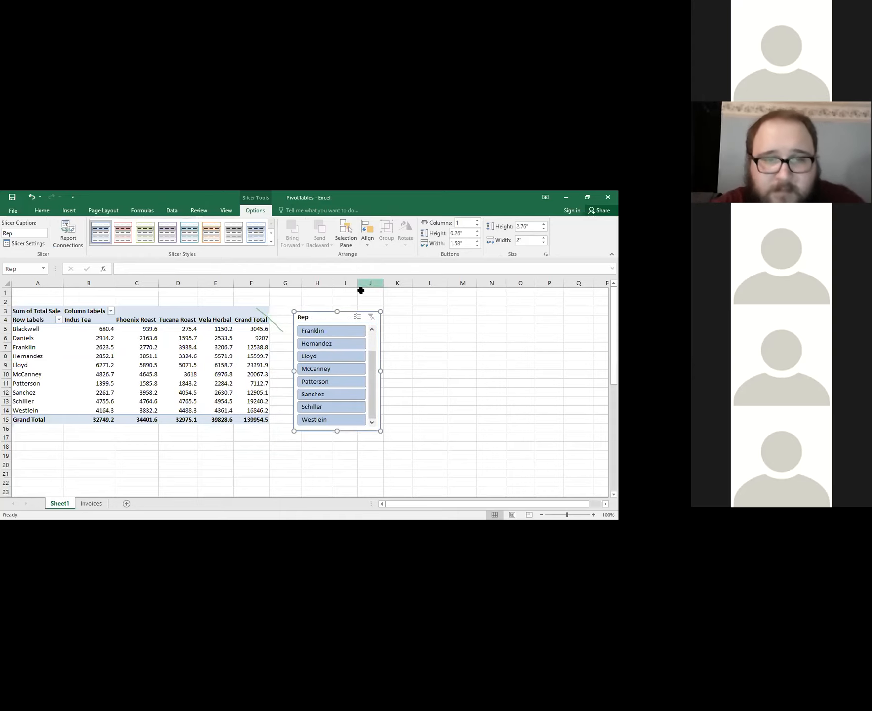
Use the Rep slicer to filter to the third through seventh reps one at a time, finishing with the sixth and seventh together.
left_click(332, 330)
left_click(338, 343)
left_click(338, 355)
left_click(336, 367)
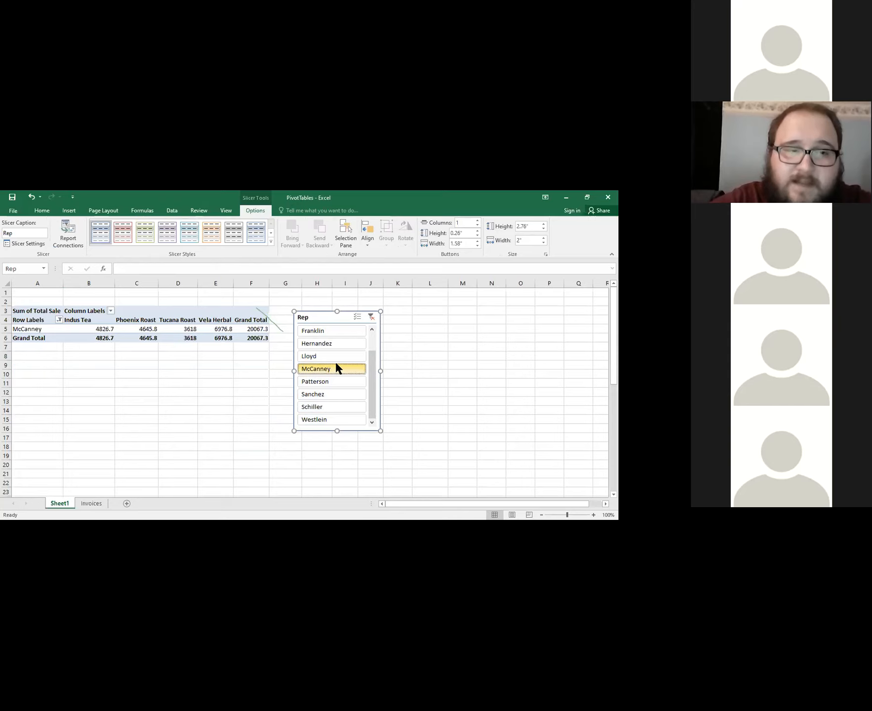
left_click(334, 380)
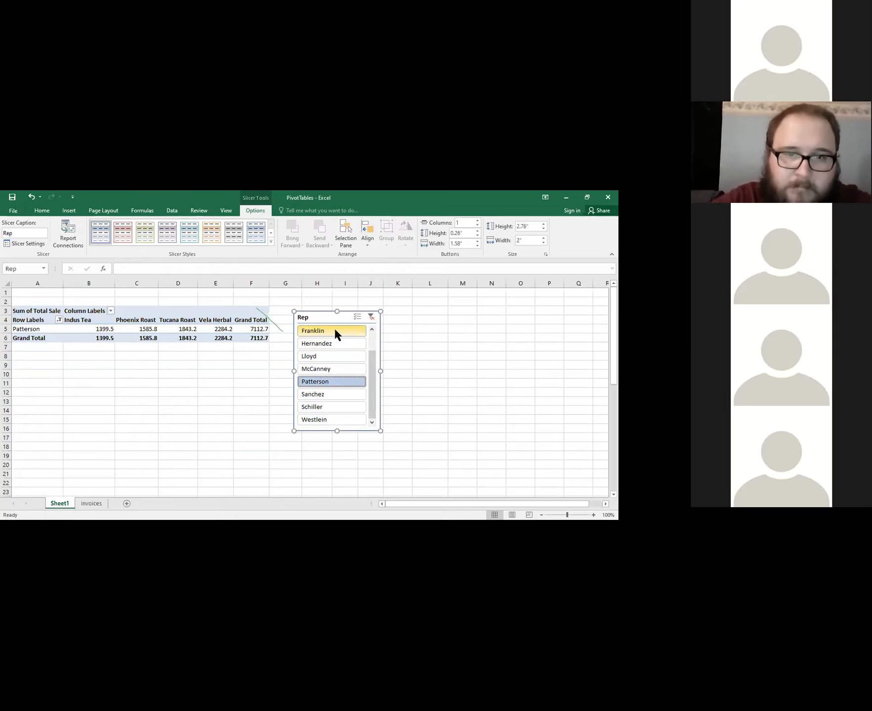
left_click(327, 369, "ctrl")
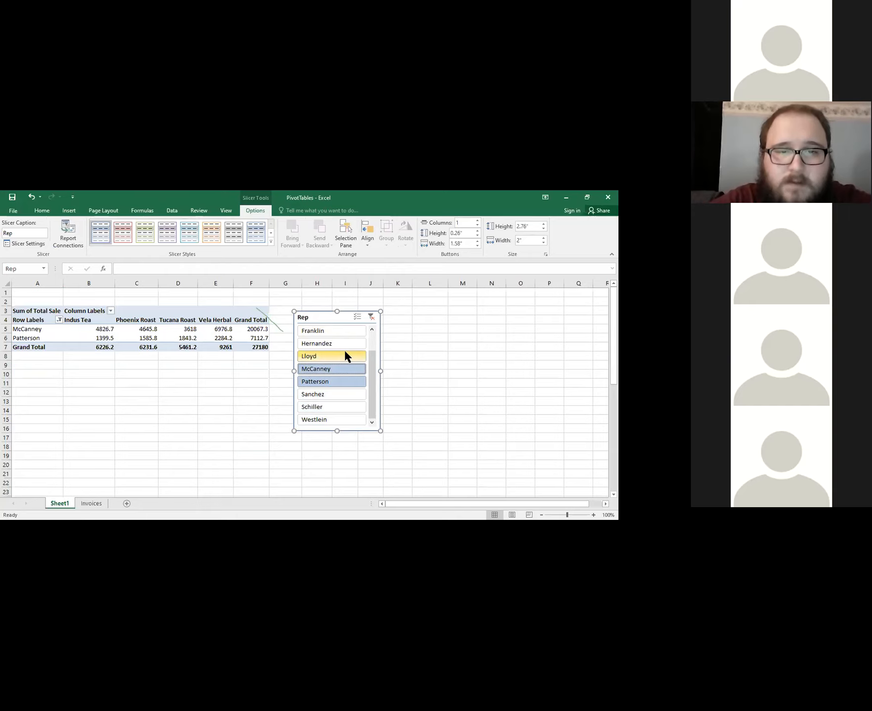
Filter the PivotTable with the Rep slicer to the first, third, fifth and sixth reps together.
left_click_drag(369, 357, 368, 329)
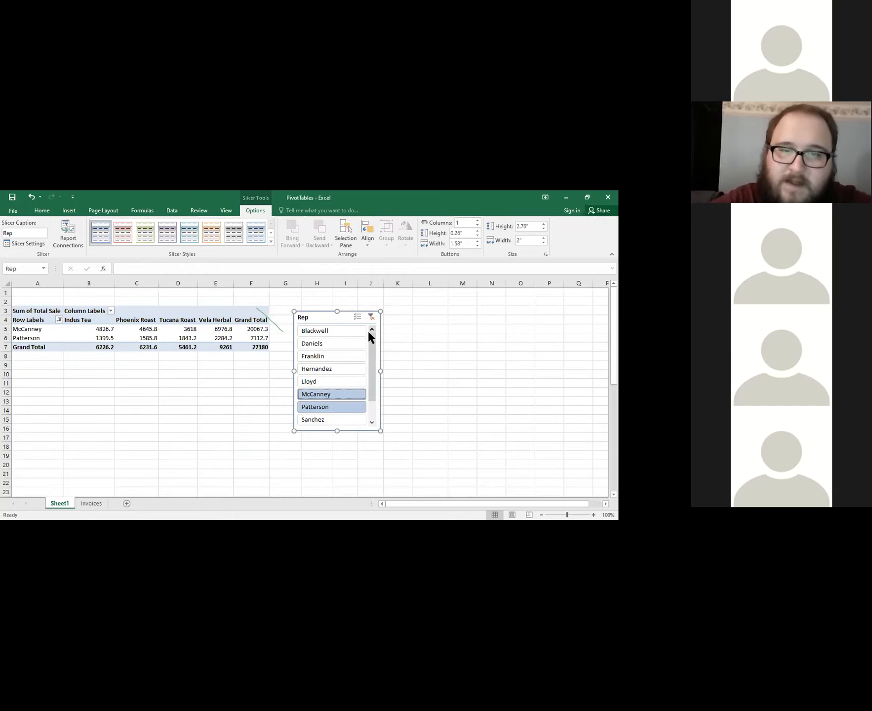
left_click(331, 331)
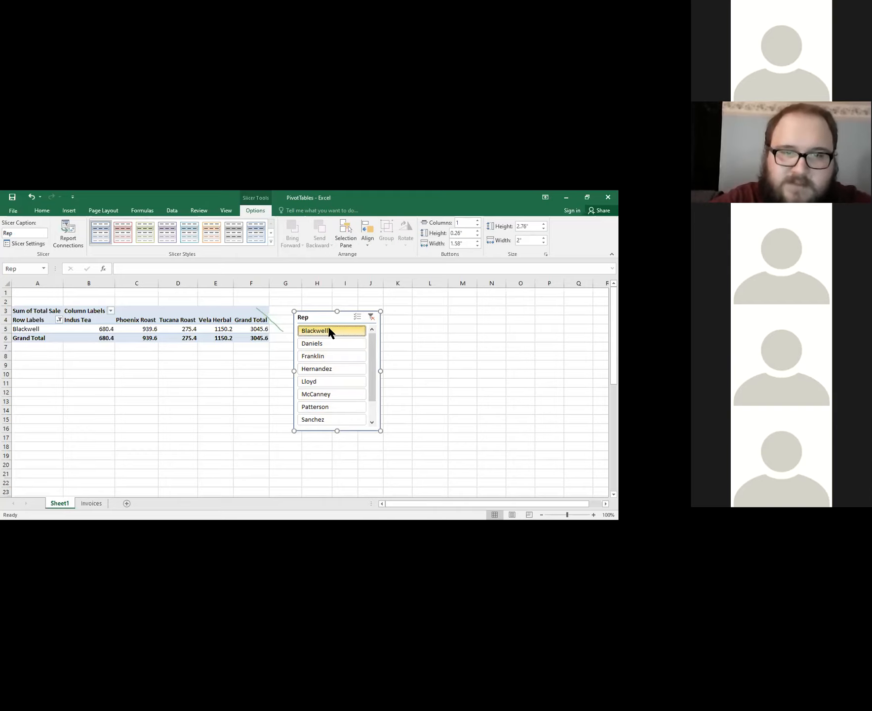
left_click(335, 353)
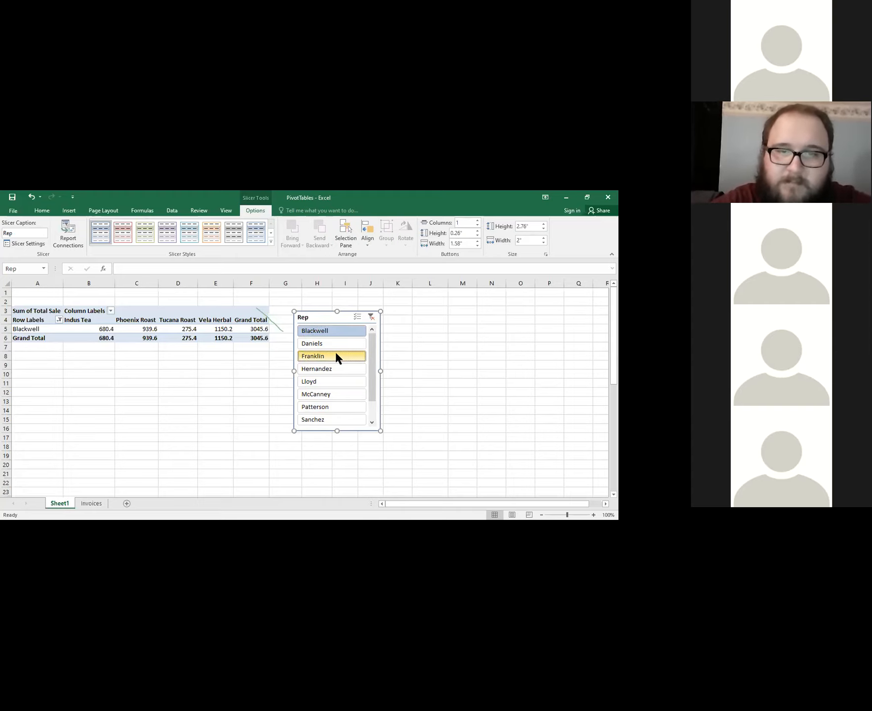
left_click(343, 381, "ctrl")
left_click(339, 390, "ctrl")
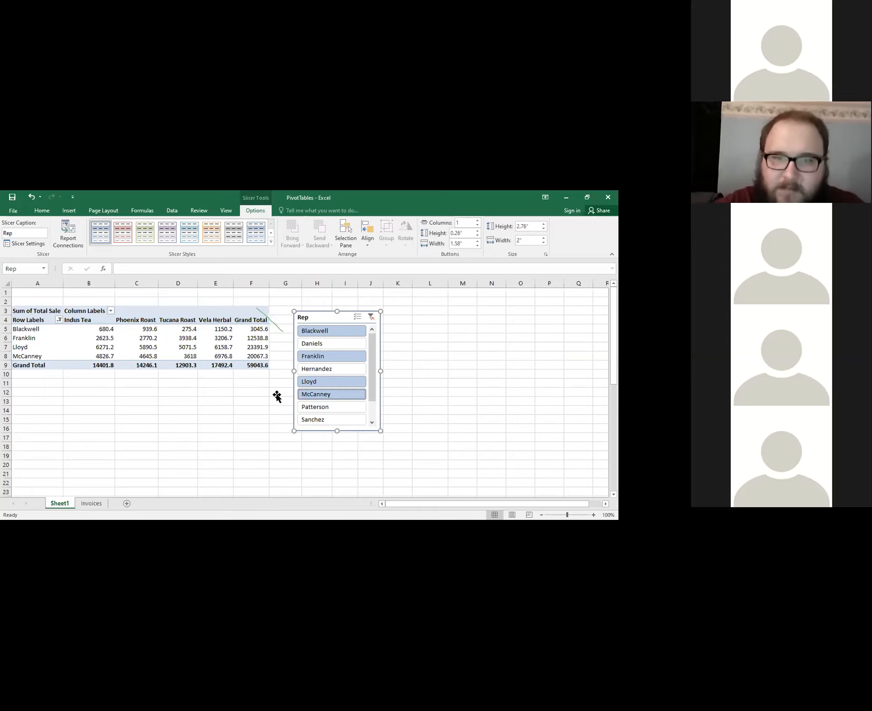
Filter the slicer to the fourth rep alone, to the last rep alone, and extend that selection up to the first rep.
left_click(351, 368)
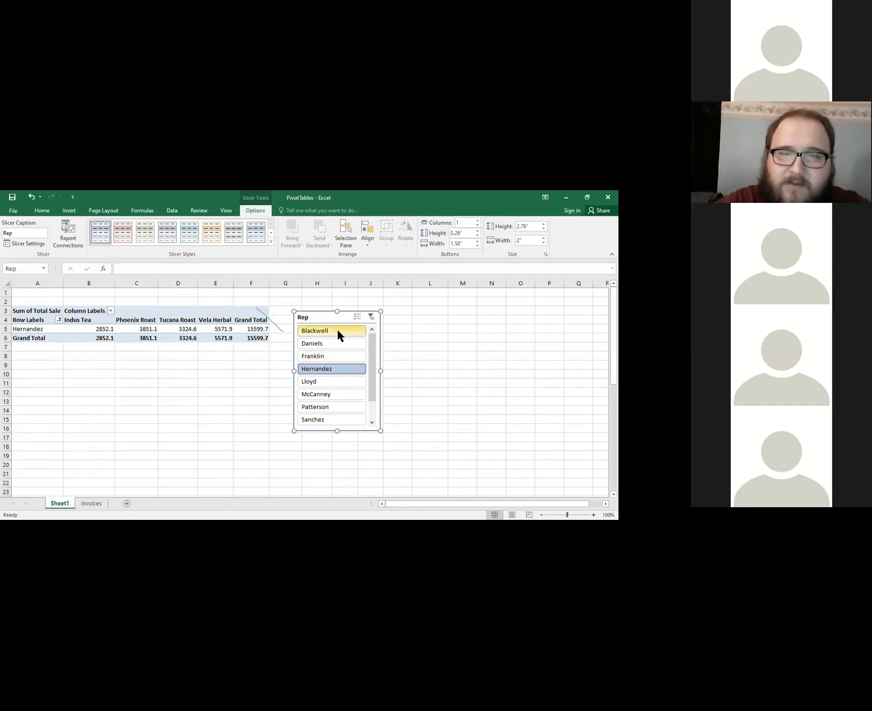
left_click_drag(367, 346, 368, 365)
left_click(352, 415)
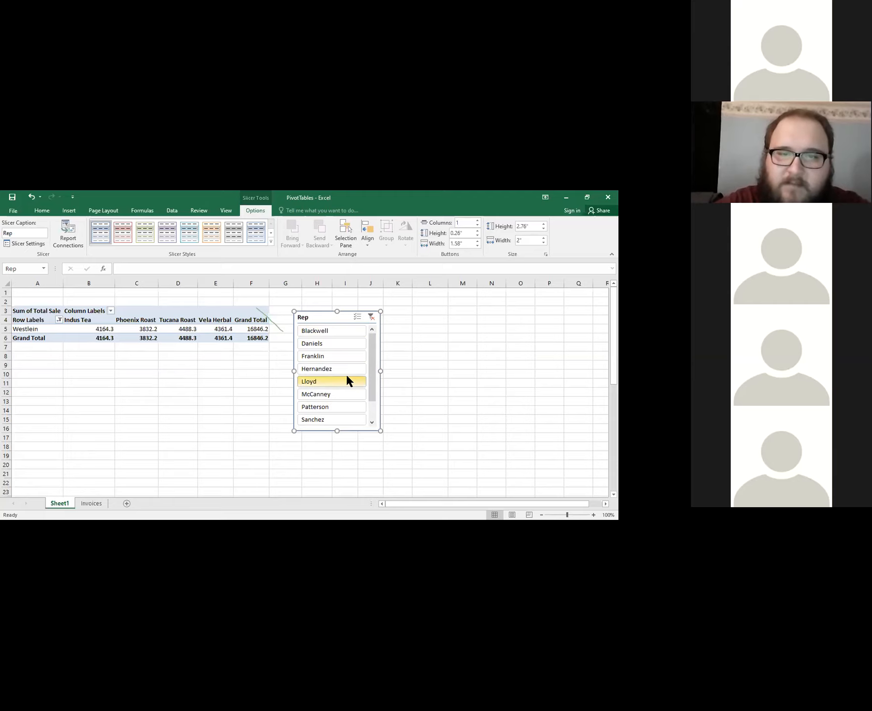
left_click(328, 330, "shift")
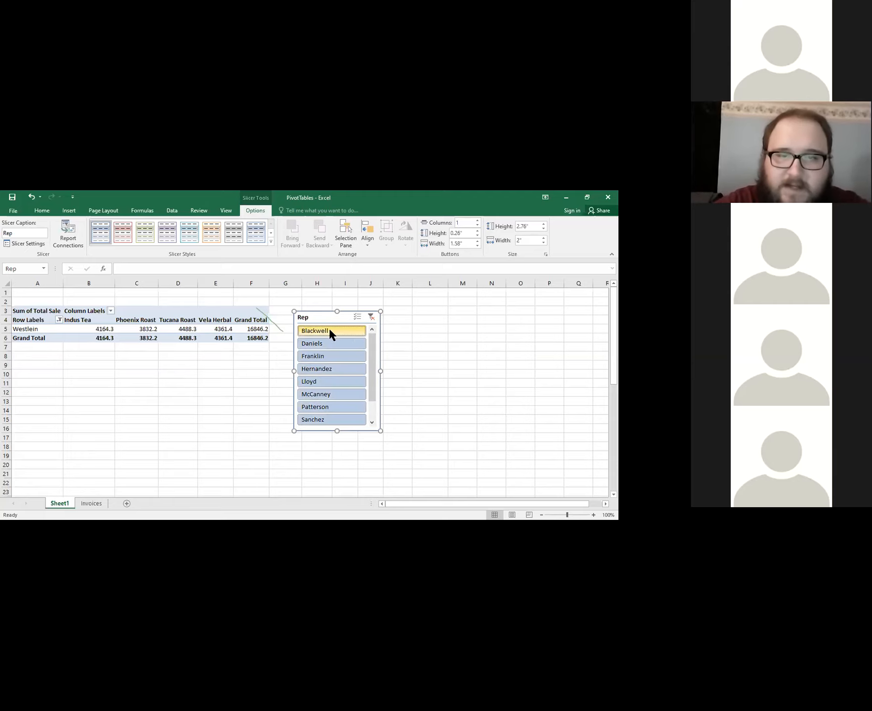
Filter the slicer to the first rep alone and extend the selection down through the last rep.
left_click_drag(369, 351, 354, 312)
left_click(343, 328)
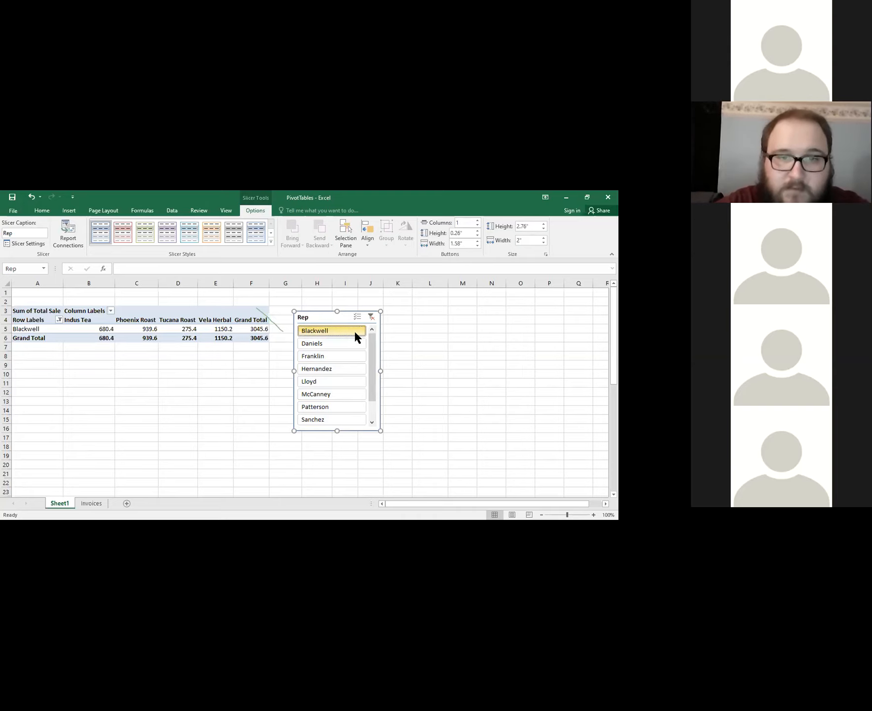
left_click_drag(375, 347, 373, 393)
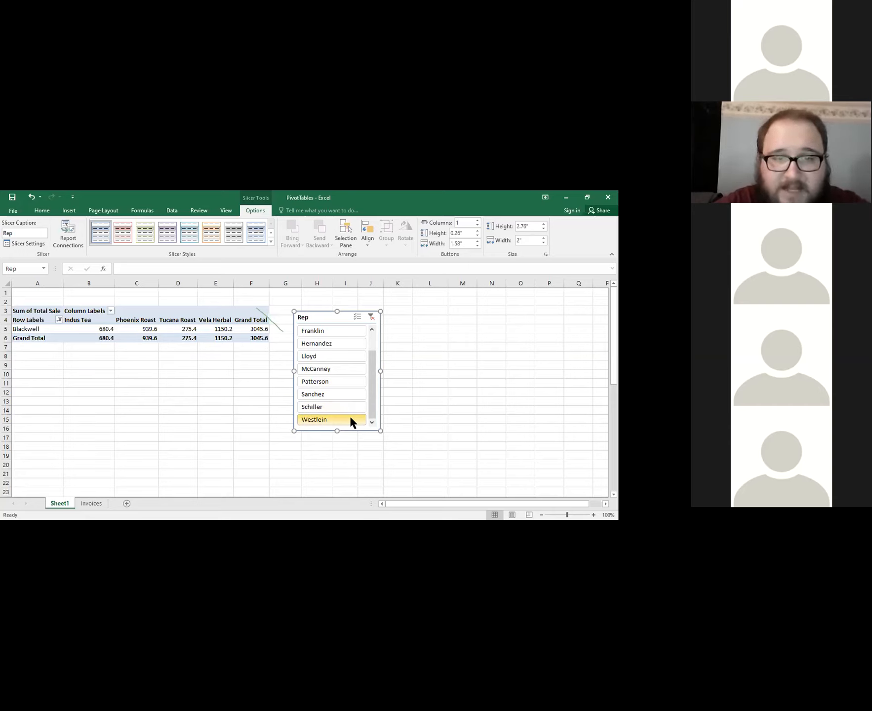
left_click(351, 419, "shift")
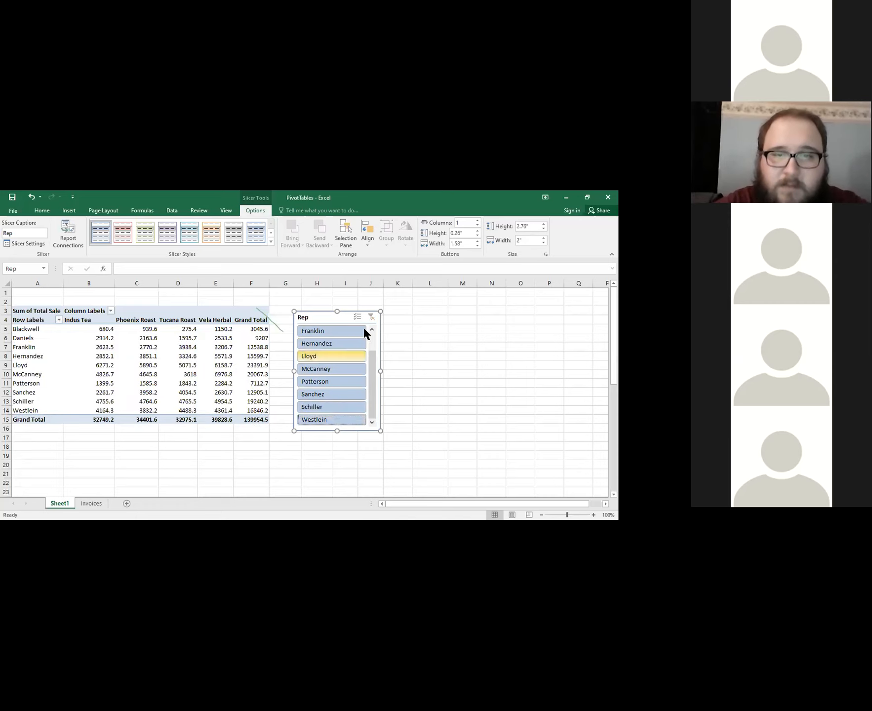
Filter the PivotTable to the last rep only and clear the Rep slicer's filter.
left_click(343, 419)
scroll(338, 368, "up", 1)
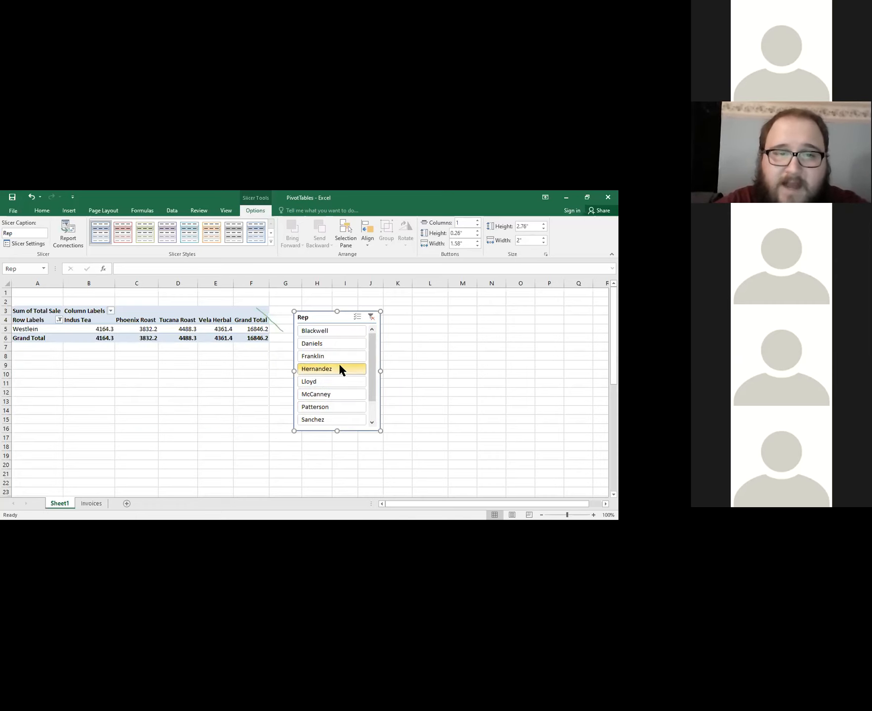
left_click(371, 317)
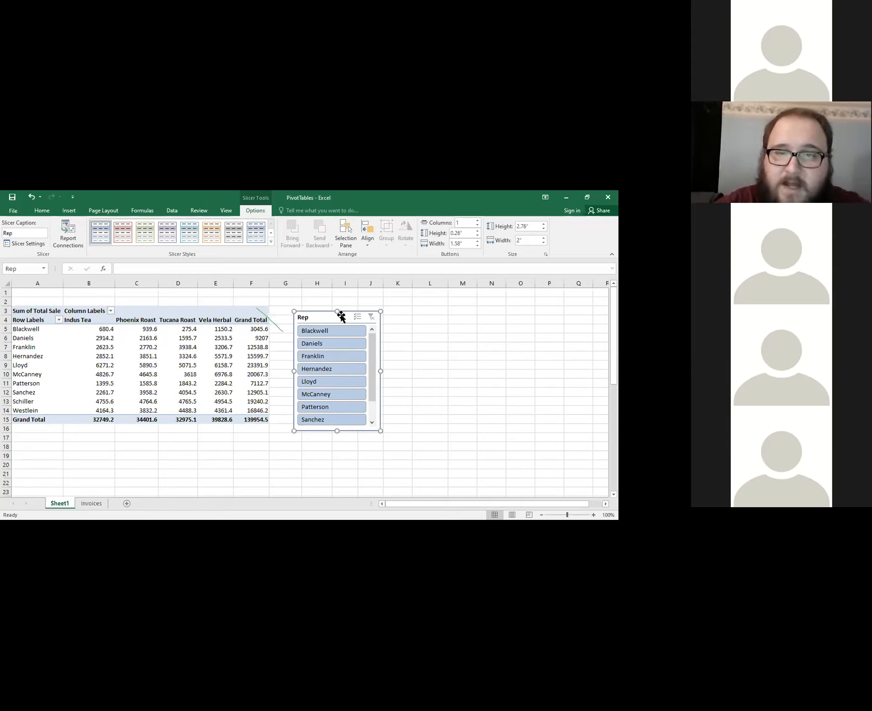
Review the PivotTable's analysis tools, including its data source options, with cell B7 selected.
left_click(80, 344)
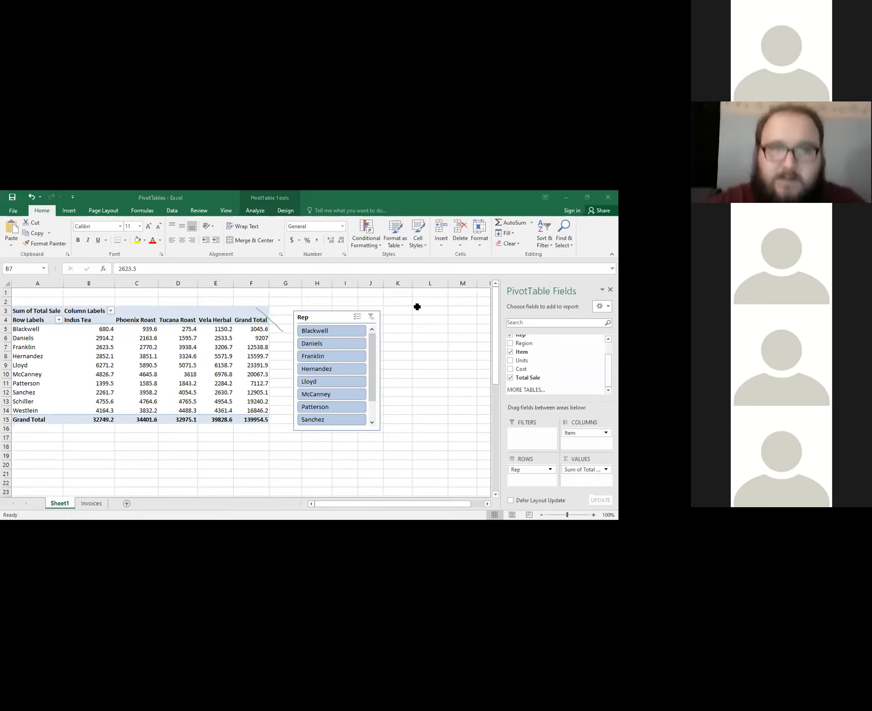
left_click(254, 210)
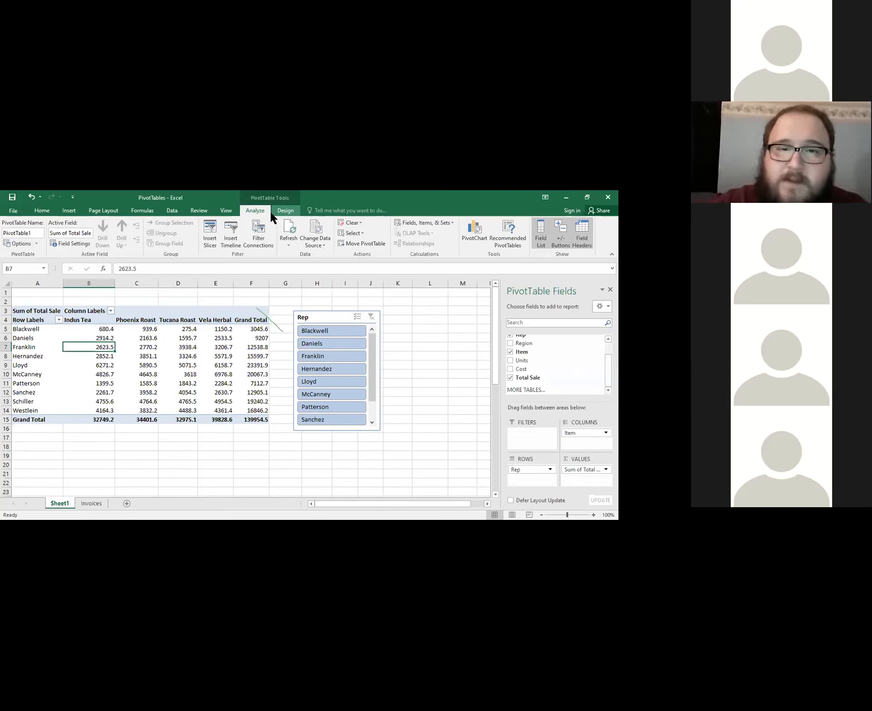
left_click(316, 235)
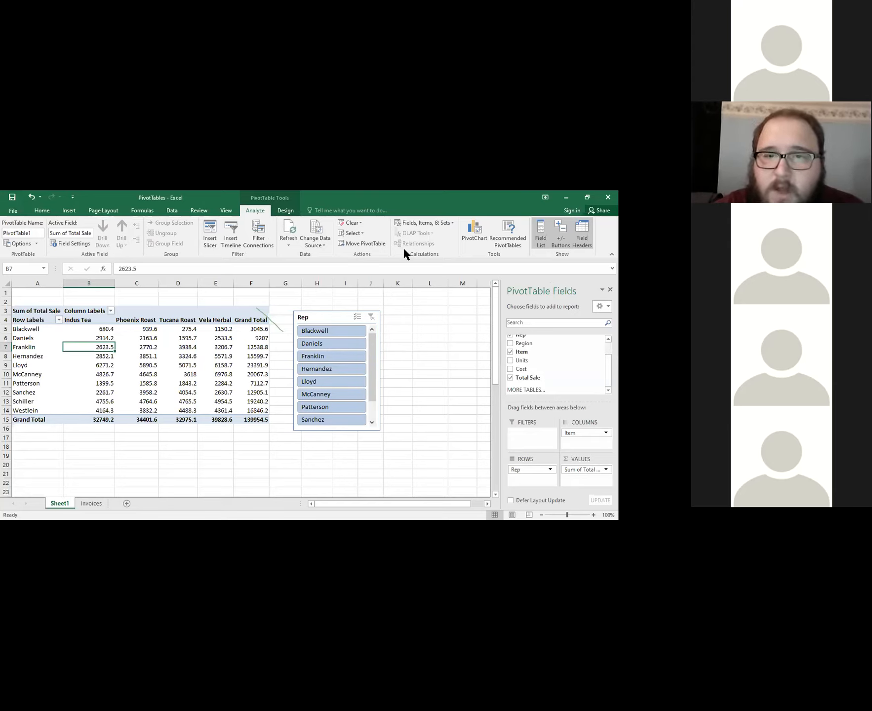
left_click(330, 321)
left_click(331, 320)
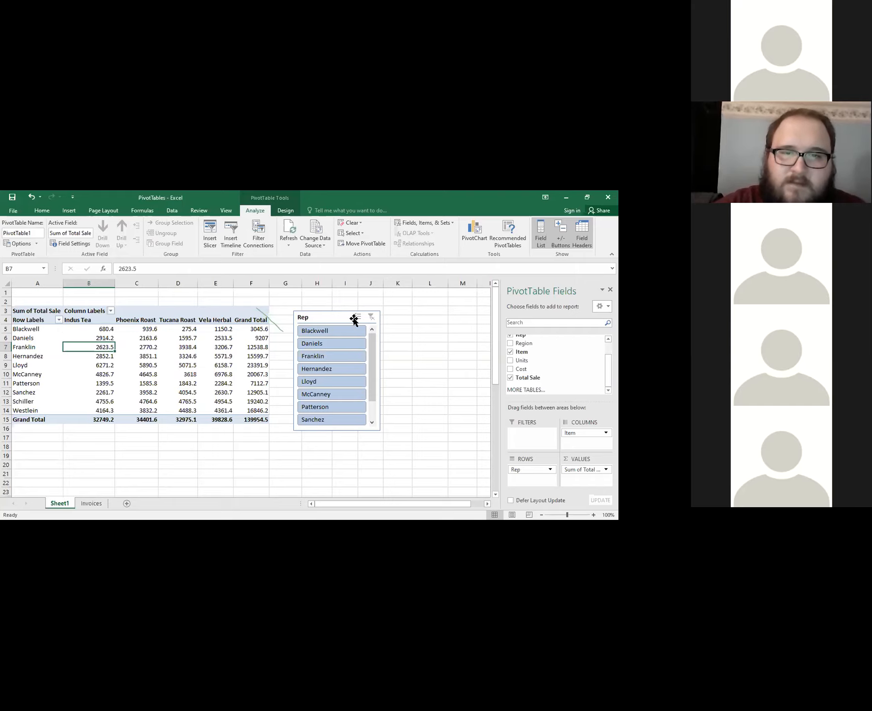
Examine the sort, label filter and value filter options for the PivotTable's row labels.
left_click(58, 319)
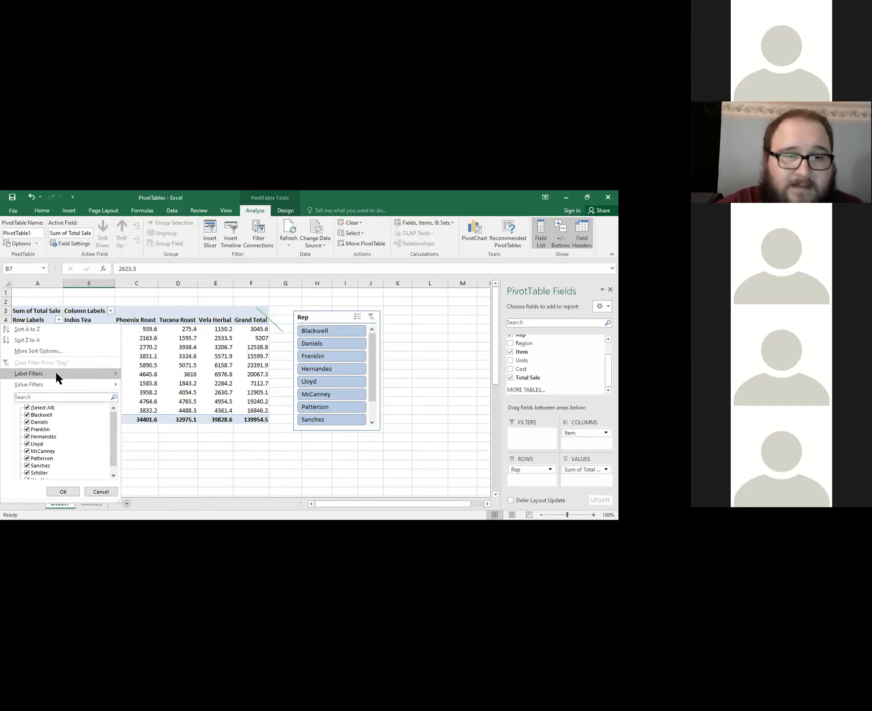
mouse_move(60, 373)
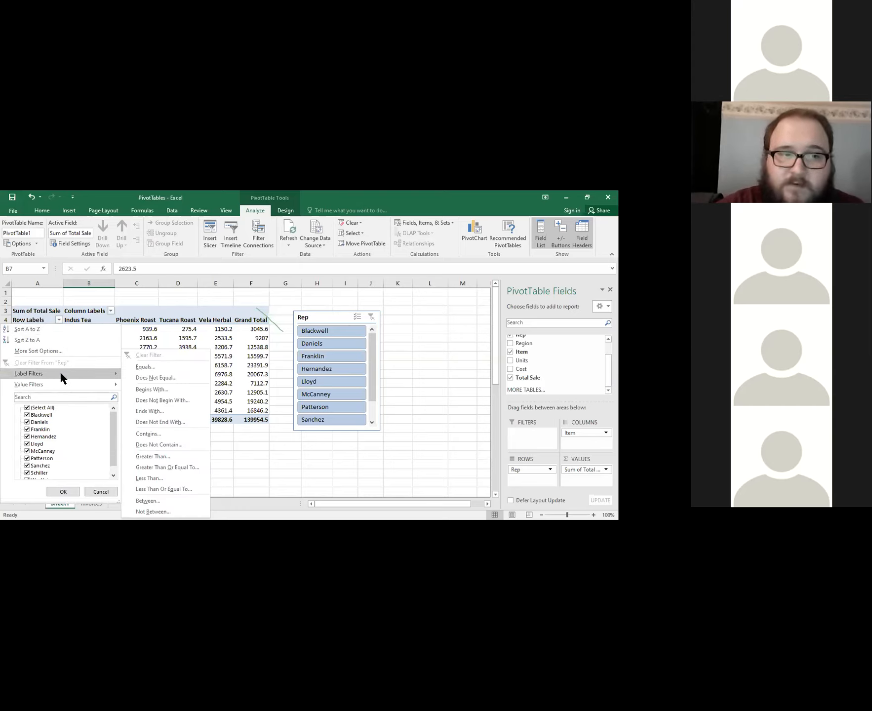
left_click(57, 397)
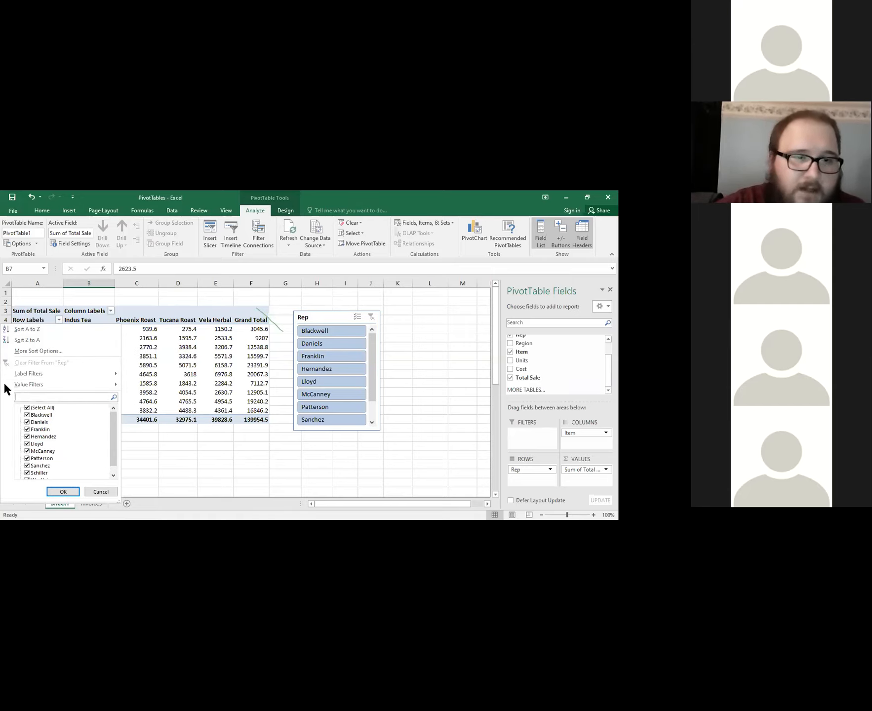
left_click(150, 302)
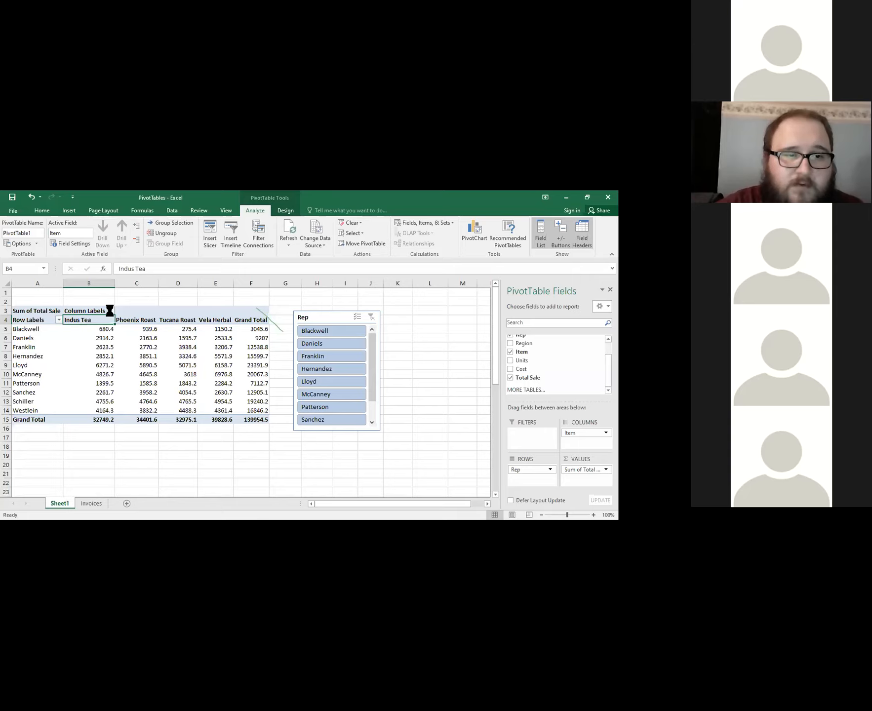
left_click(59, 320)
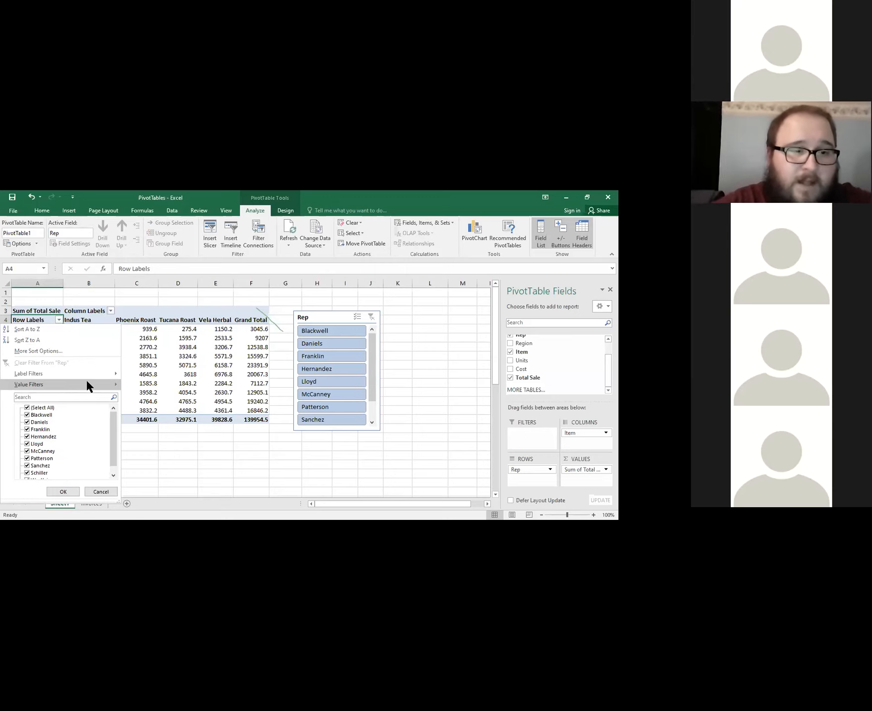
mouse_move(86, 383)
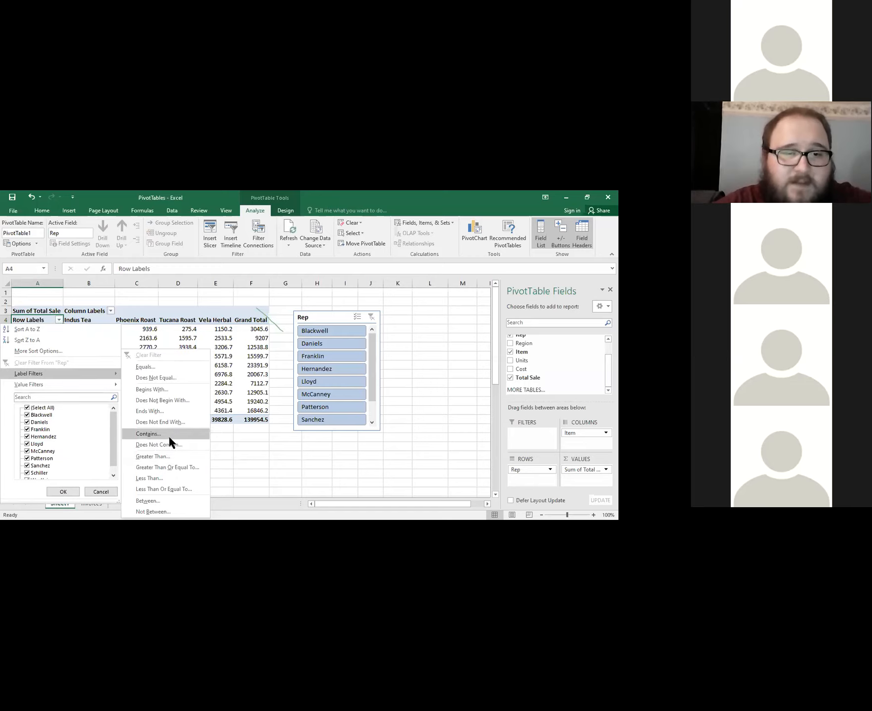
left_click(58, 321)
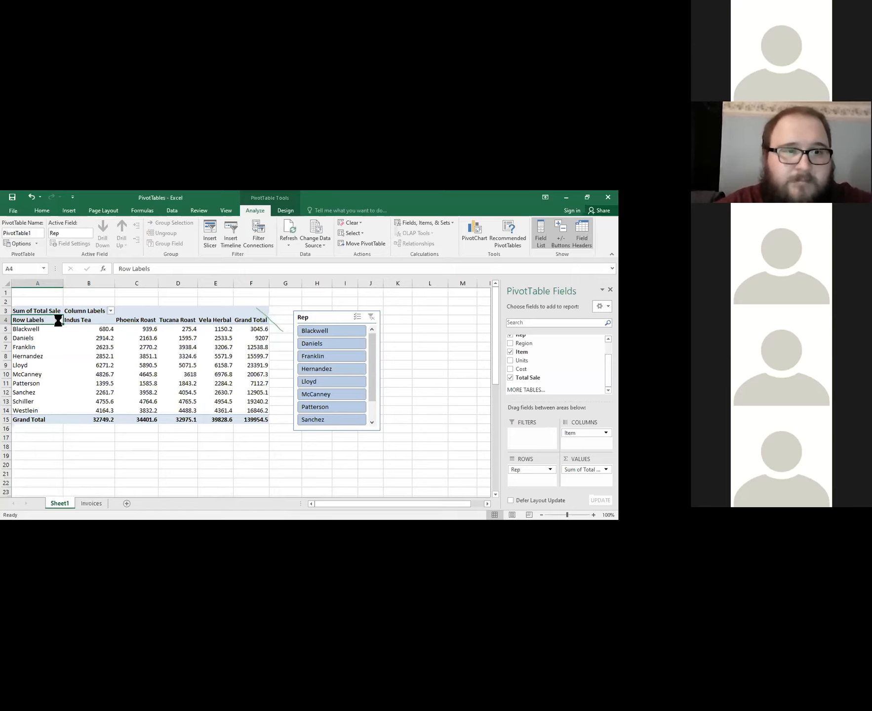
Apply a begins-with label filter of S to the Rep row labels and clear that filter.
left_click(59, 320)
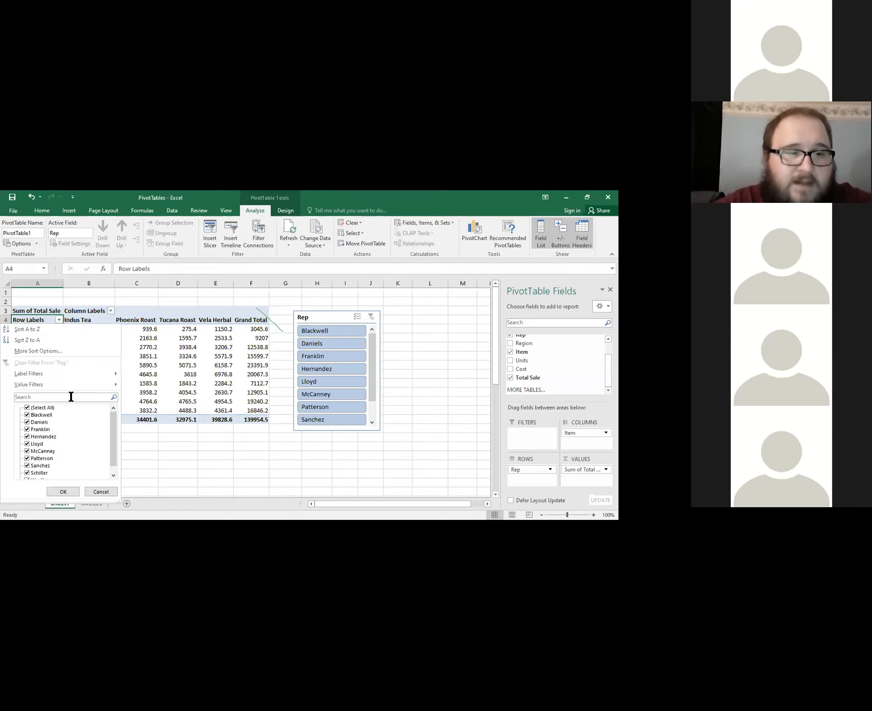
left_click(74, 372)
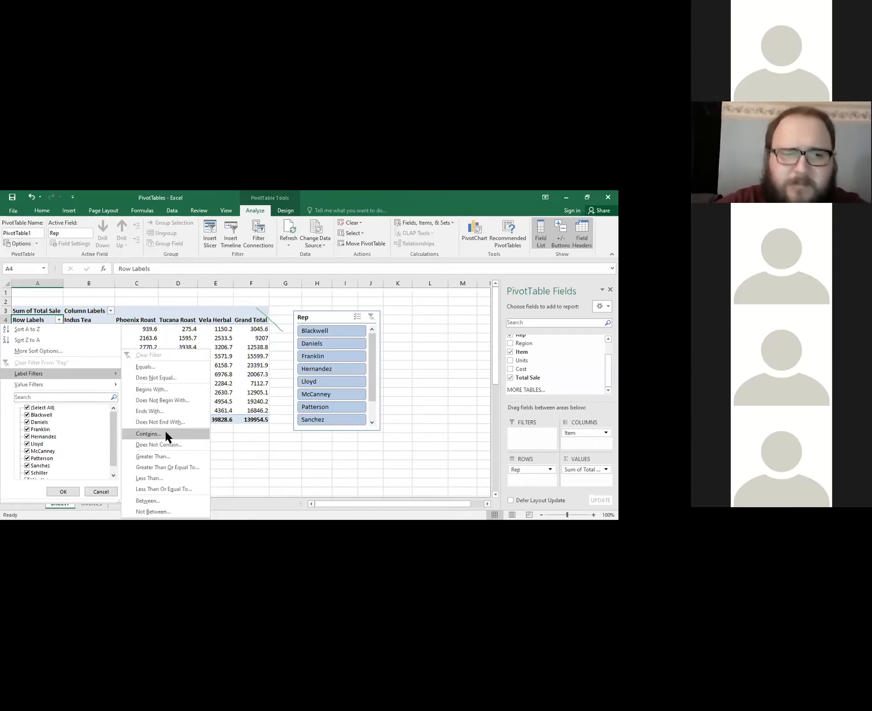
left_click(158, 390)
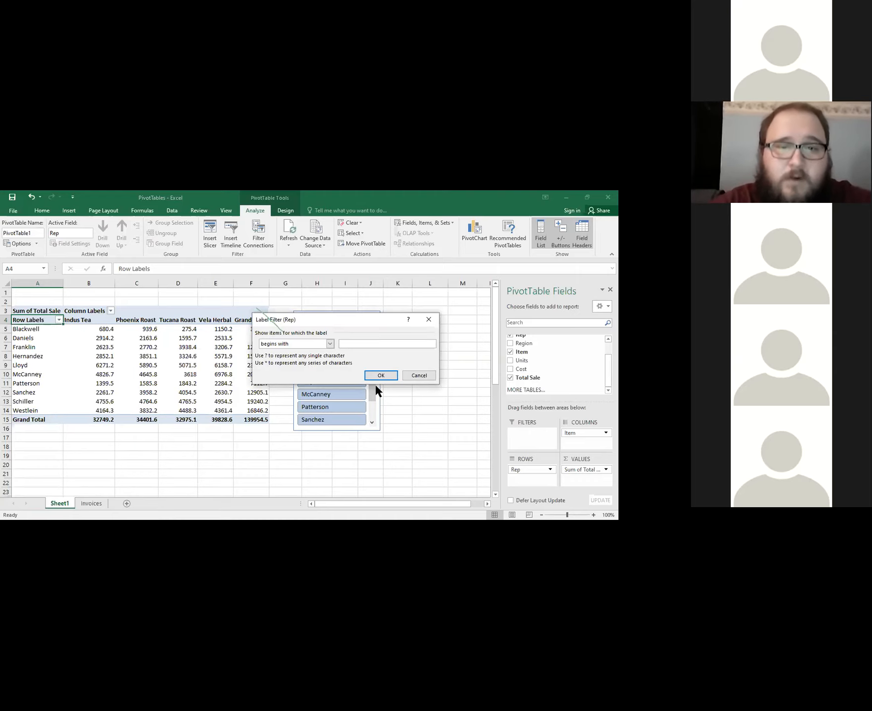
left_click_drag(273, 317, 196, 316)
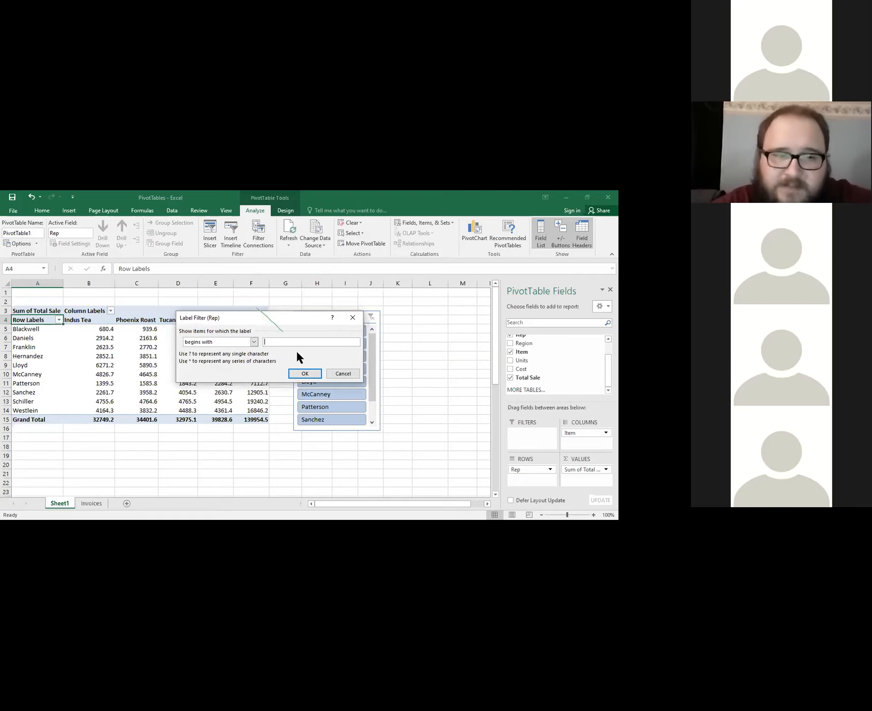
type("S")
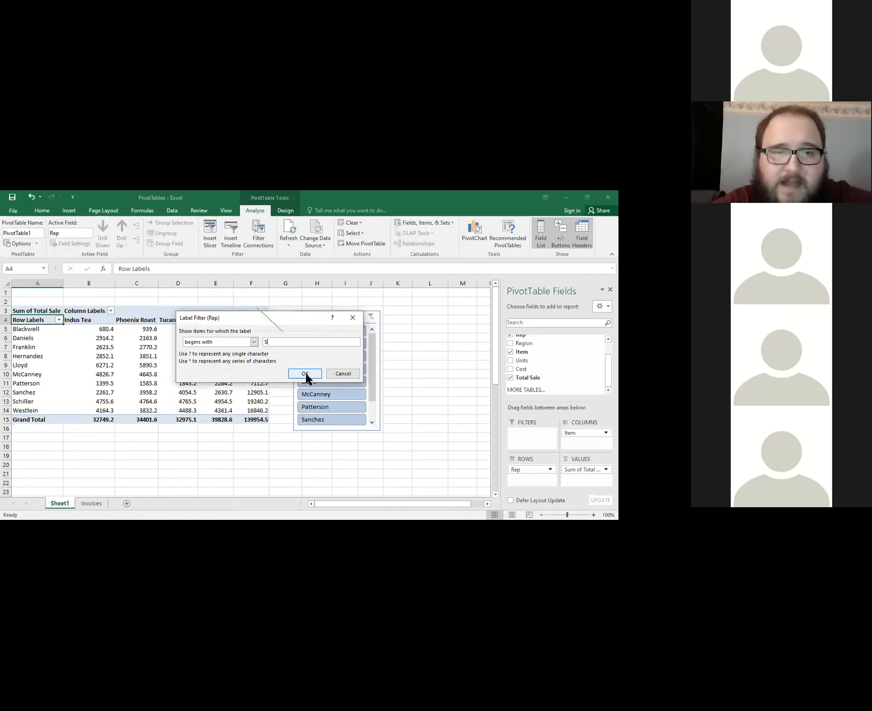
left_click(305, 373)
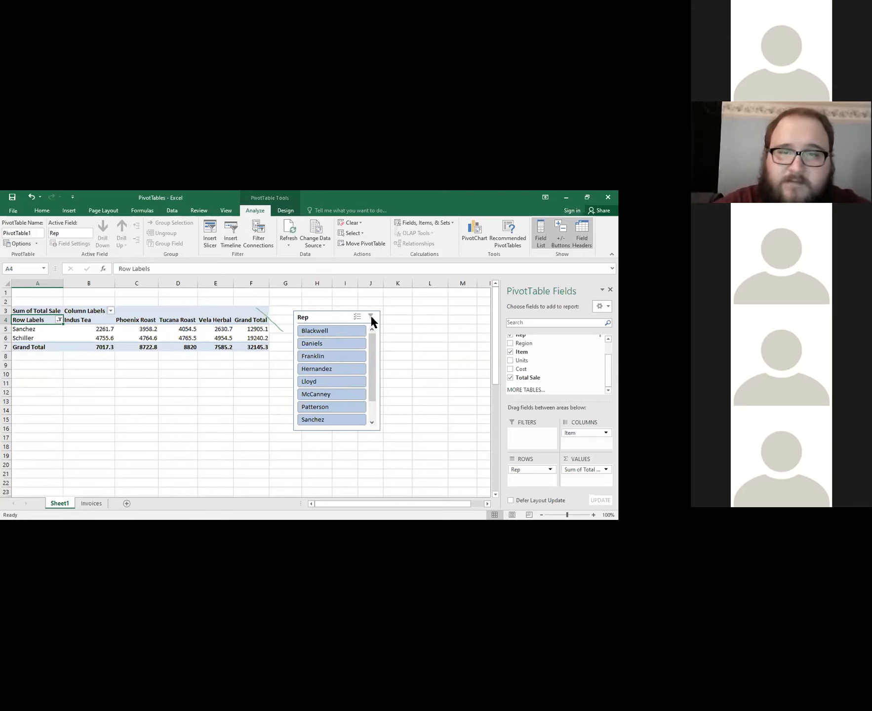
left_click(58, 320)
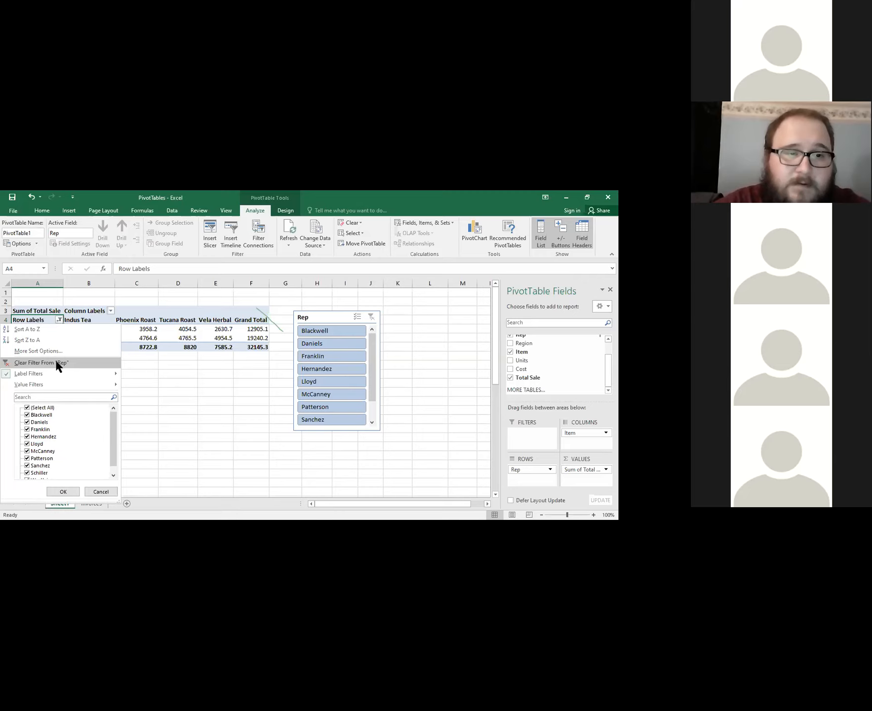
left_click(41, 362)
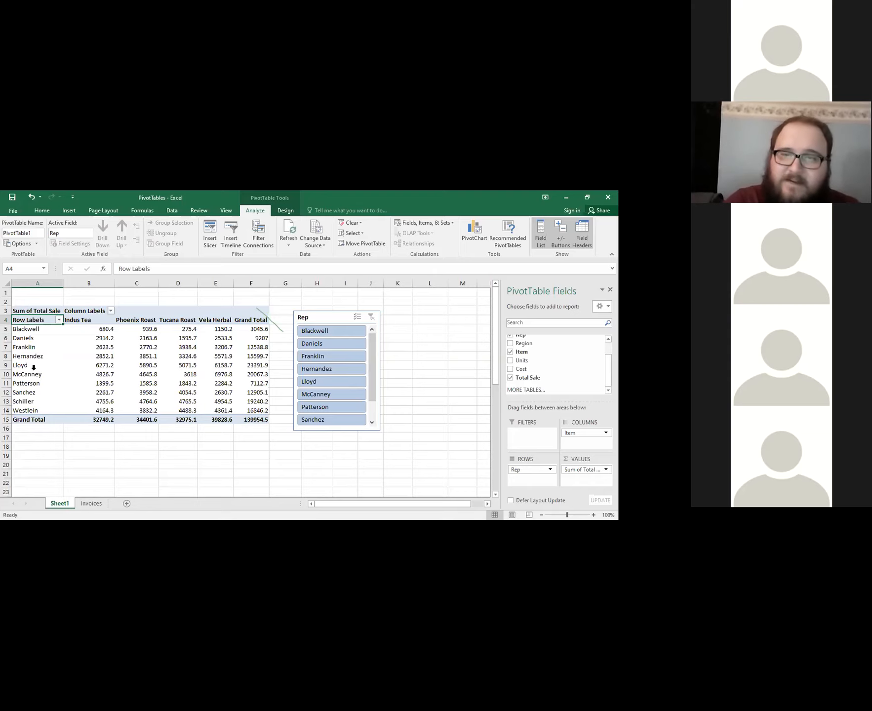
Filter the PivotTable with the Rep slicer using the third rep and the first rep, and clear the slicer's filter.
left_click(341, 330)
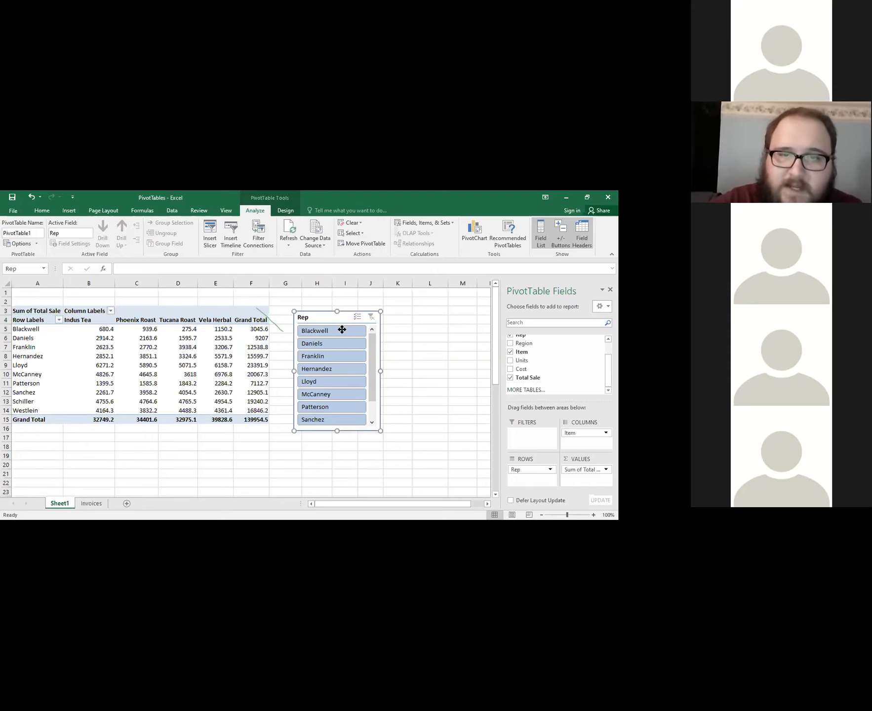
right_click(327, 332)
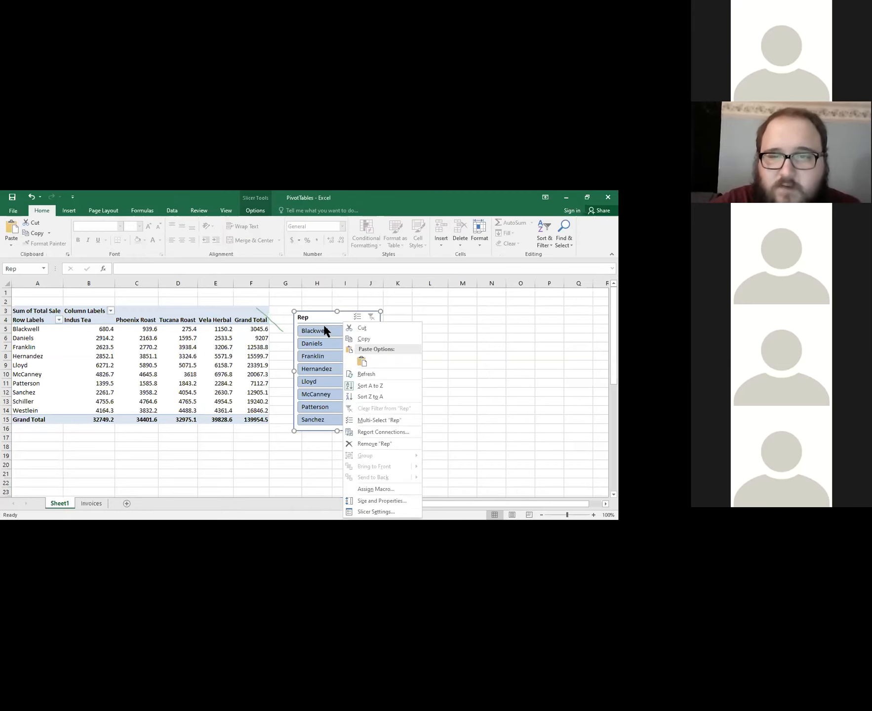
left_click(357, 317)
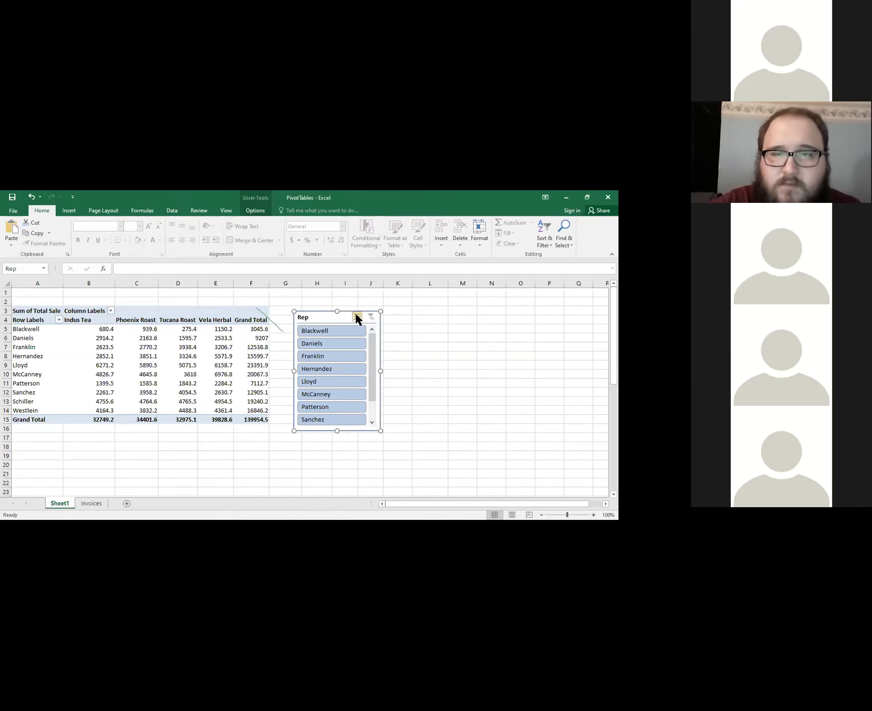
left_click(346, 354)
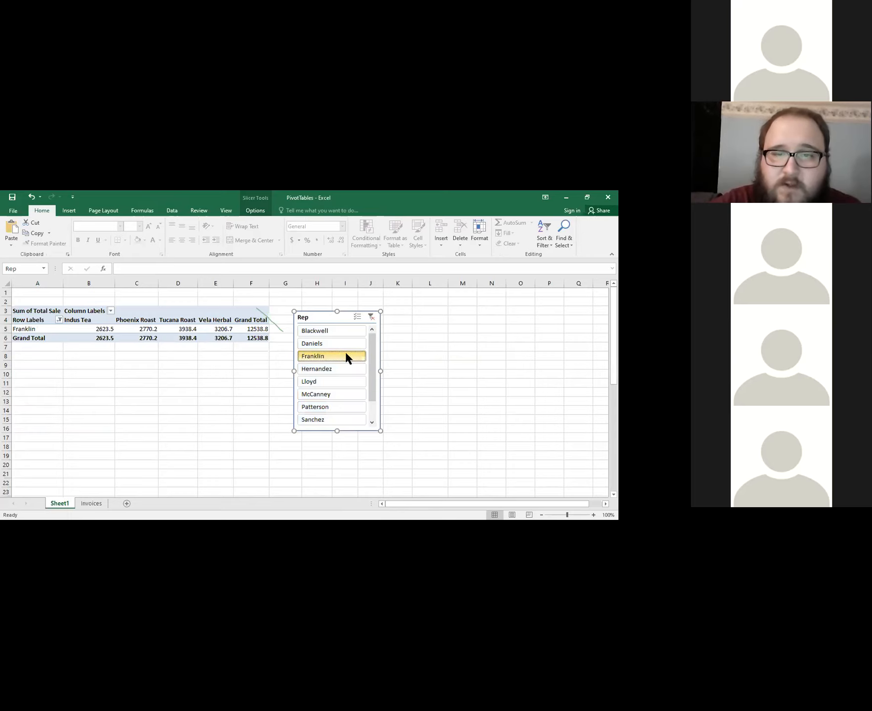
left_click(338, 330)
left_click(370, 316)
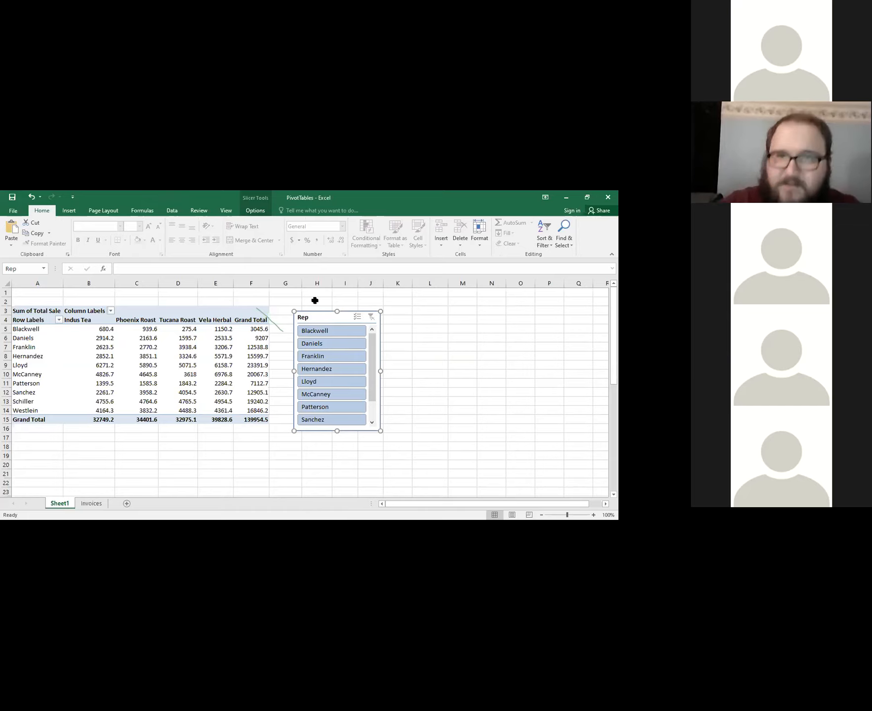
Filter the row labels to the first and third reps through their checklist, and clear the filter with the Rep slicer.
left_click(59, 320)
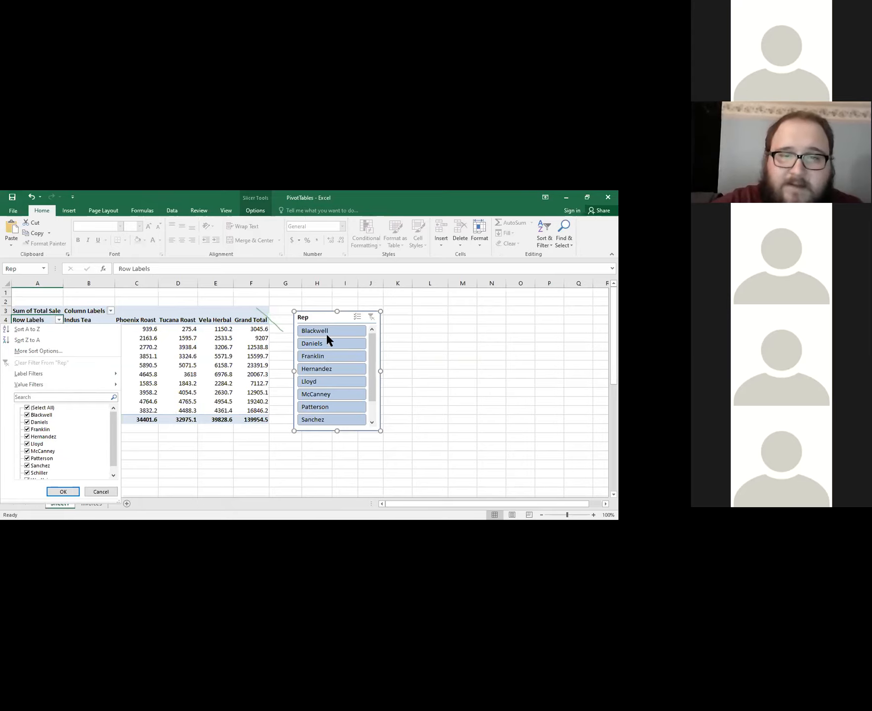
left_click(27, 407)
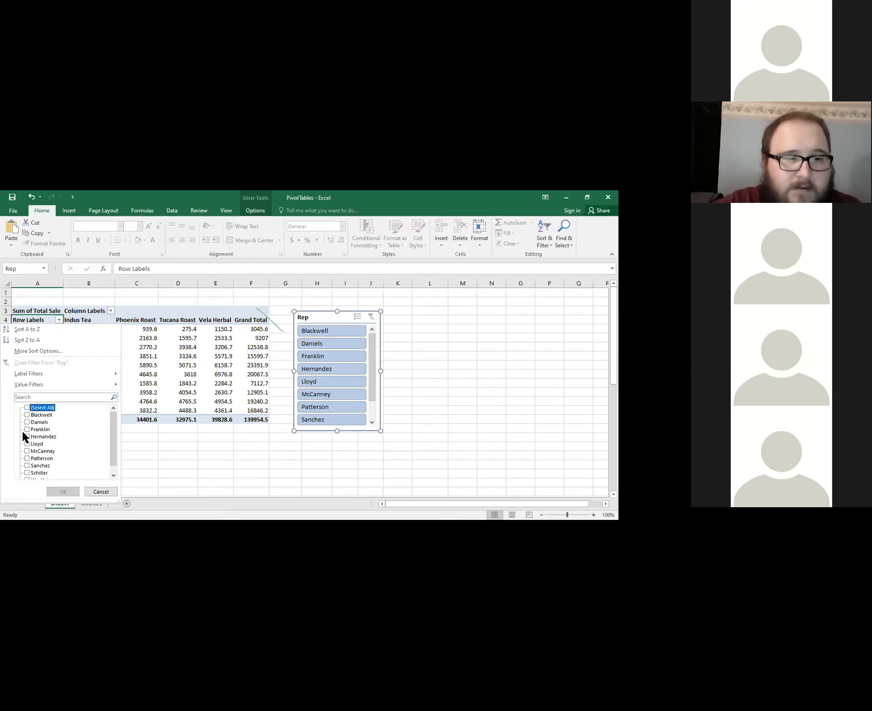
left_click(26, 429)
left_click(26, 415)
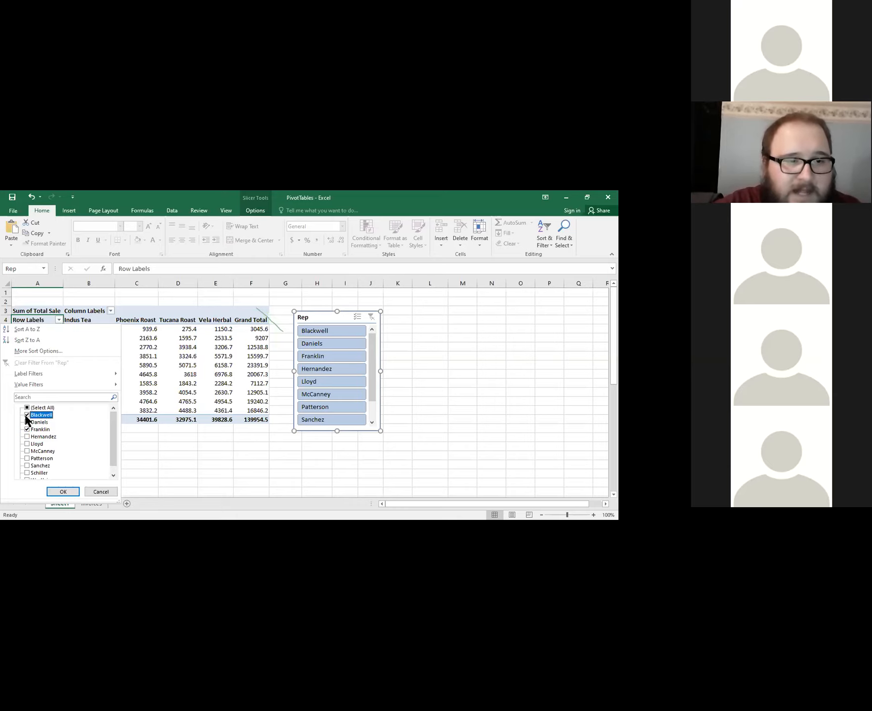
left_click(66, 491)
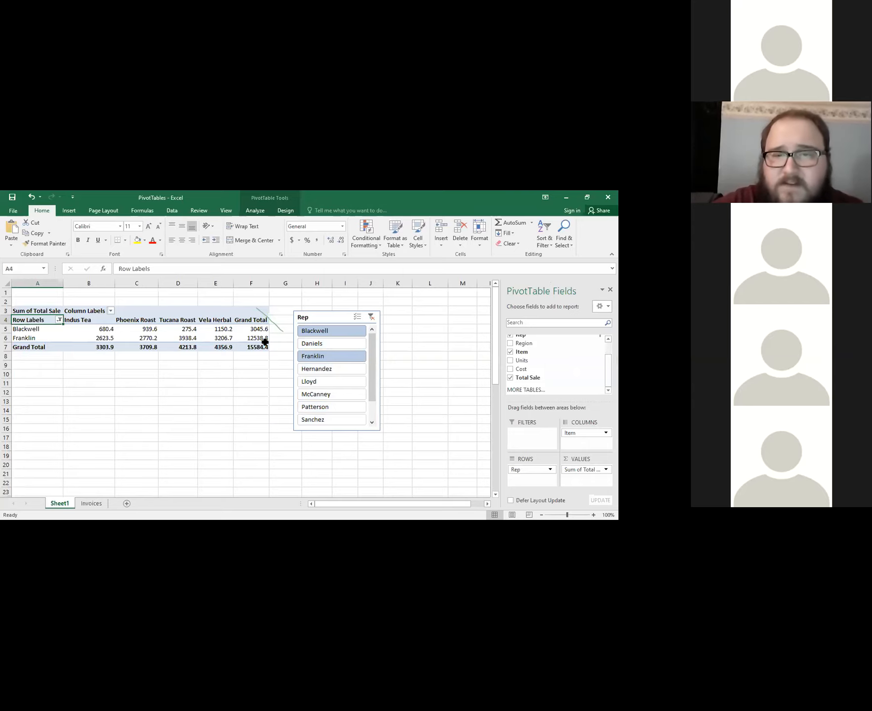
left_click(361, 331, "ctrl")
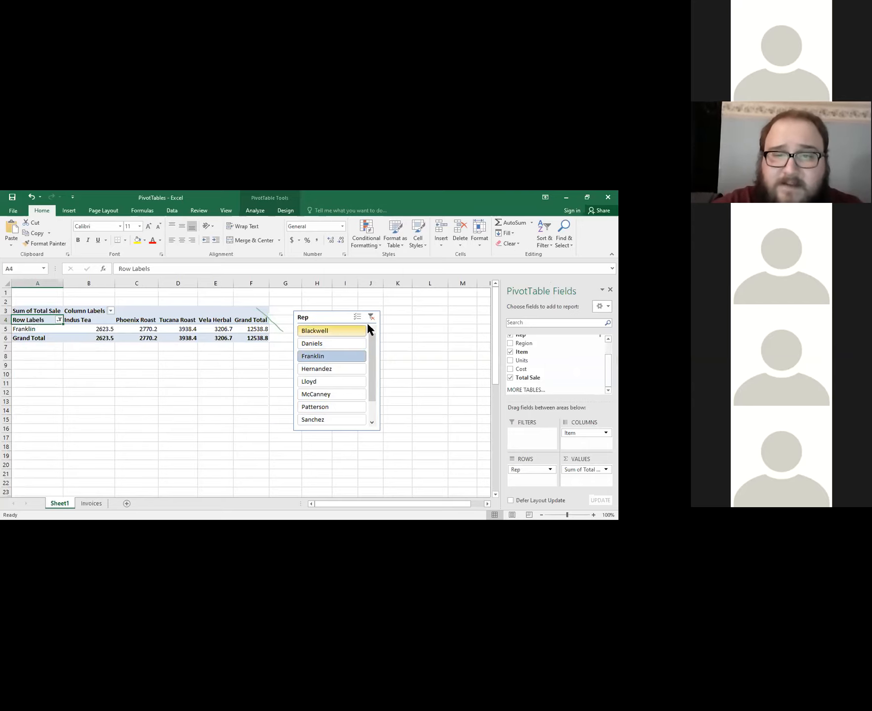
left_click(371, 316)
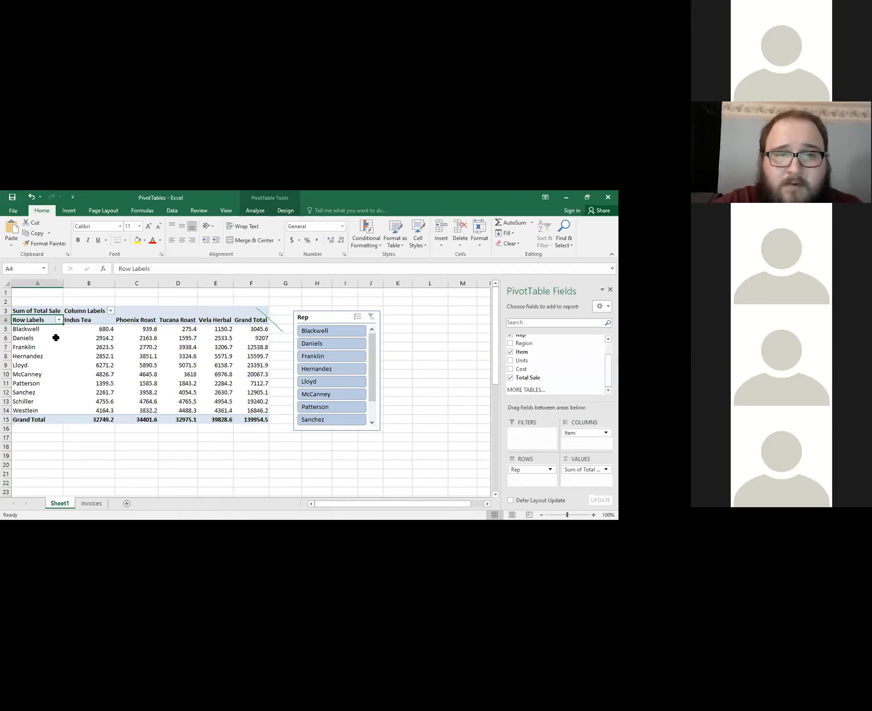
Filter the Rep slicer to the first and fourth reps together and clear its filter.
left_click(343, 330)
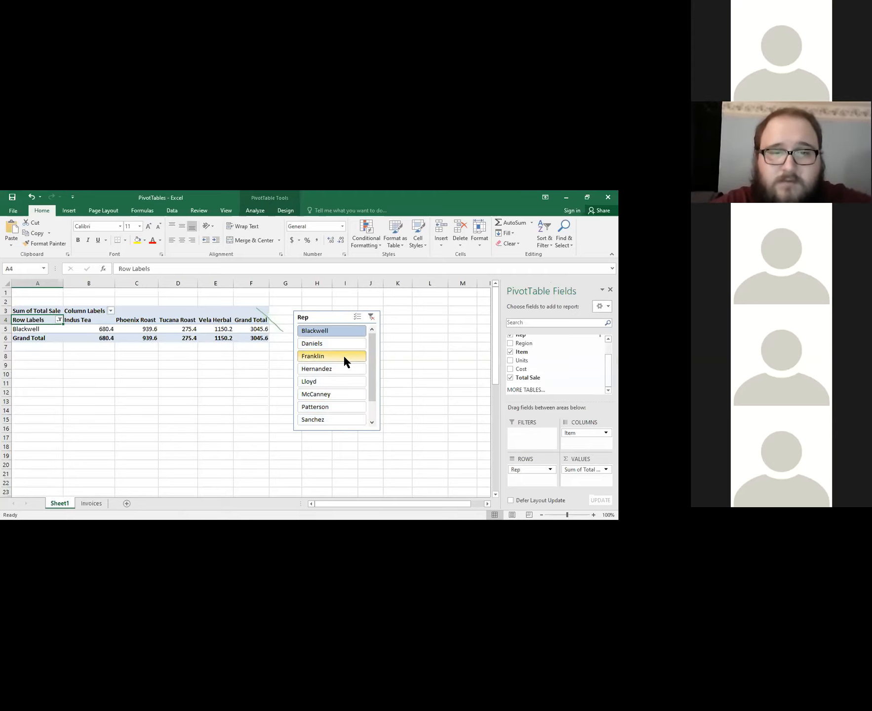
left_click(346, 369, "ctrl")
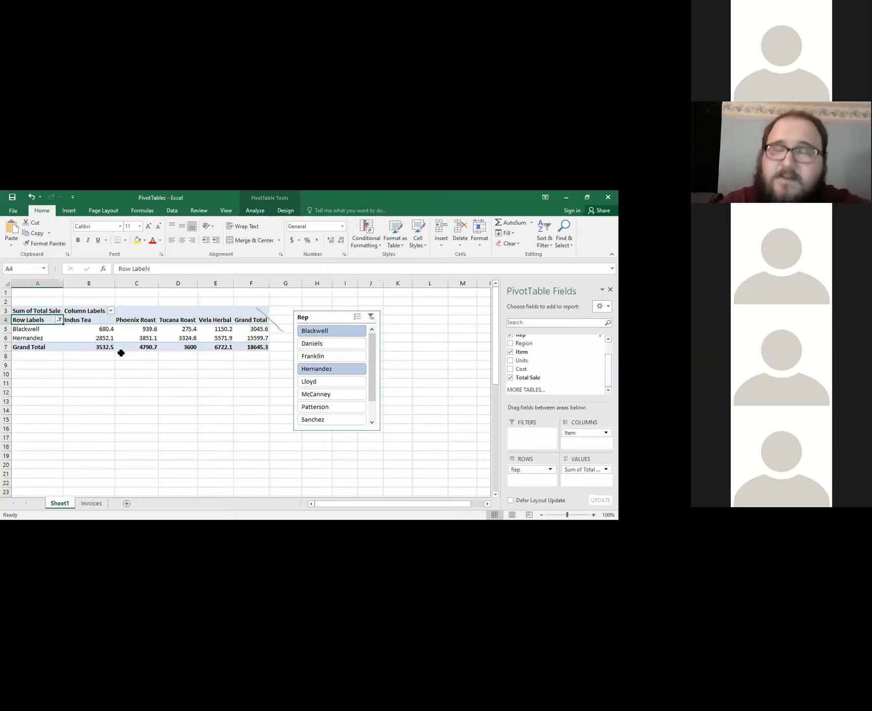
left_click(371, 318)
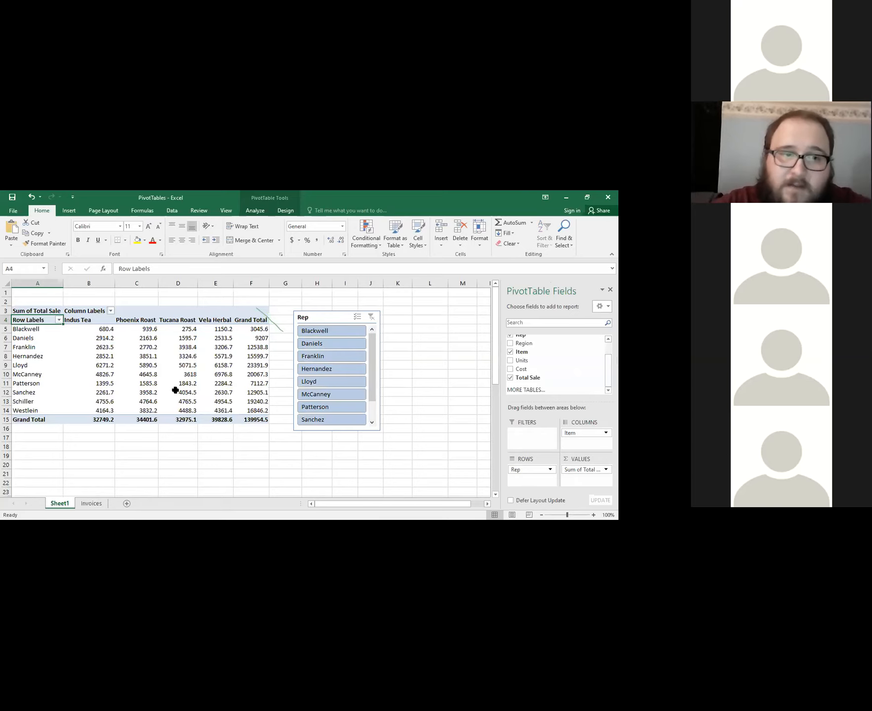
mouse_move(175, 390)
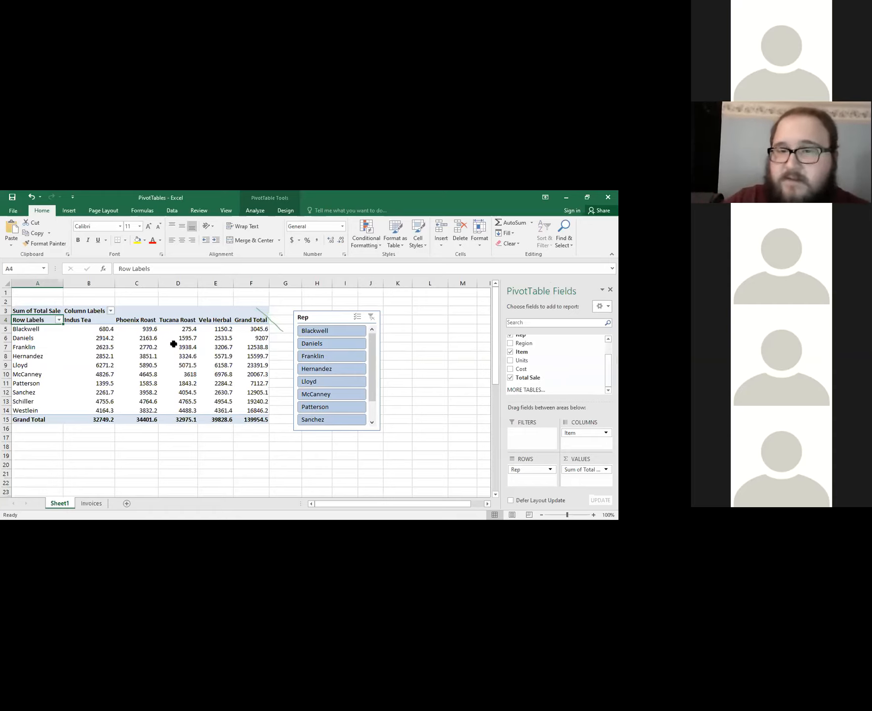
mouse_move(173, 344)
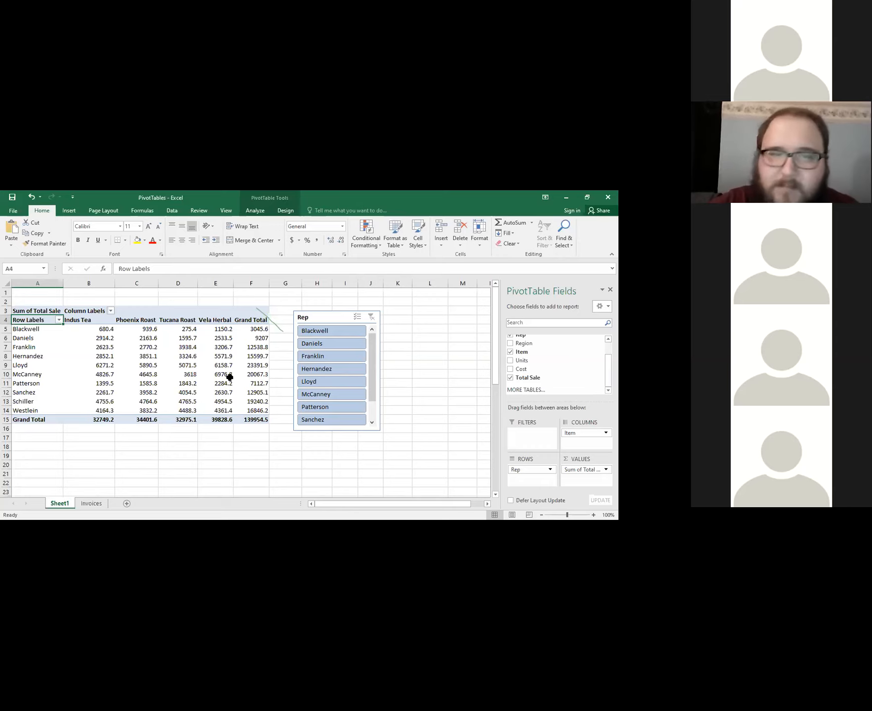
Change the PivotTable's data source to the range Invoices!$A$9:$H$109.
left_click(265, 213)
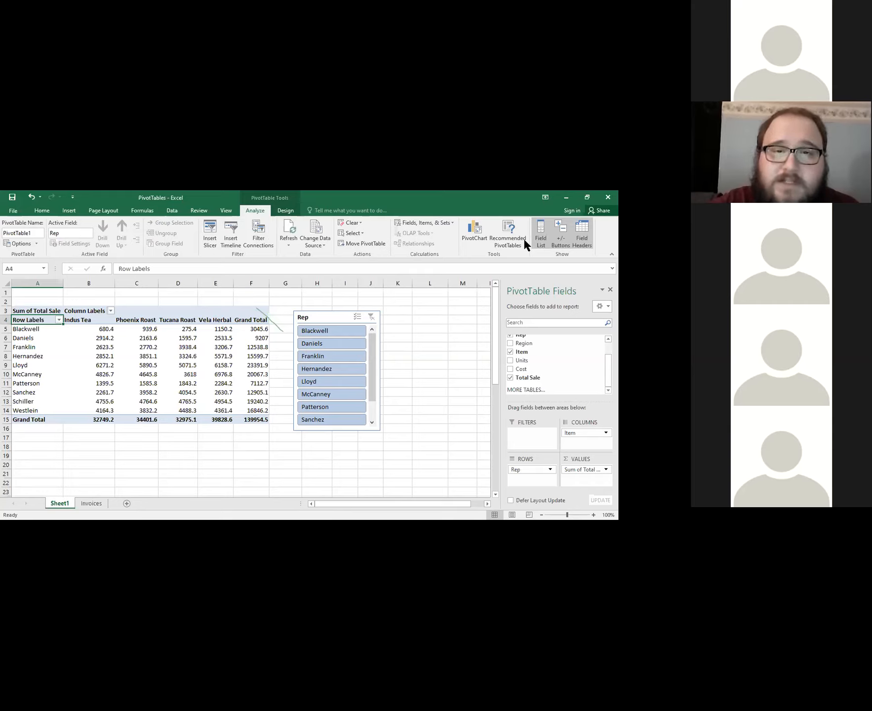
left_click(264, 212)
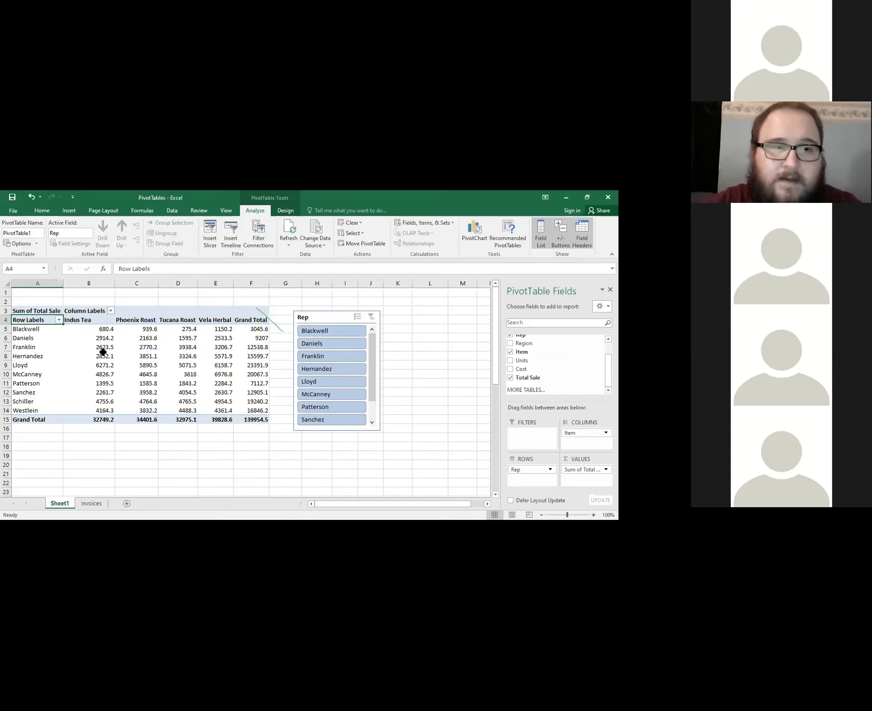
mouse_move(97, 345)
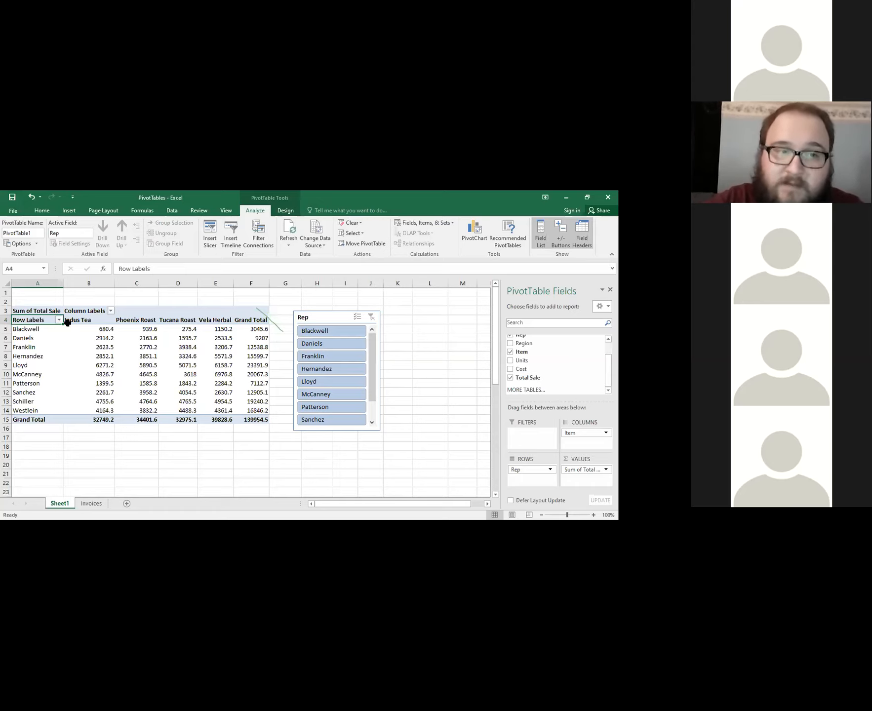
left_click(323, 223)
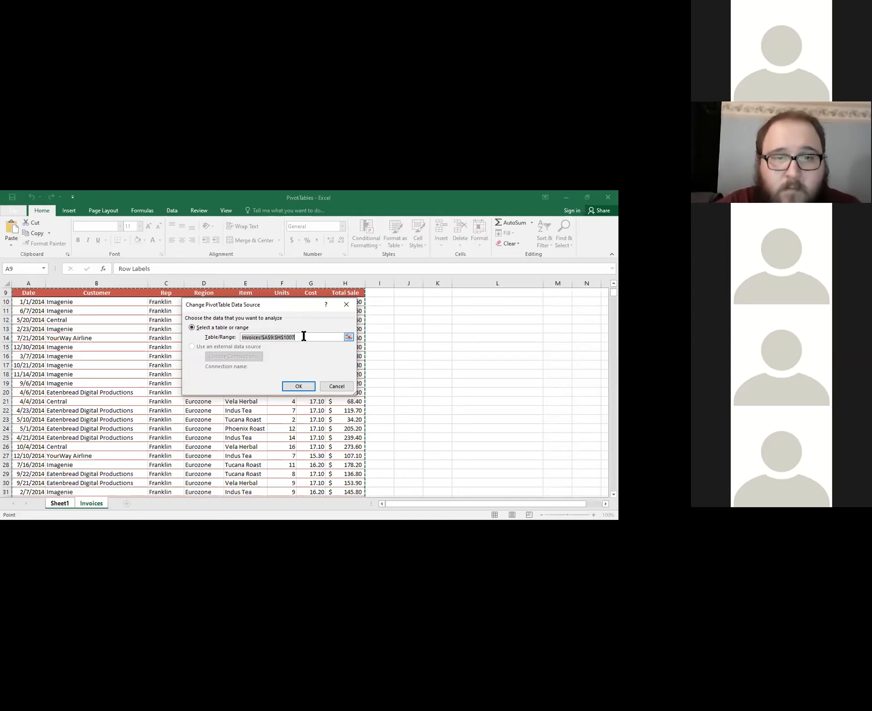
left_click(304, 337)
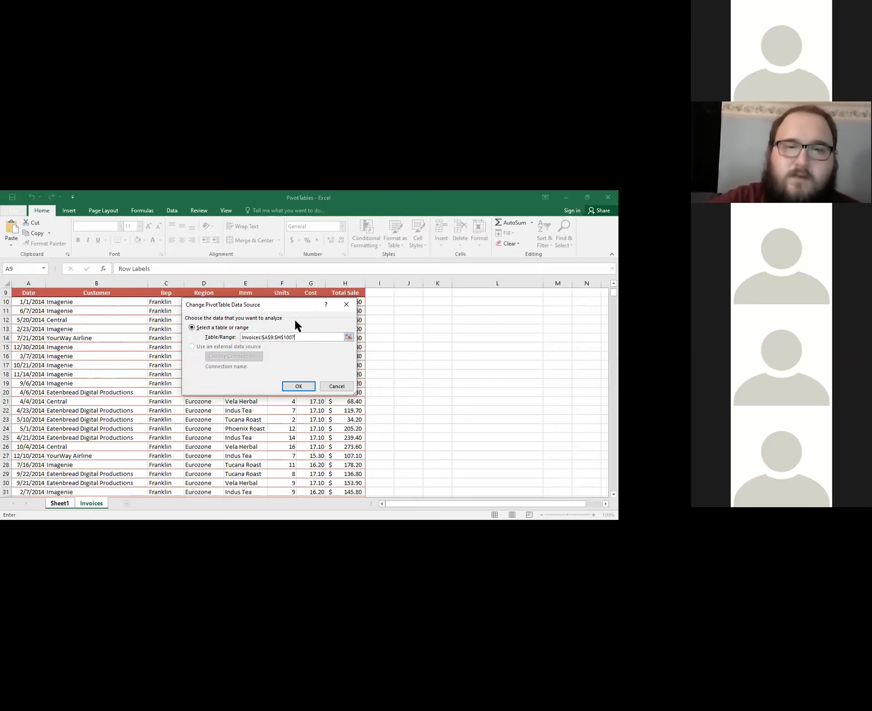
key("shift+Left")
key("shift+Left")
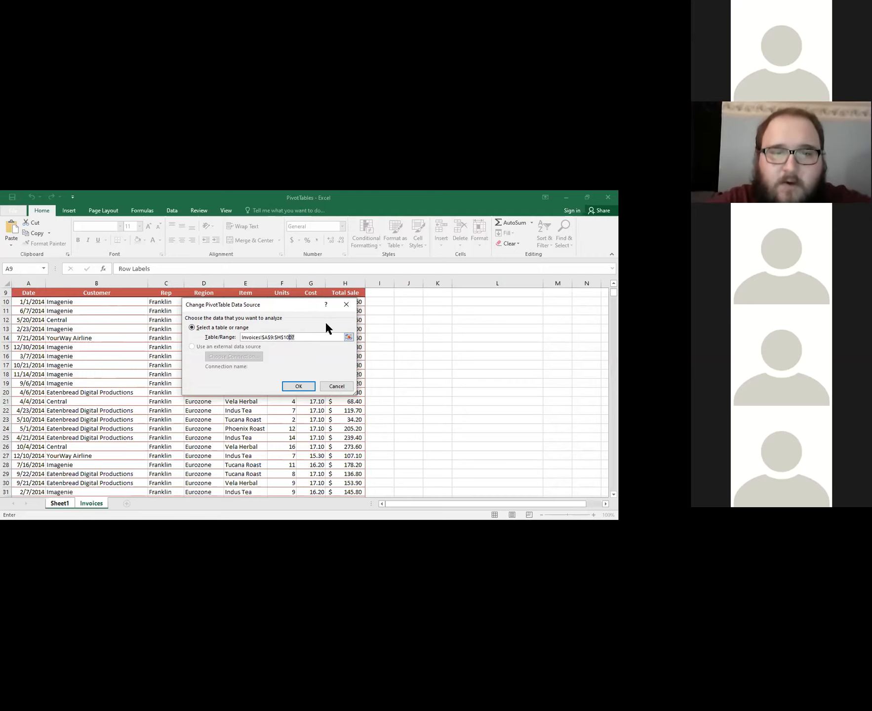
key("BackSpace")
type("0")
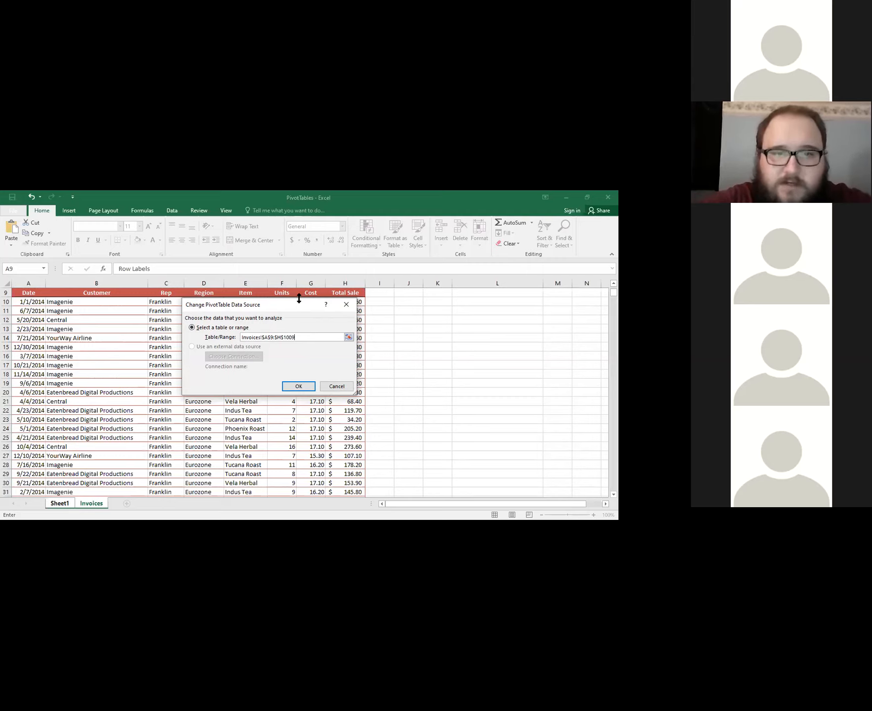
key("BackSpace")
key("BackSpace")
key("BackSpace")
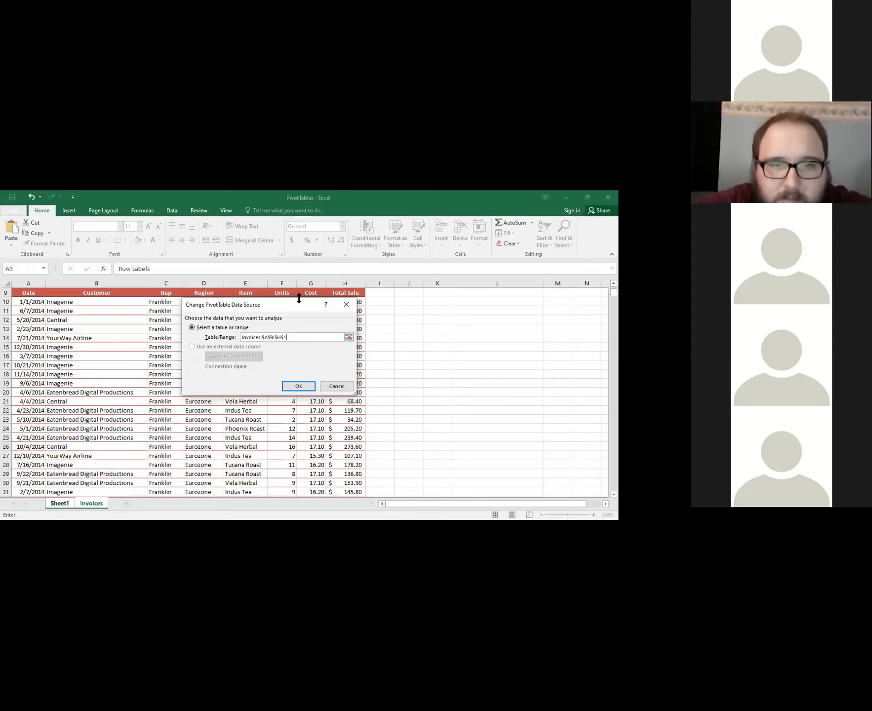
type("9")
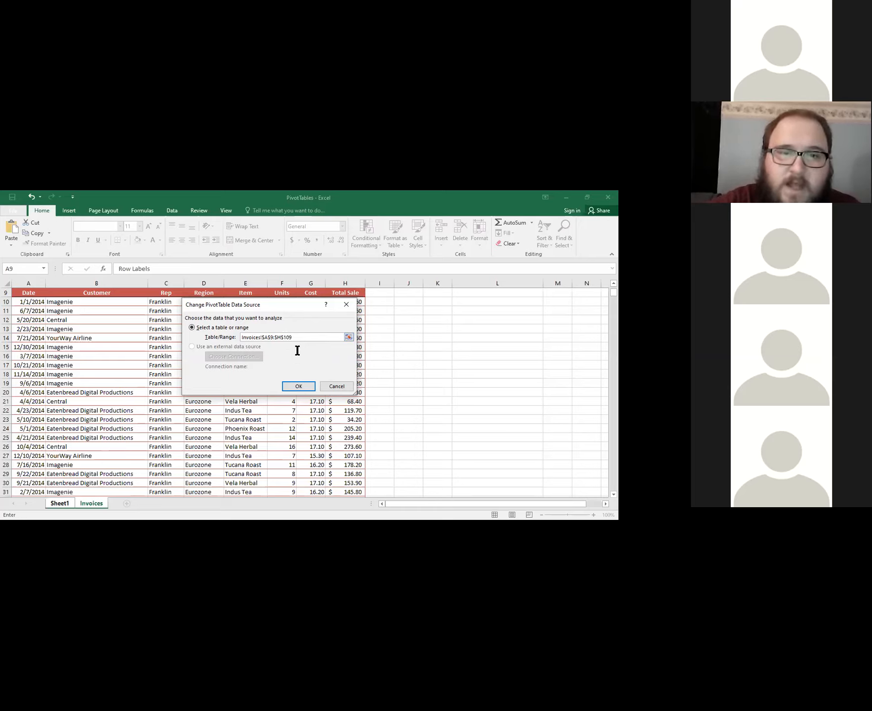
left_click(307, 384)
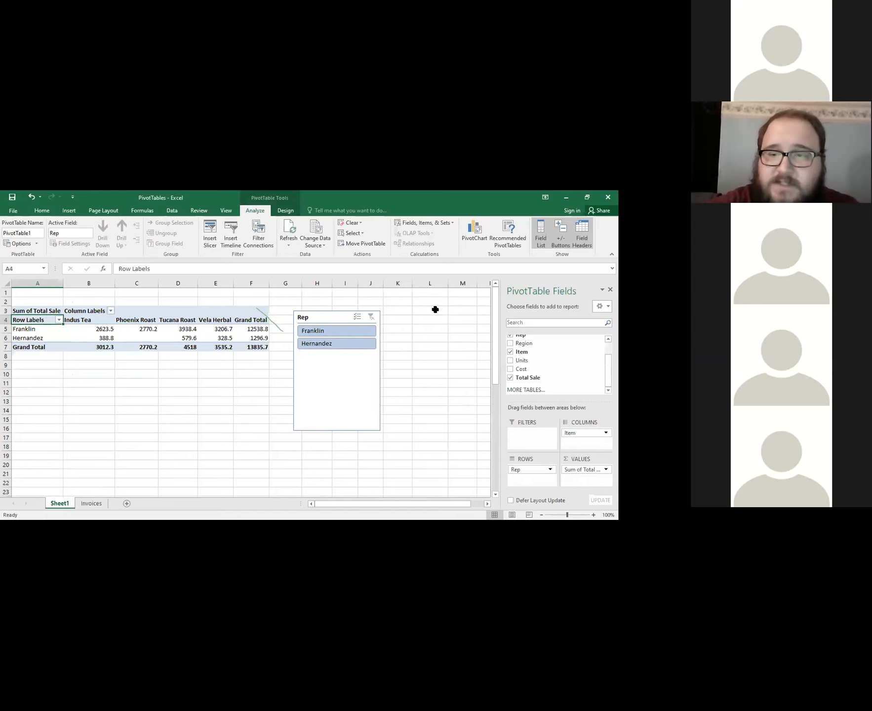
left_click(595, 438)
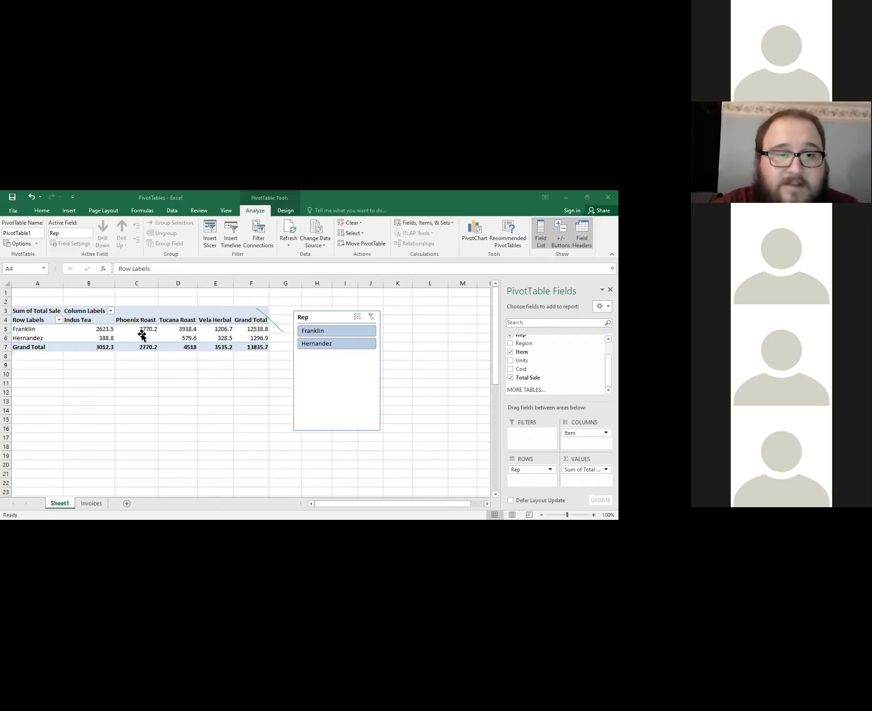
Change the PivotTable's data source to the range Invoices!$A$9:$H$1007.
left_click(143, 335)
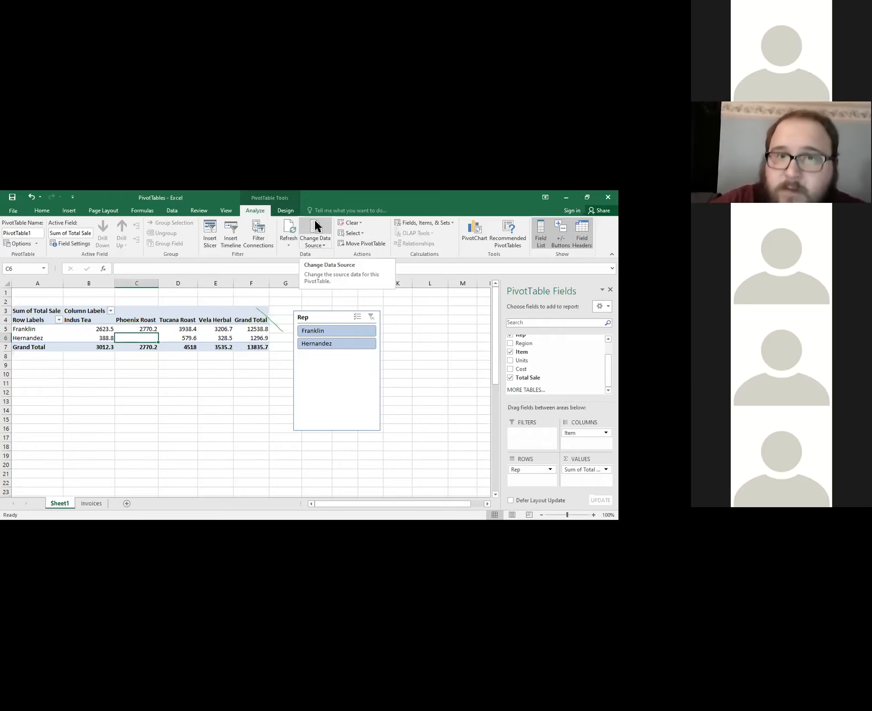
left_click(315, 223)
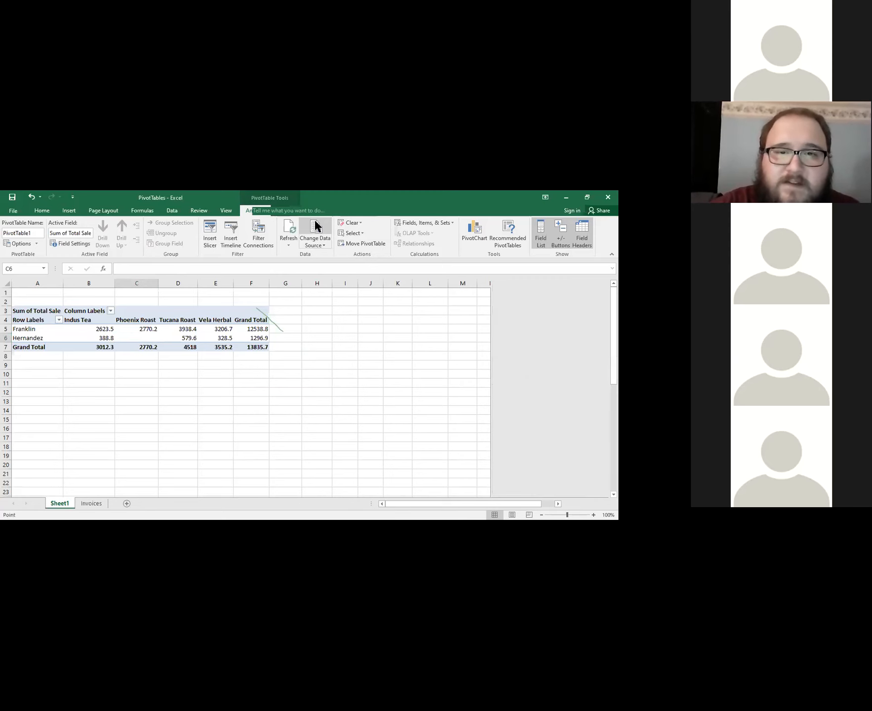
left_click(302, 337)
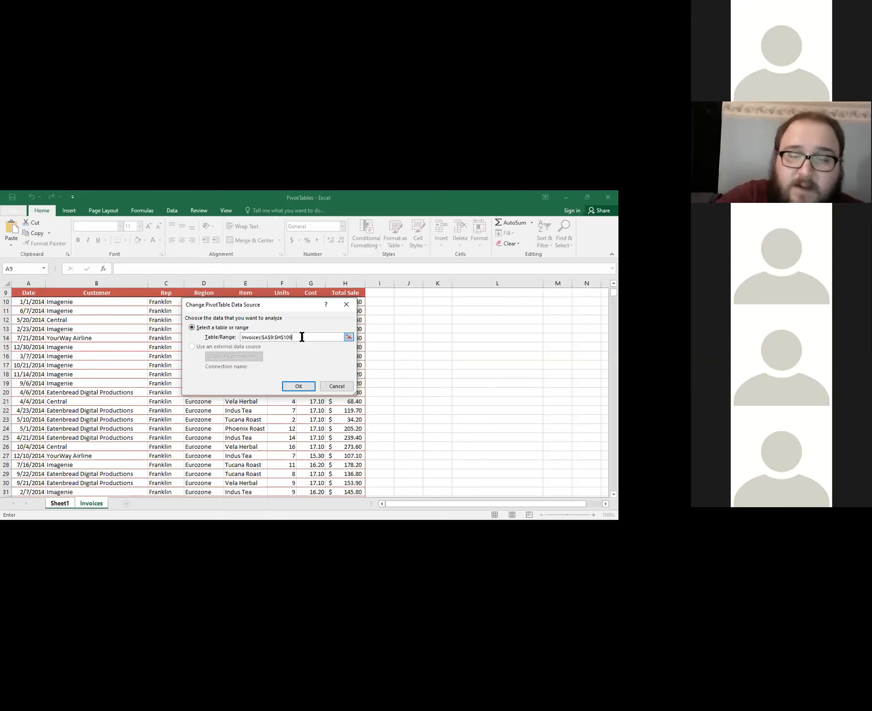
key("BackSpace")
type("07")
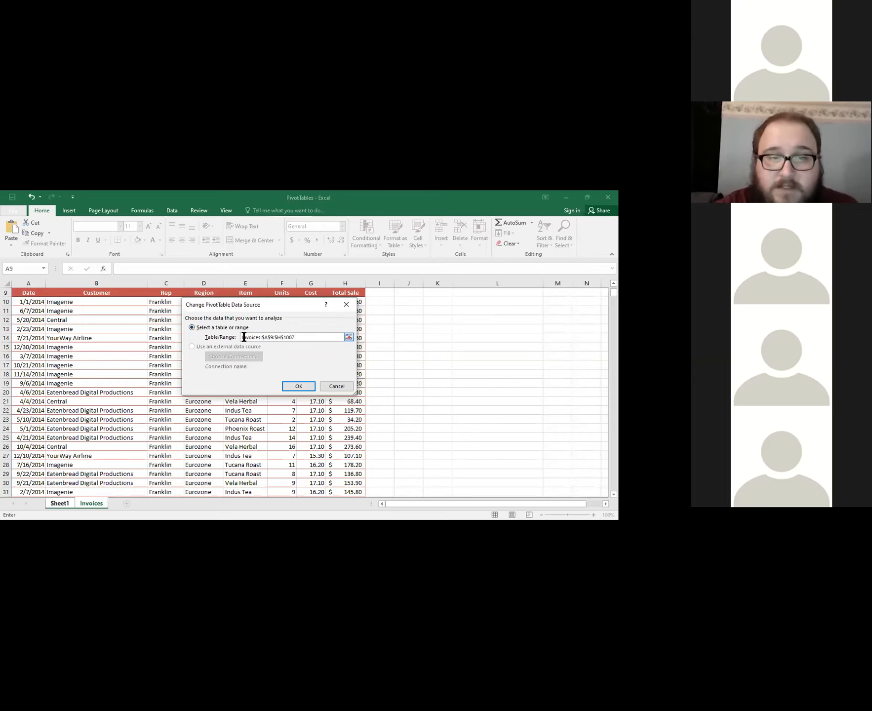
left_click_drag(243, 337, 263, 339)
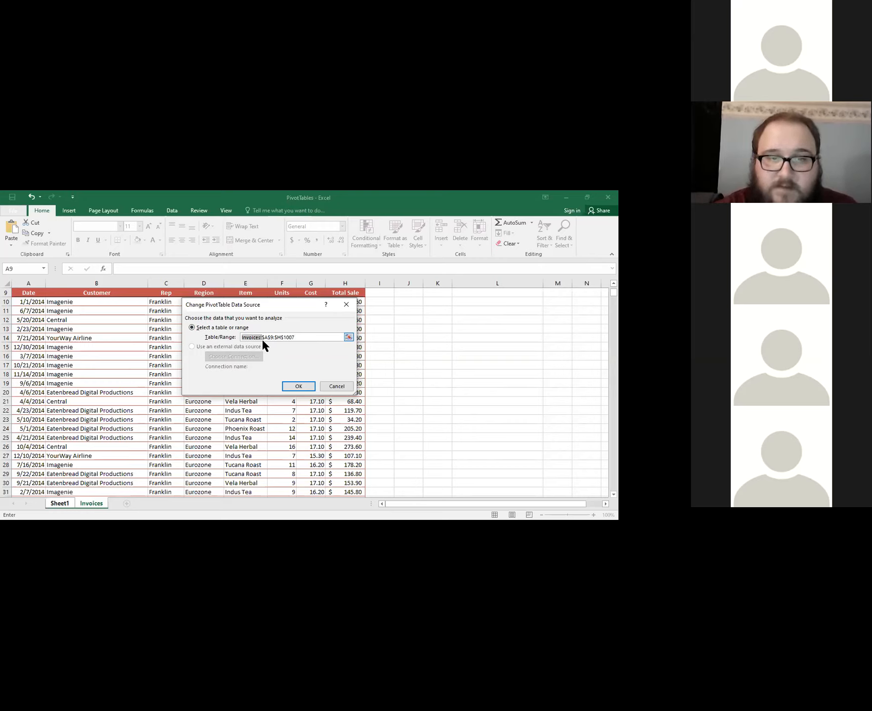
left_click(262, 338)
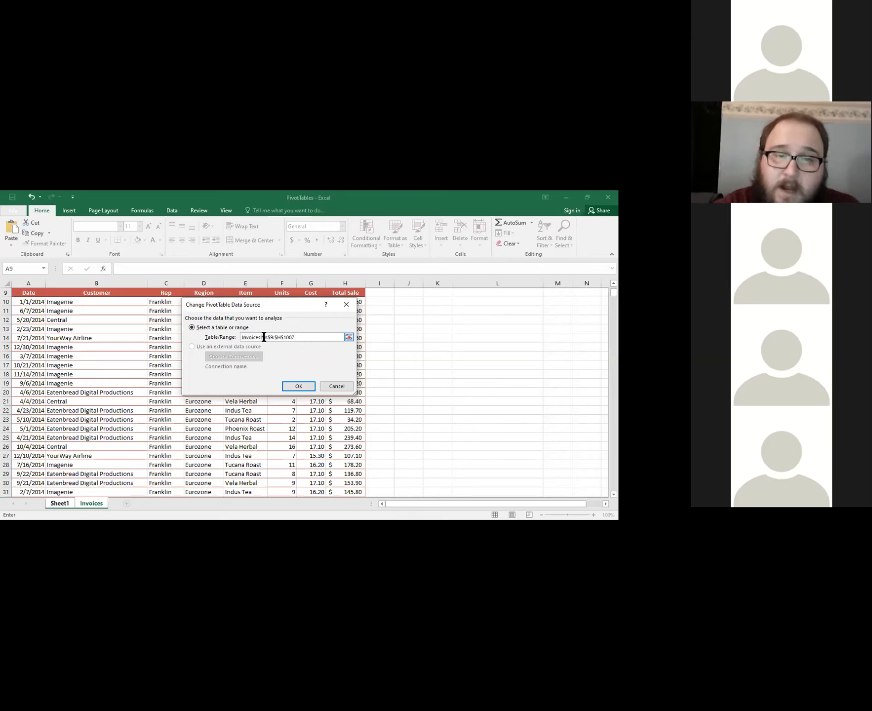
left_click_drag(261, 337, 275, 337)
left_click(307, 336)
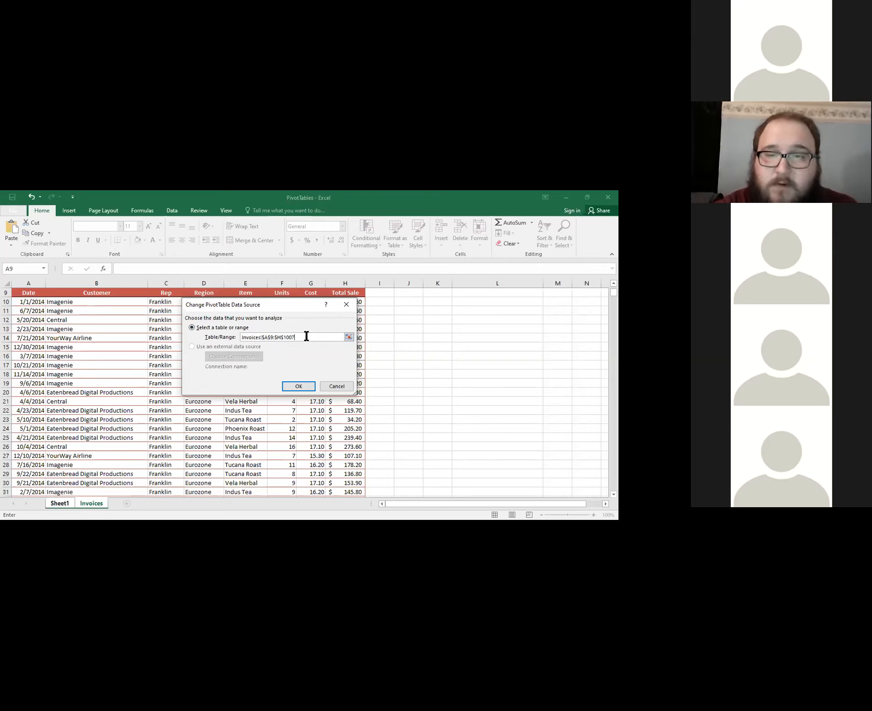
left_click(305, 382)
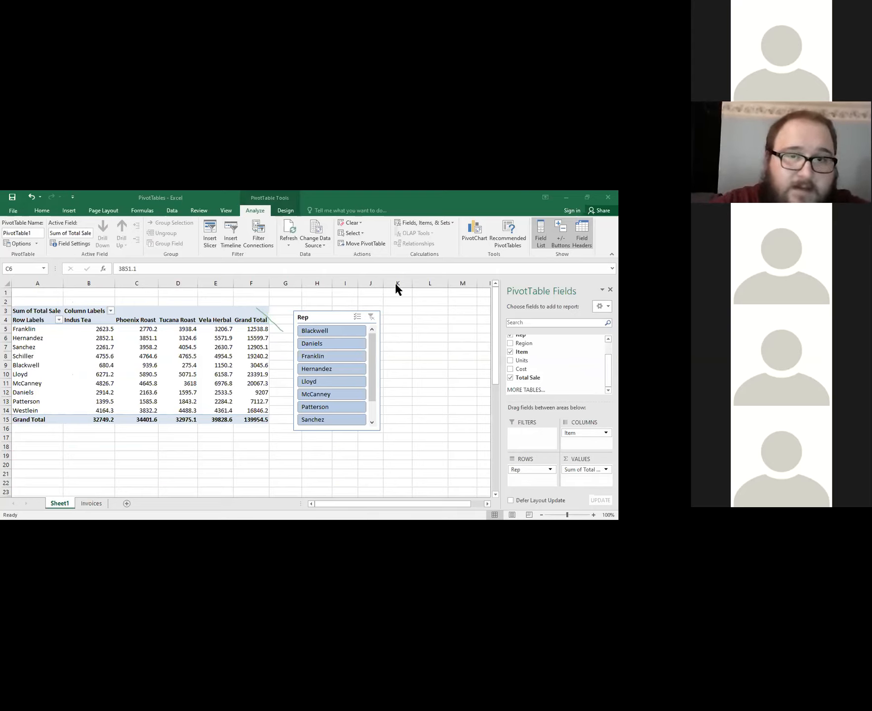
left_click(91, 503)
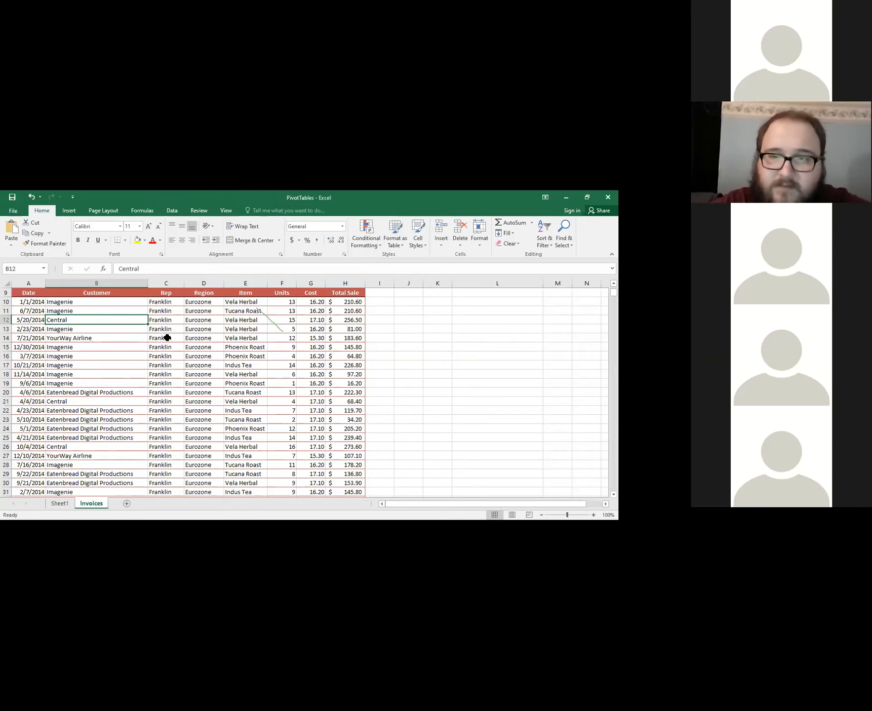
left_click(60, 503)
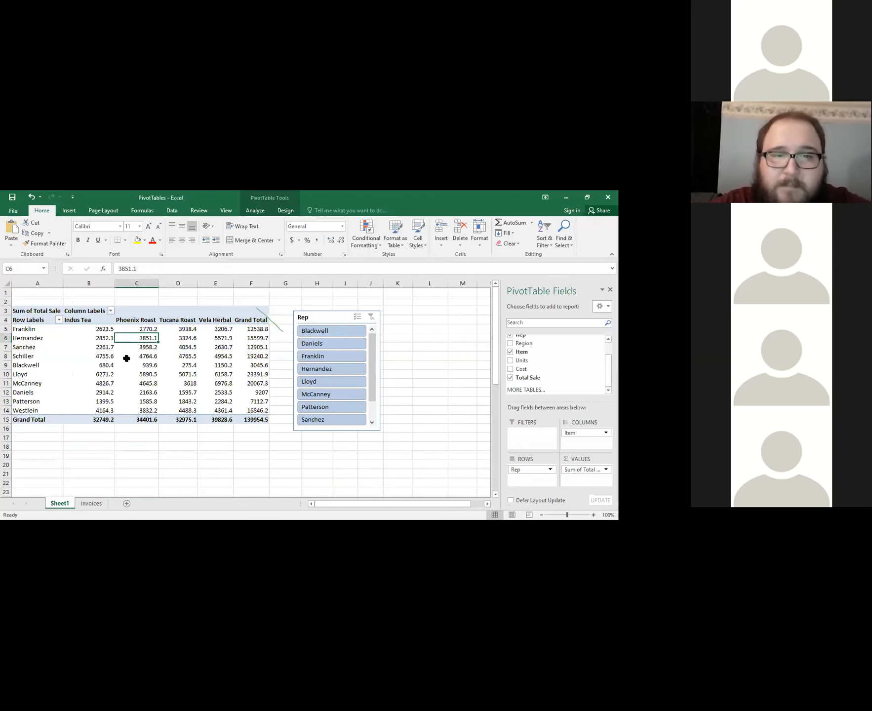
mouse_move(127, 359)
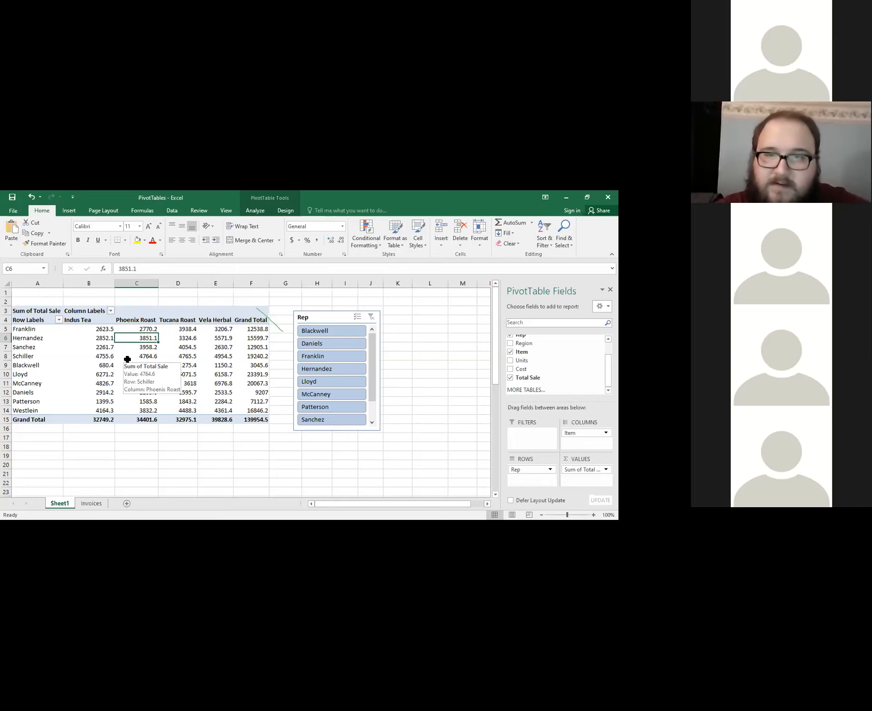
Reposition the Rep slicer beside the PivotTable, leaving about one empty column between them, and reselect a PivotTable value cell.
left_click_drag(339, 319, 317, 313)
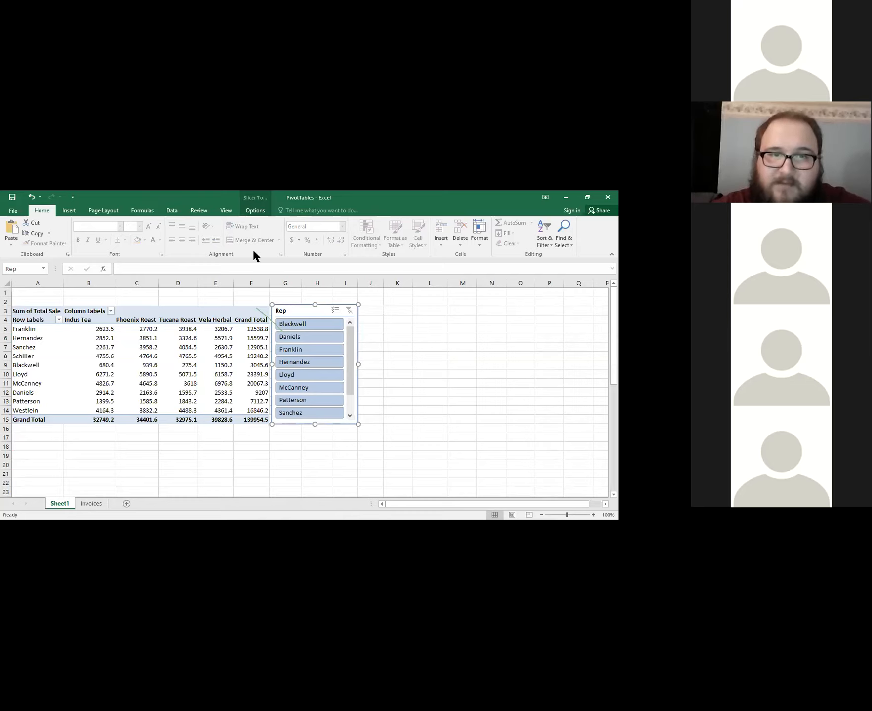
left_click(121, 354)
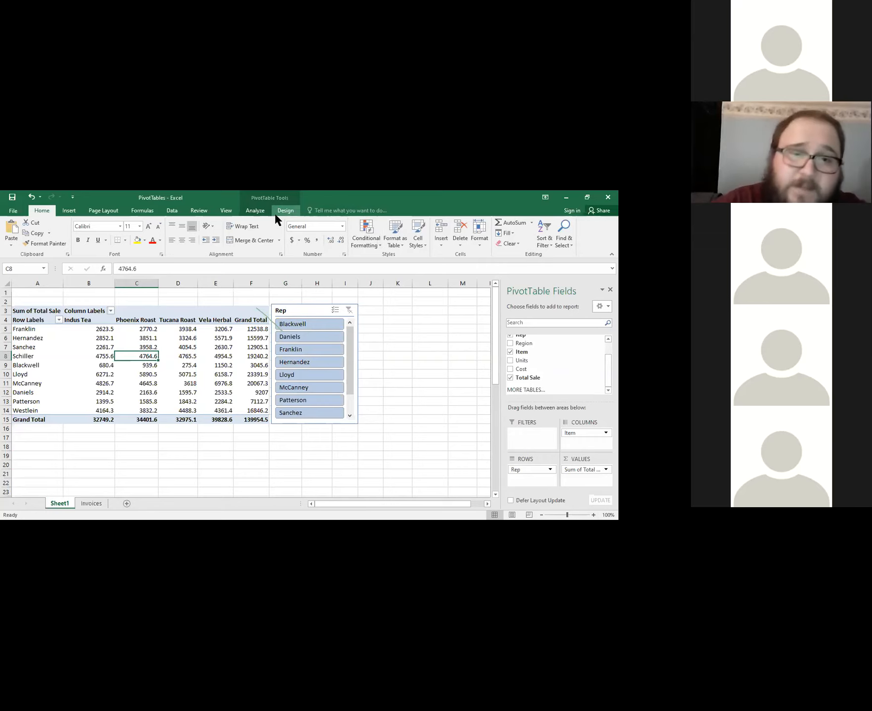
left_click(254, 211)
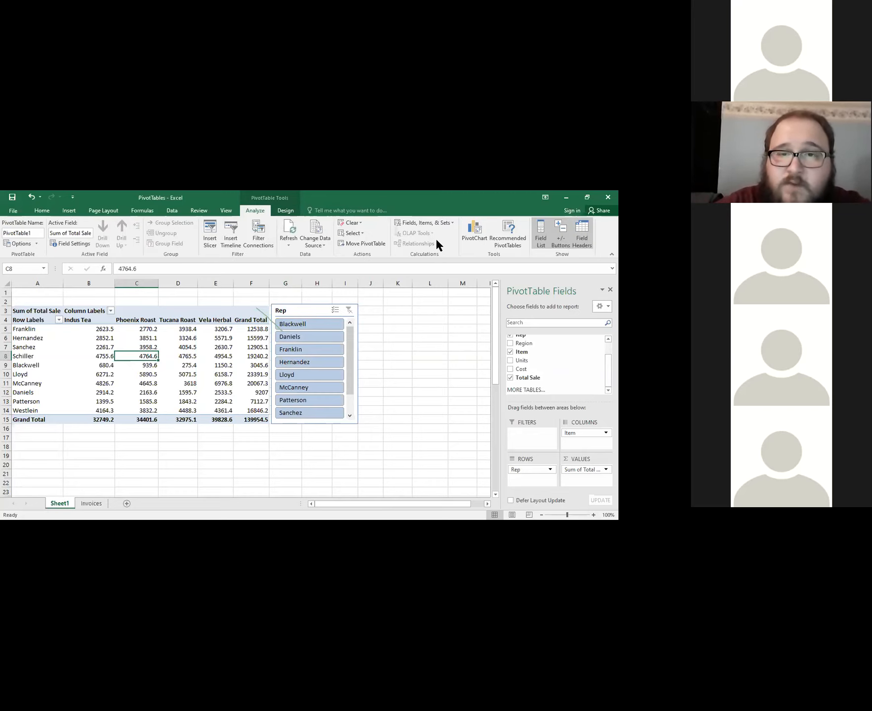
left_click(305, 309)
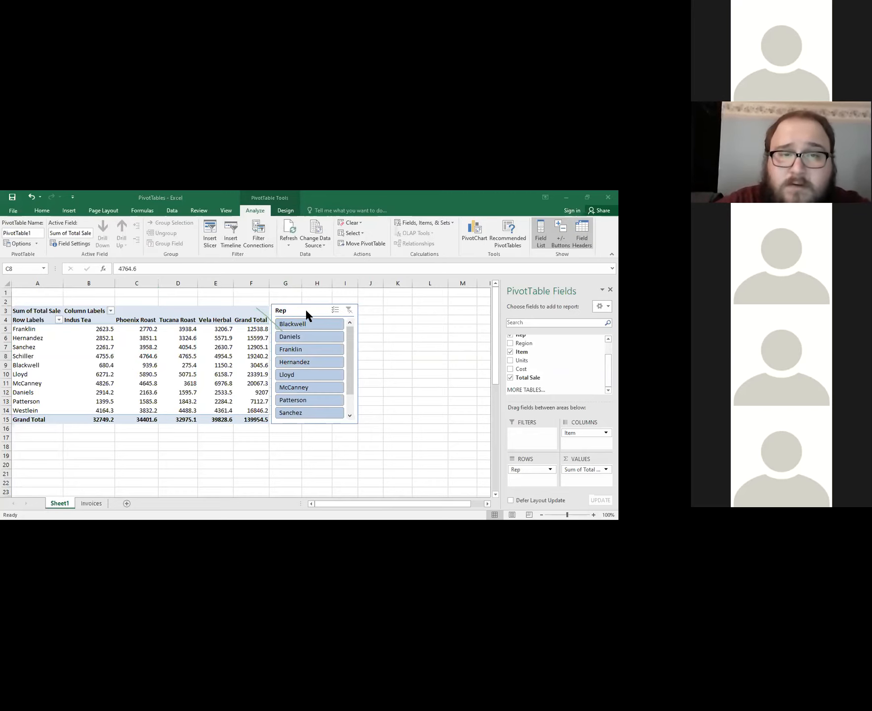
left_click(291, 210)
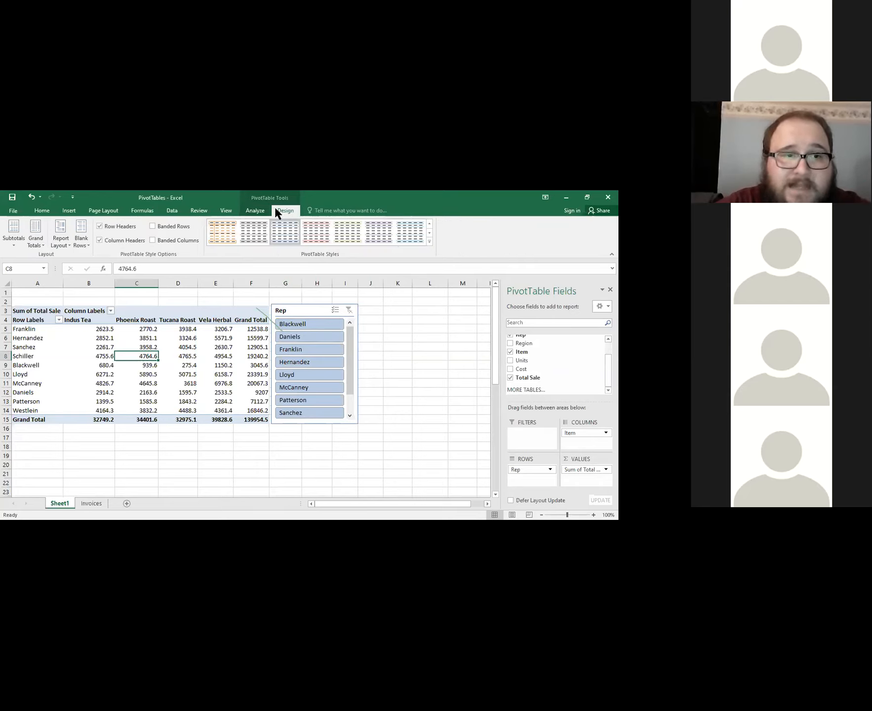
left_click_drag(317, 313, 337, 318)
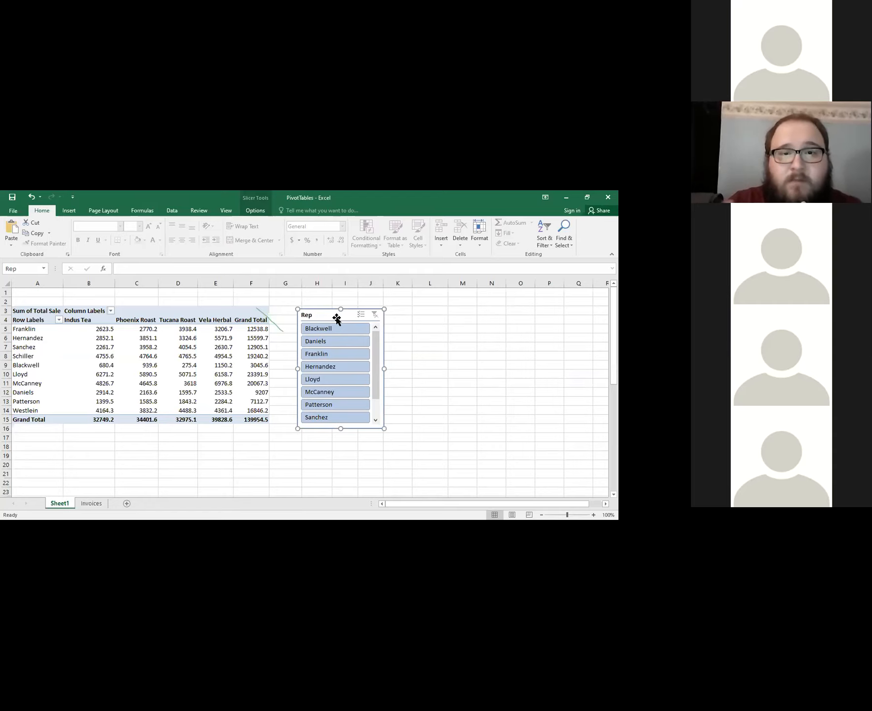
left_click(206, 344)
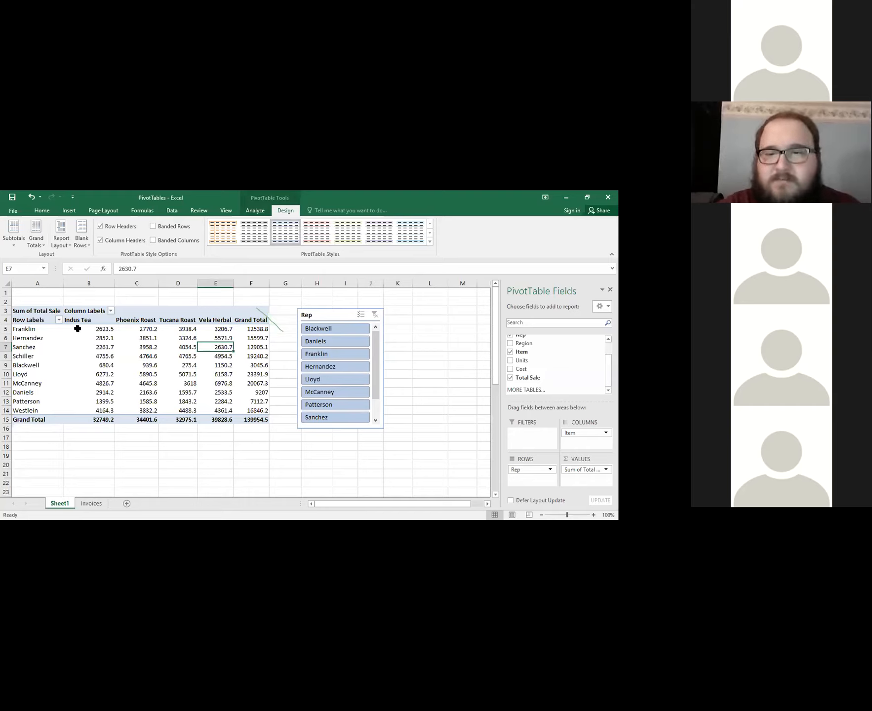
Compare the raw rows on the Invoices sheet with the PivotTable summary on Sheet1.
mouse_move(78, 328)
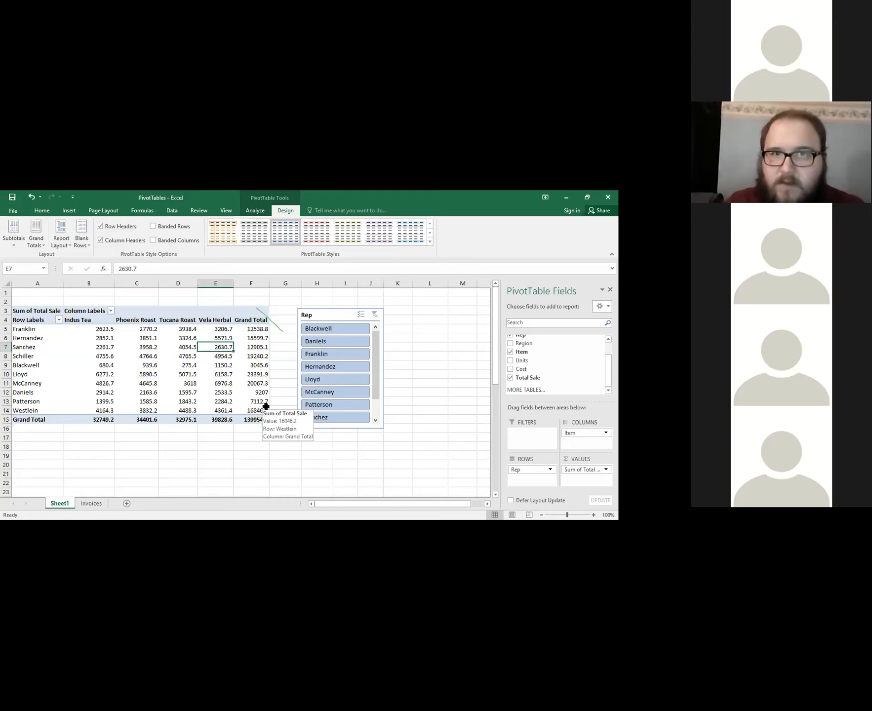
left_click(97, 505)
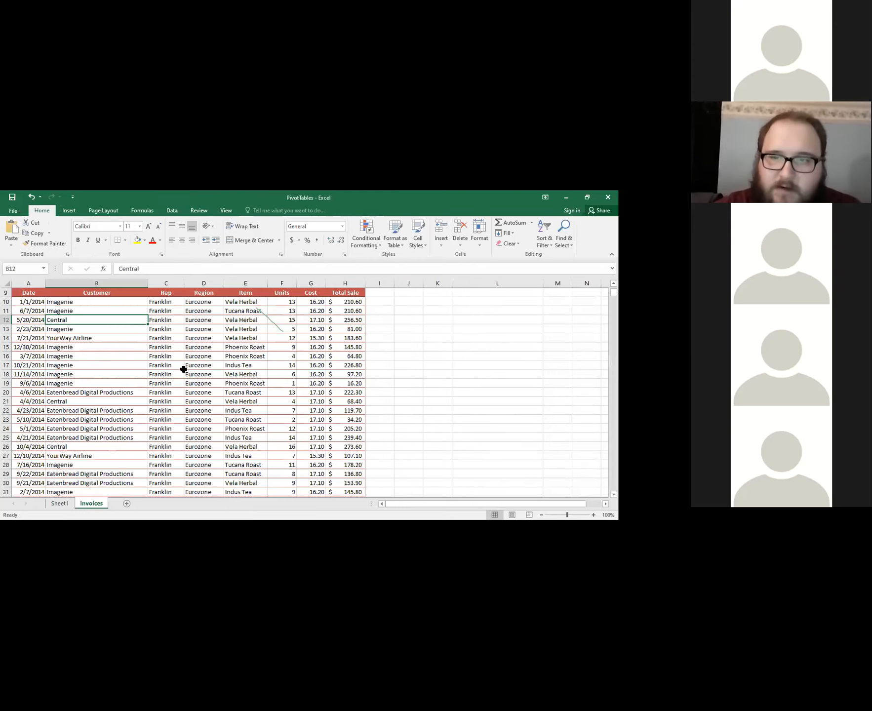
left_click(68, 504)
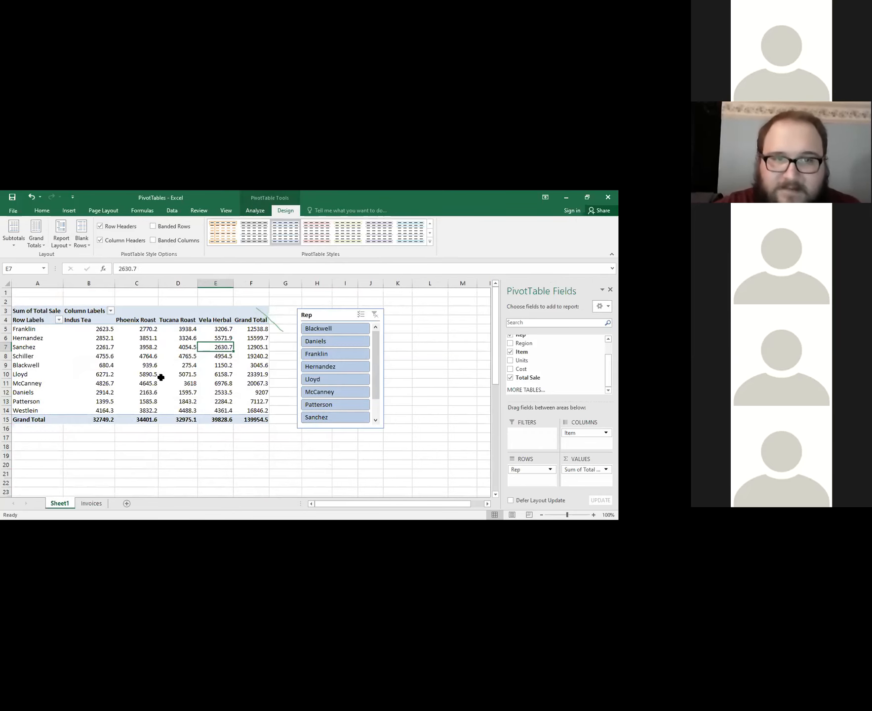
left_click(92, 503)
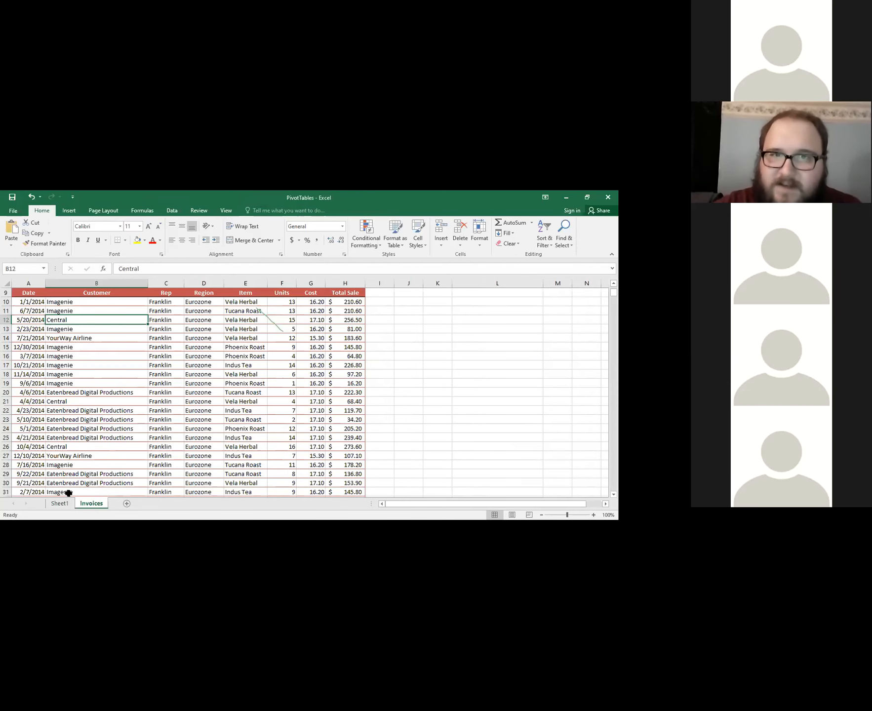
left_click(60, 502)
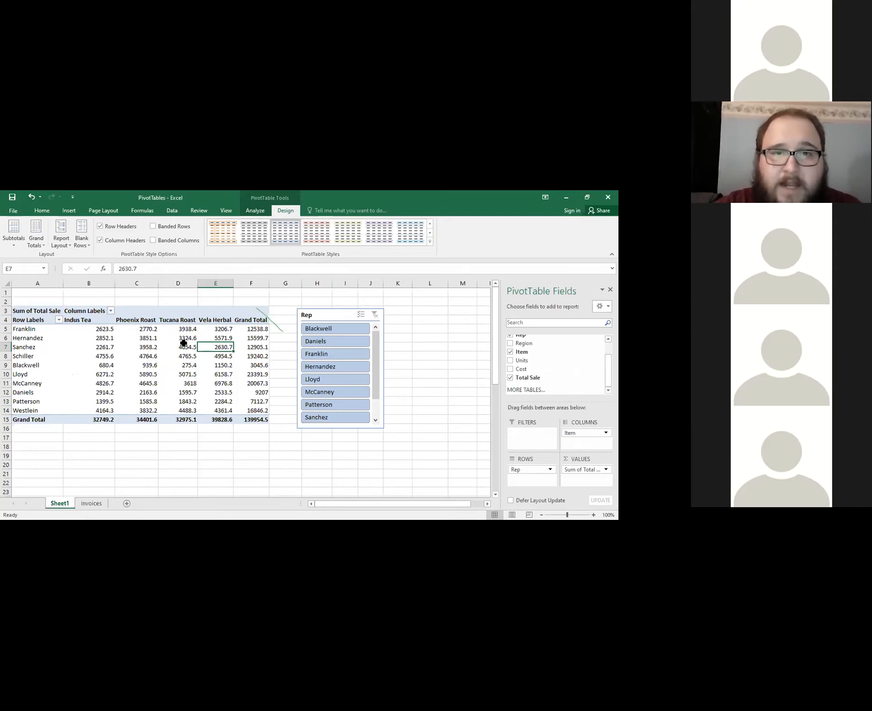
mouse_move(184, 342)
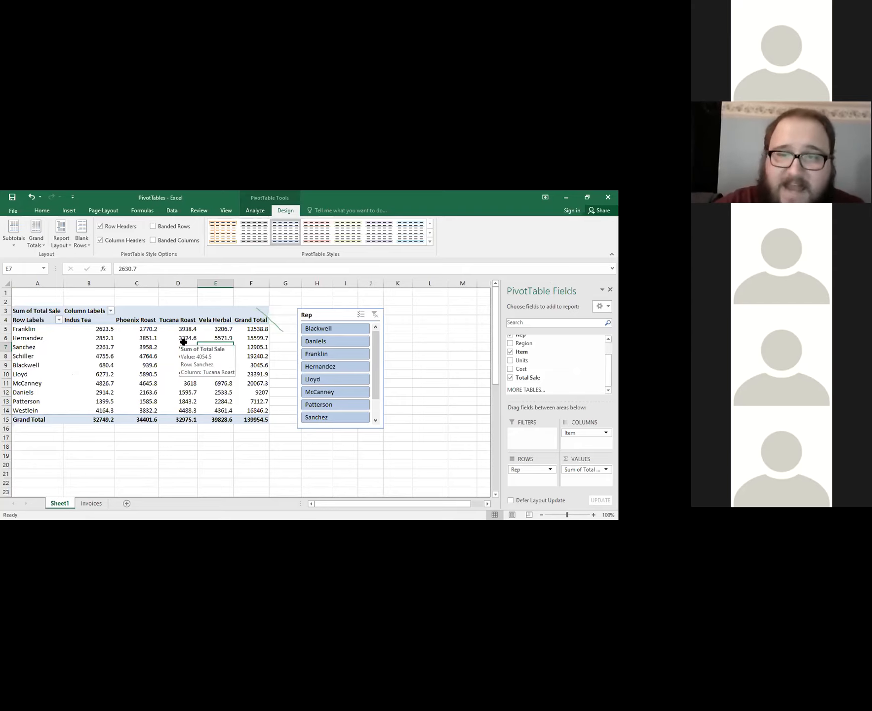
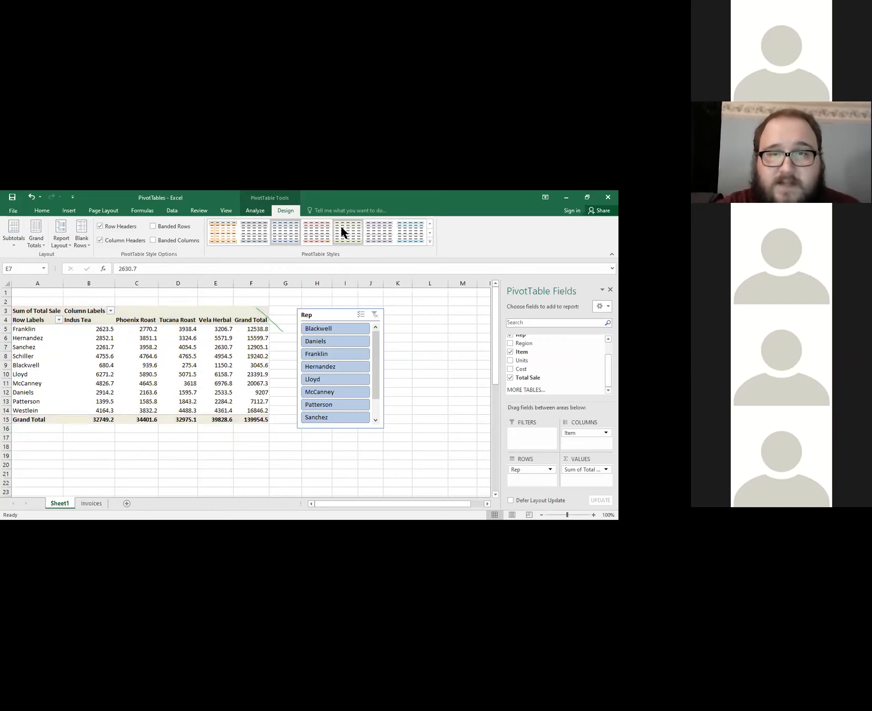
Preview light, medium and dark PivotTable styles on the sales summary.
left_click(432, 232)
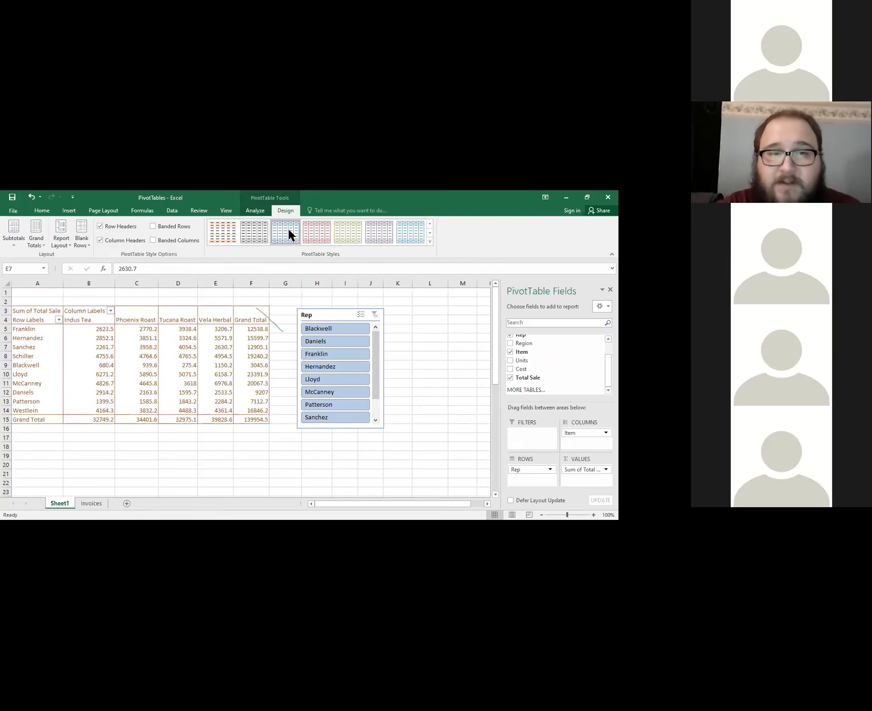
left_click(247, 231)
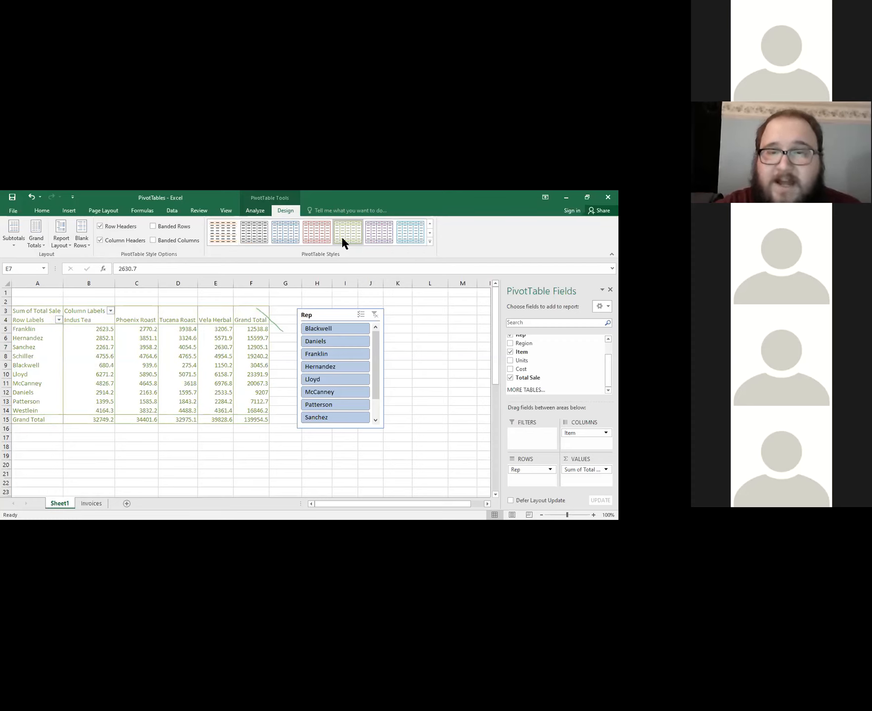
left_click(429, 233)
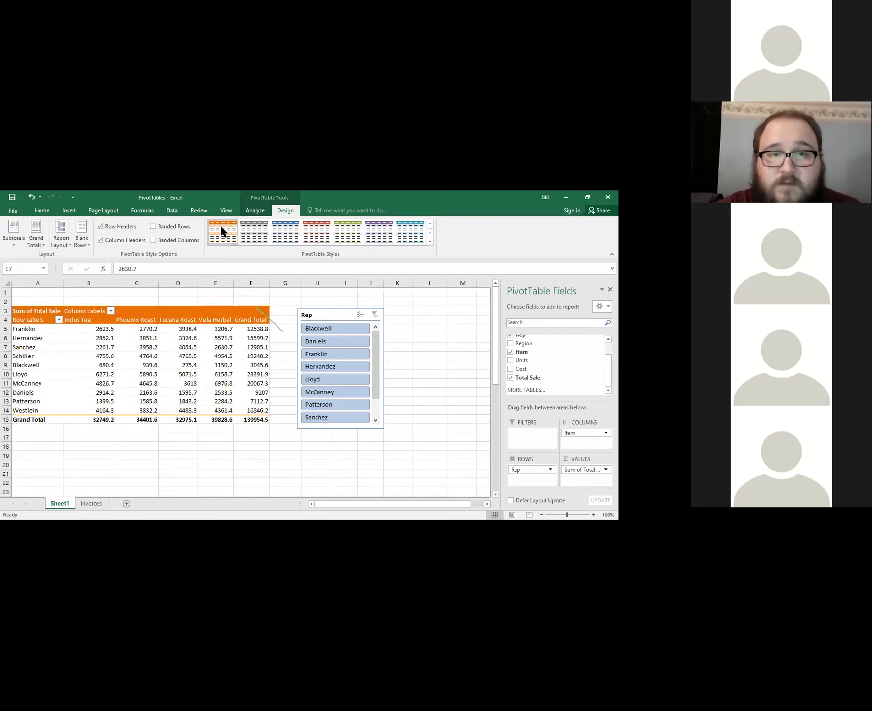
left_click(430, 232)
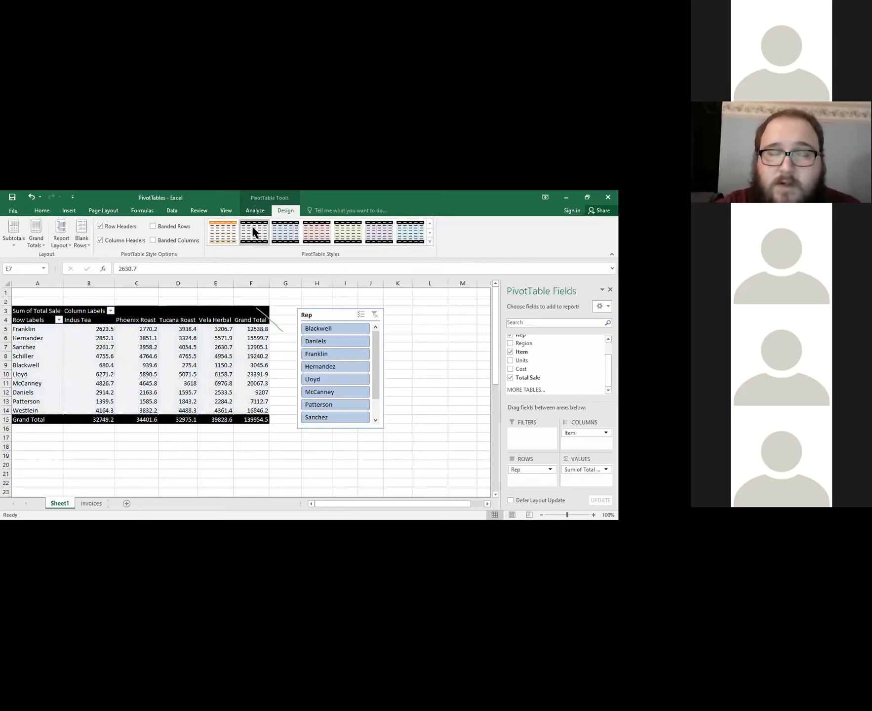
left_click(430, 232)
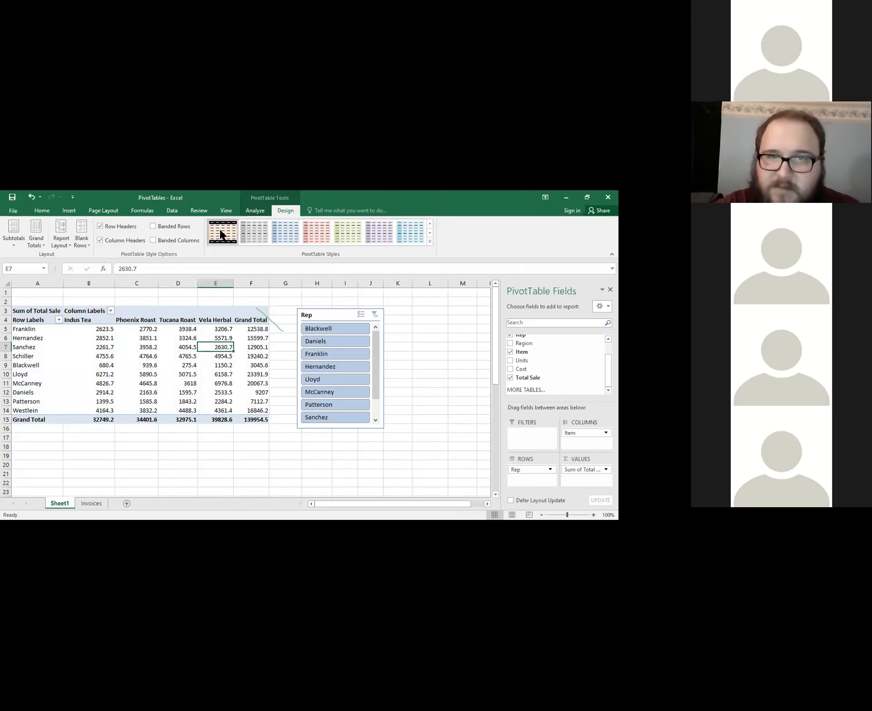
left_click(430, 223)
left_click(429, 223)
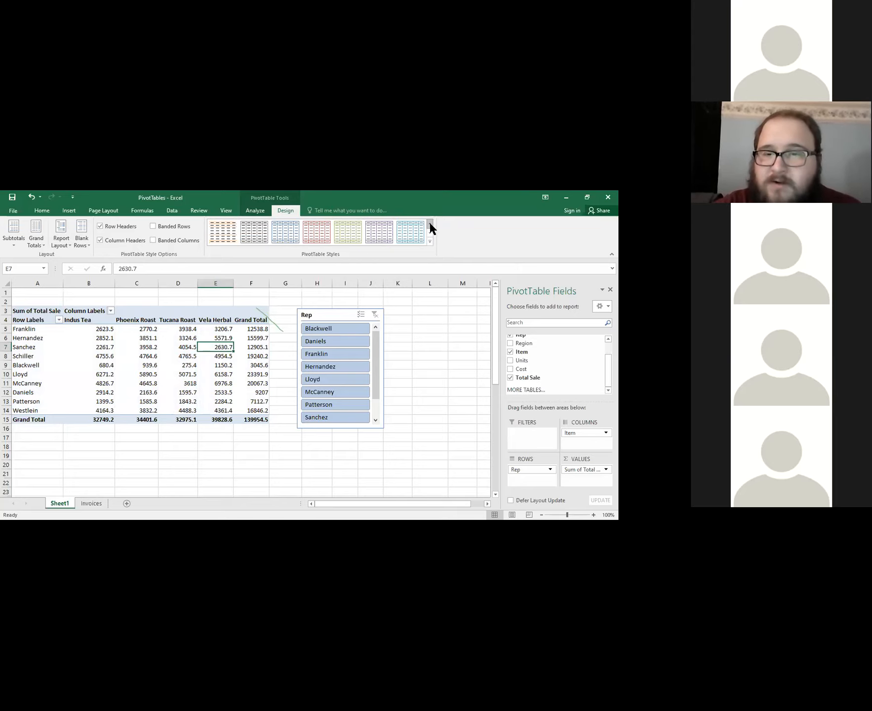
left_click(429, 223)
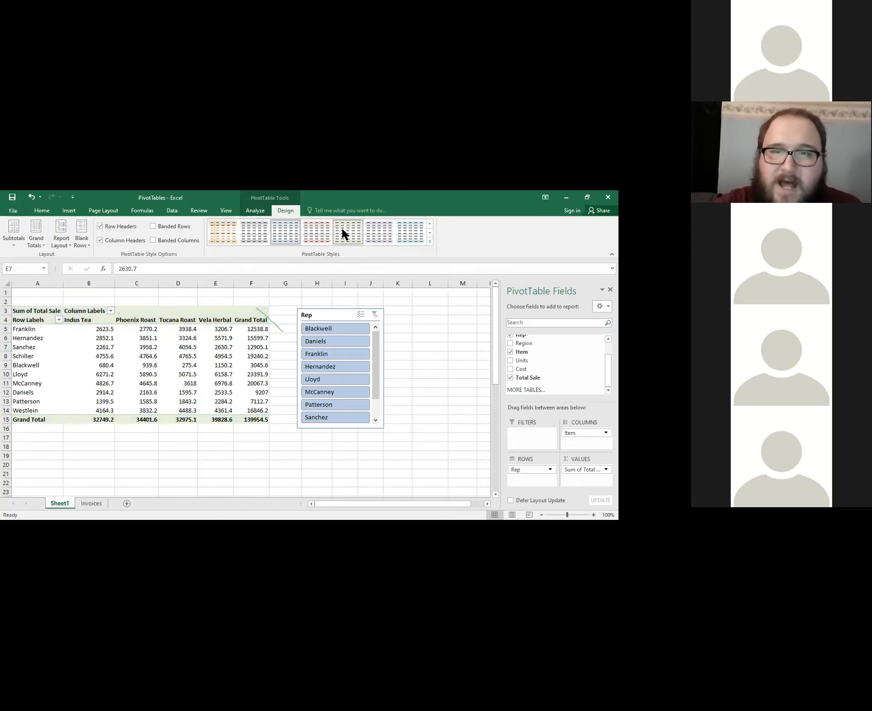
Apply the medium PivotTable style with the solid teal header row to the sales summary.
left_click(430, 232)
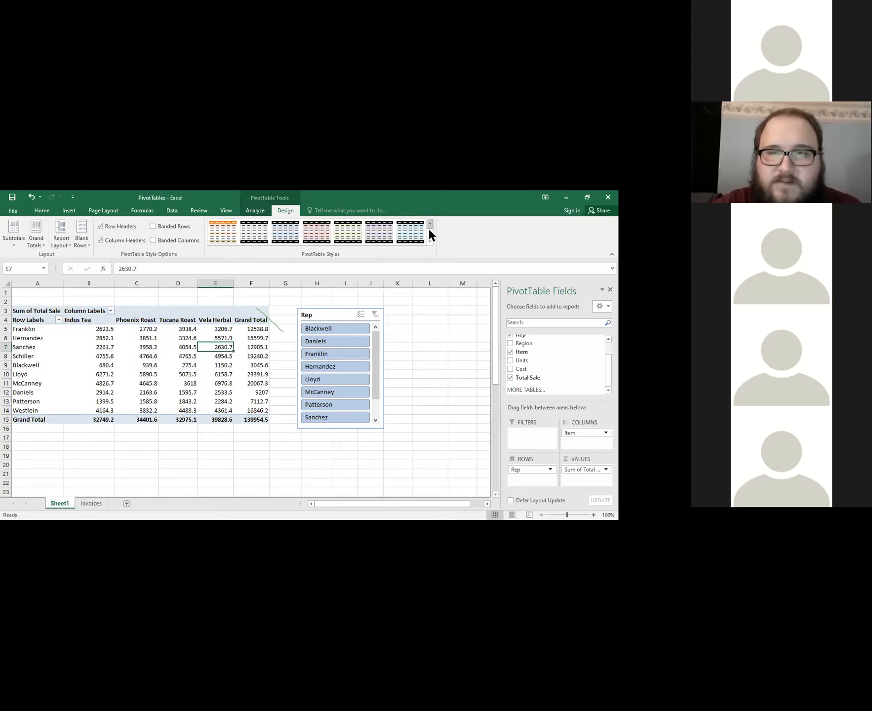
left_click(430, 224)
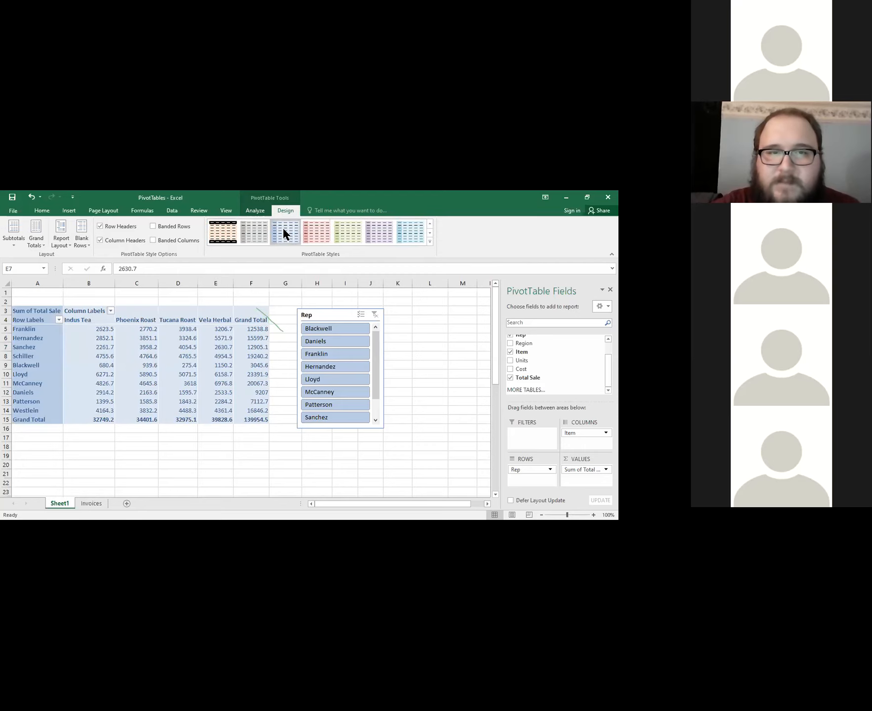
left_click(429, 224)
left_click(429, 224)
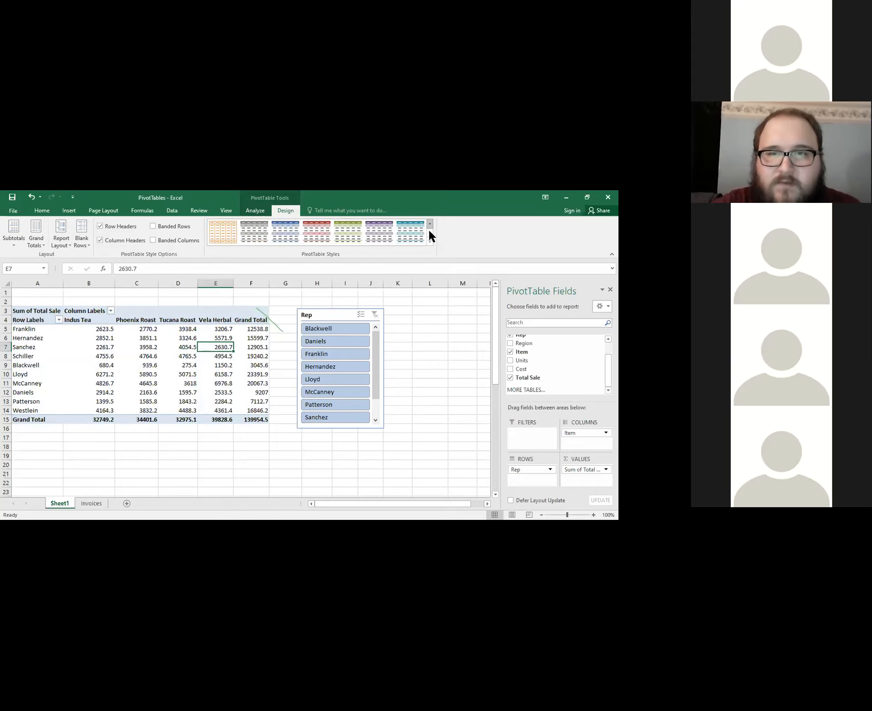
left_click(430, 232)
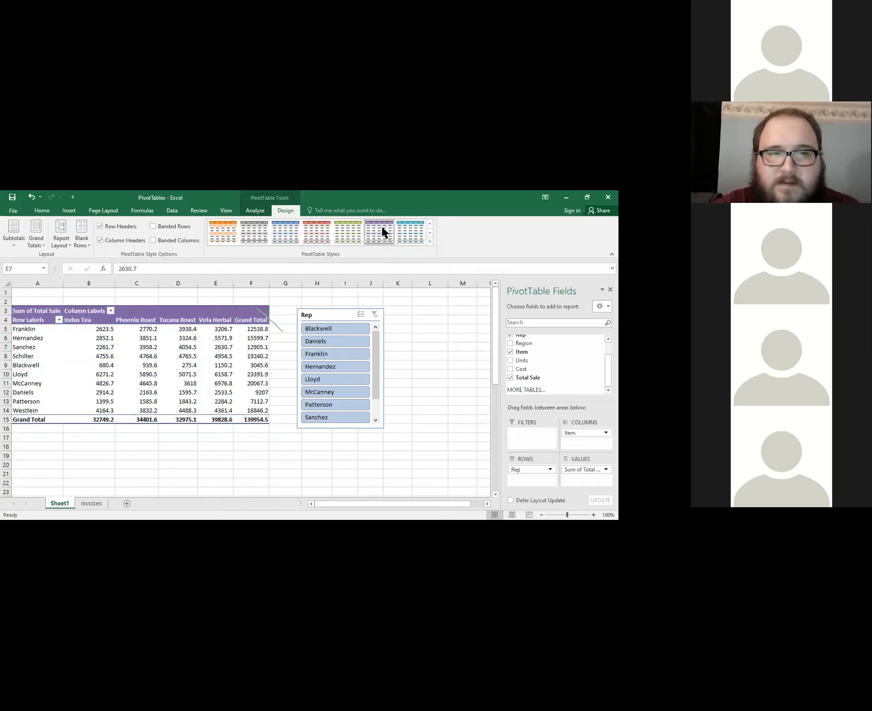
left_click(411, 231)
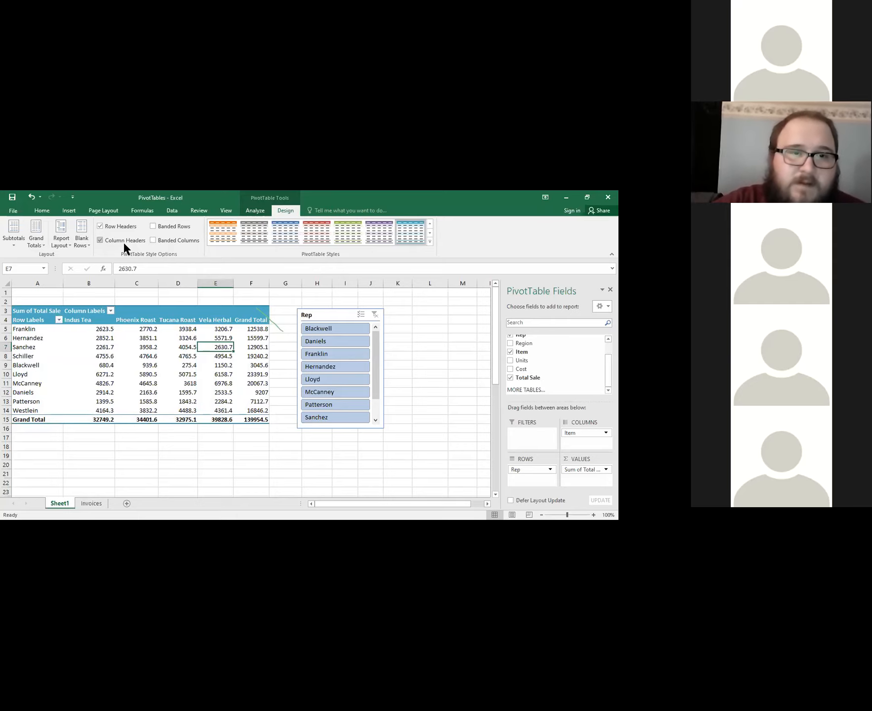
Toggle the PivotTable's Row Headers and Column Headers style options off and back on to compare their effect.
left_click(101, 226)
left_click(100, 226)
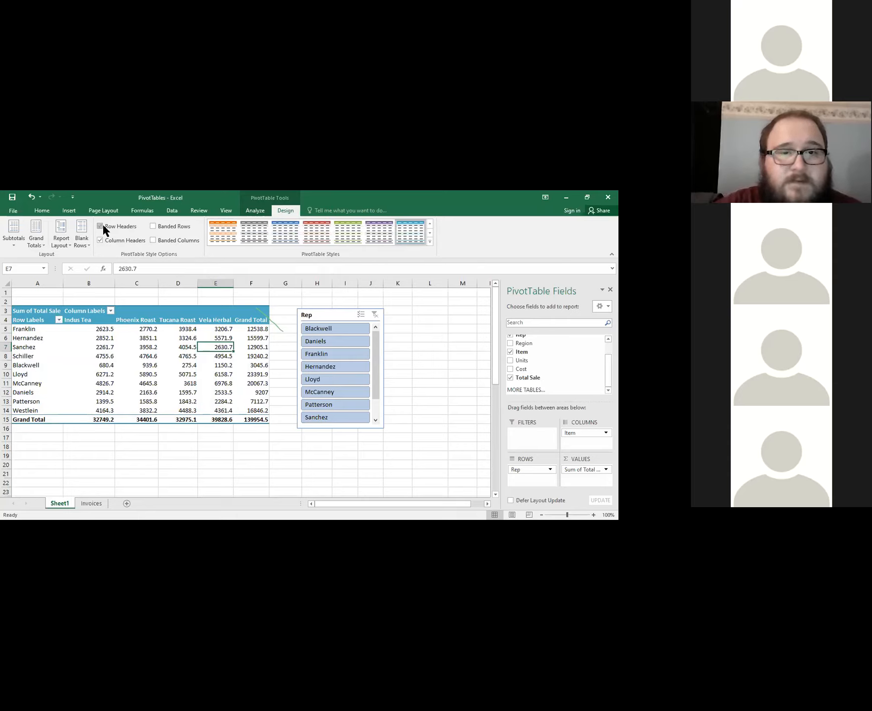
left_click(101, 226)
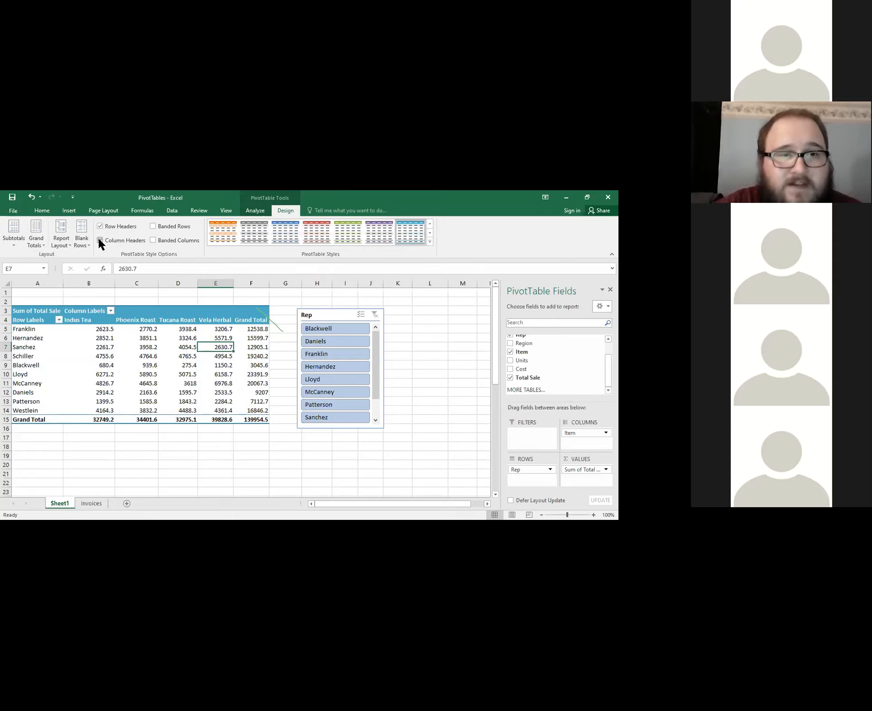
left_click(99, 239)
left_click(100, 239)
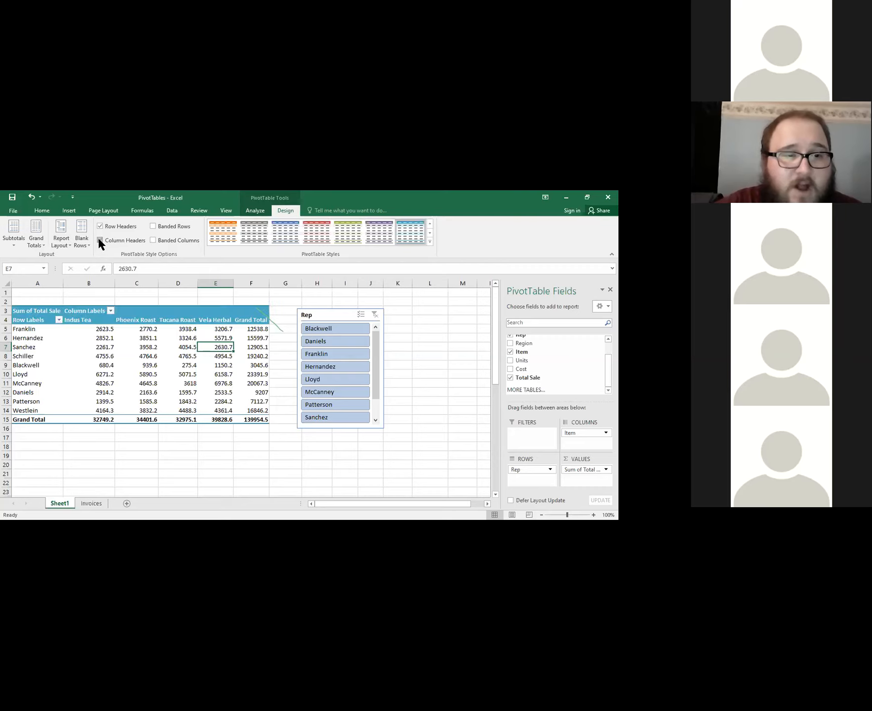
left_click(98, 239)
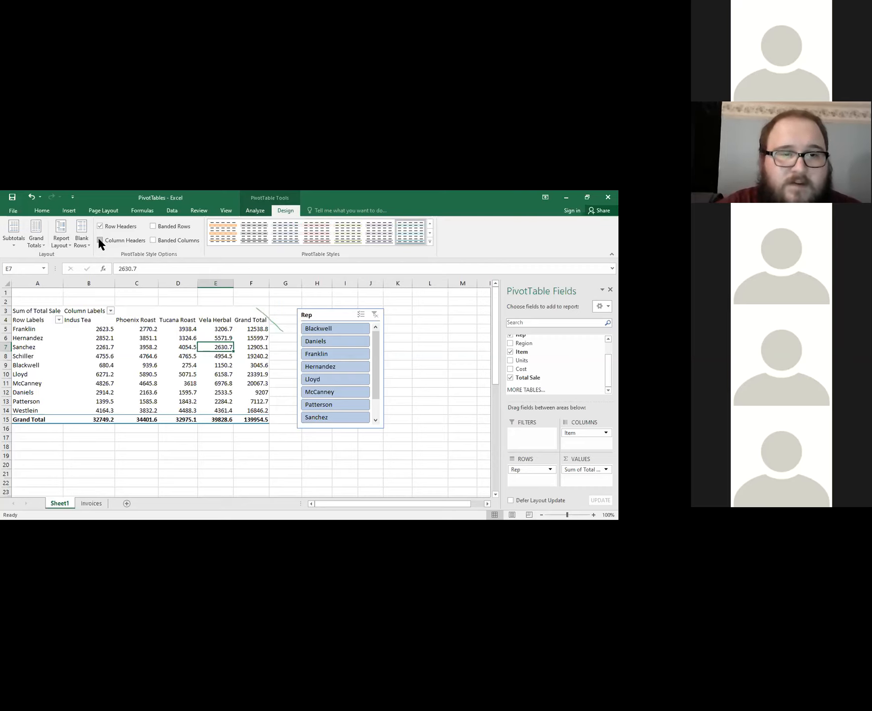
left_click(99, 238)
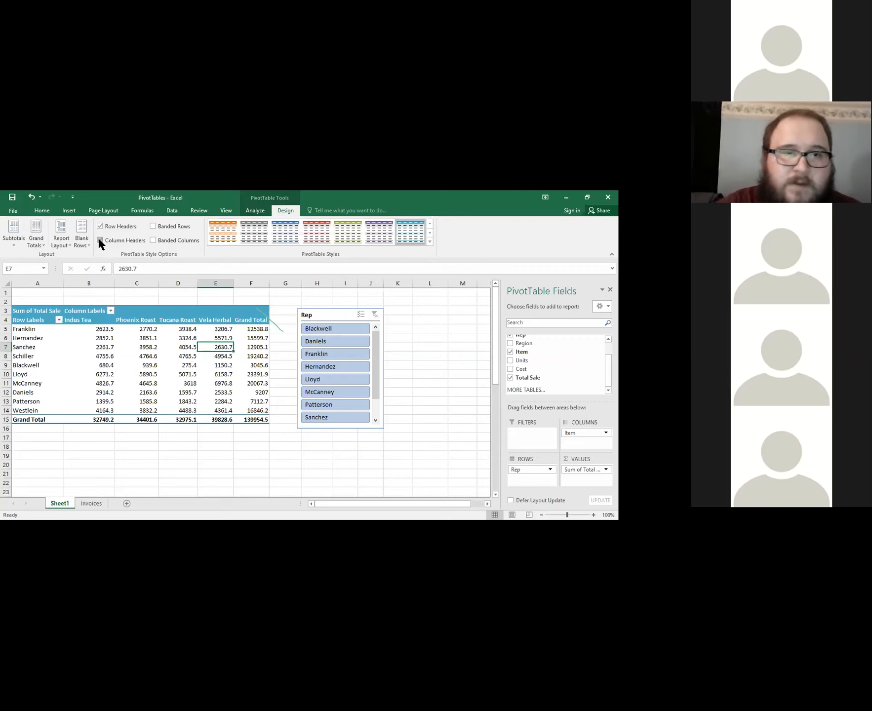
Try Banded Rows and Banded Columns on the PivotTable in different combinations, and turn both off again.
left_click(153, 225)
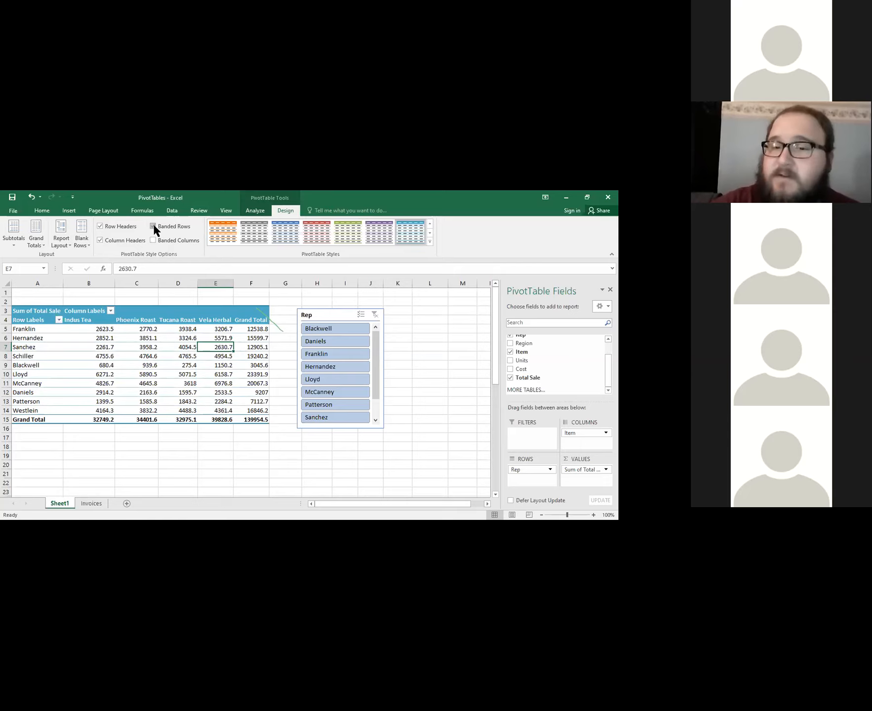
left_click(153, 240)
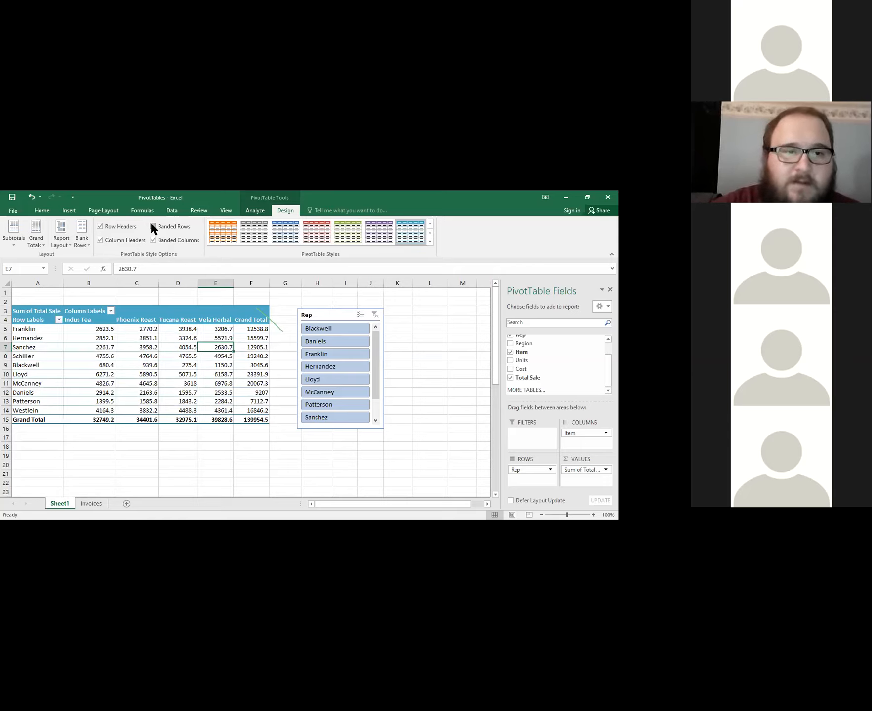
left_click(152, 225)
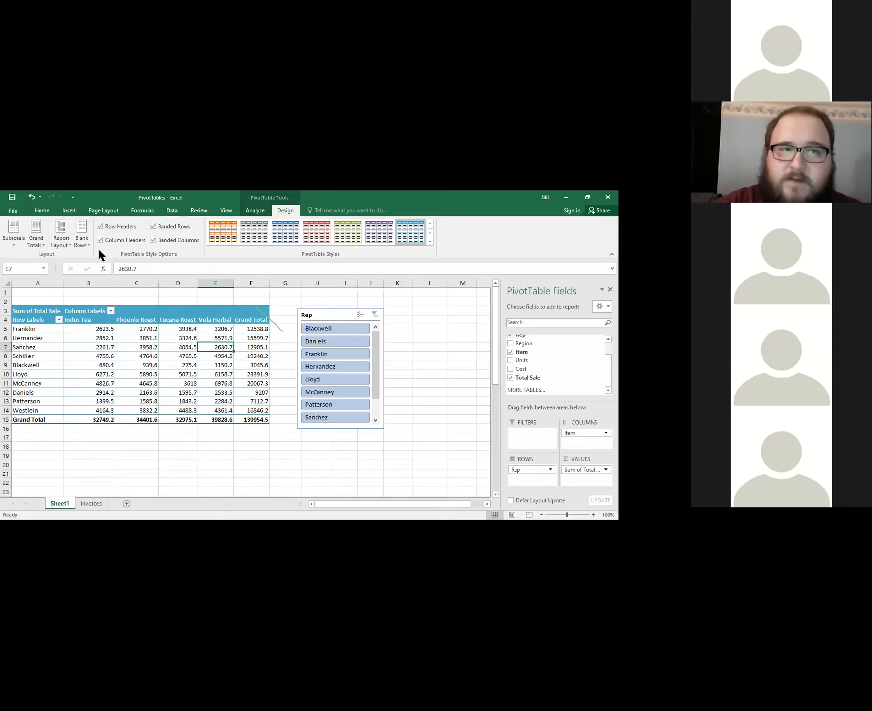
left_click(192, 240)
left_click(176, 227)
left_click(175, 239)
left_click(174, 227)
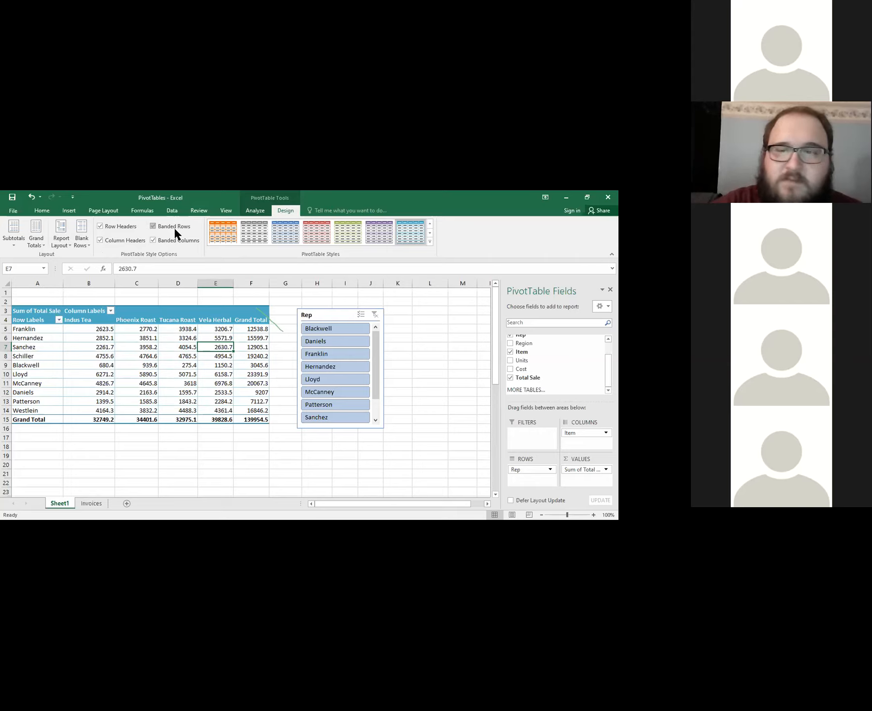
left_click(171, 227)
left_click(149, 238)
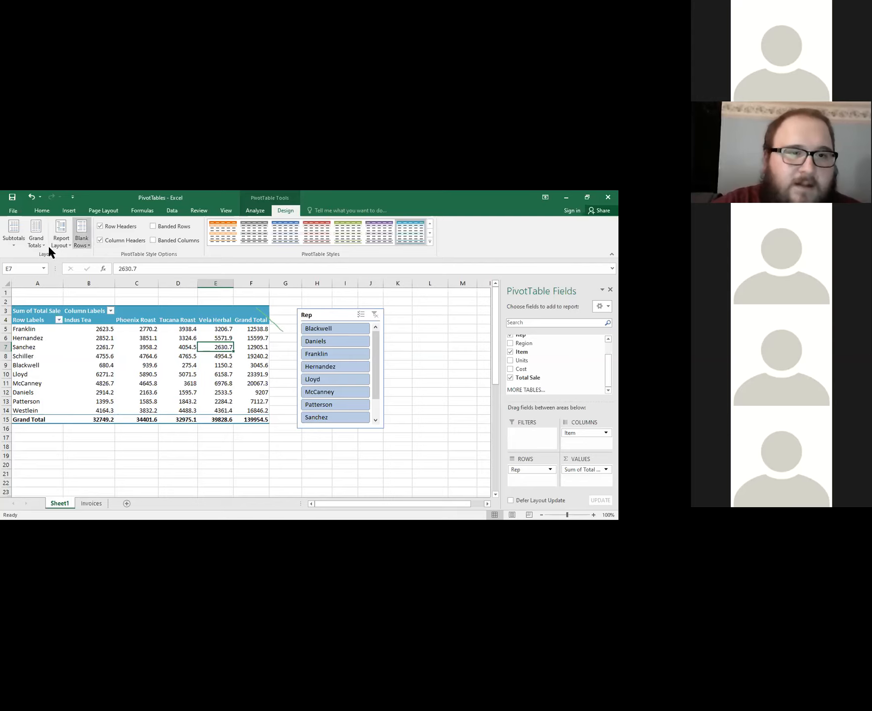
Try the outline and tabular report layouts on the PivotTable.
left_click(62, 247)
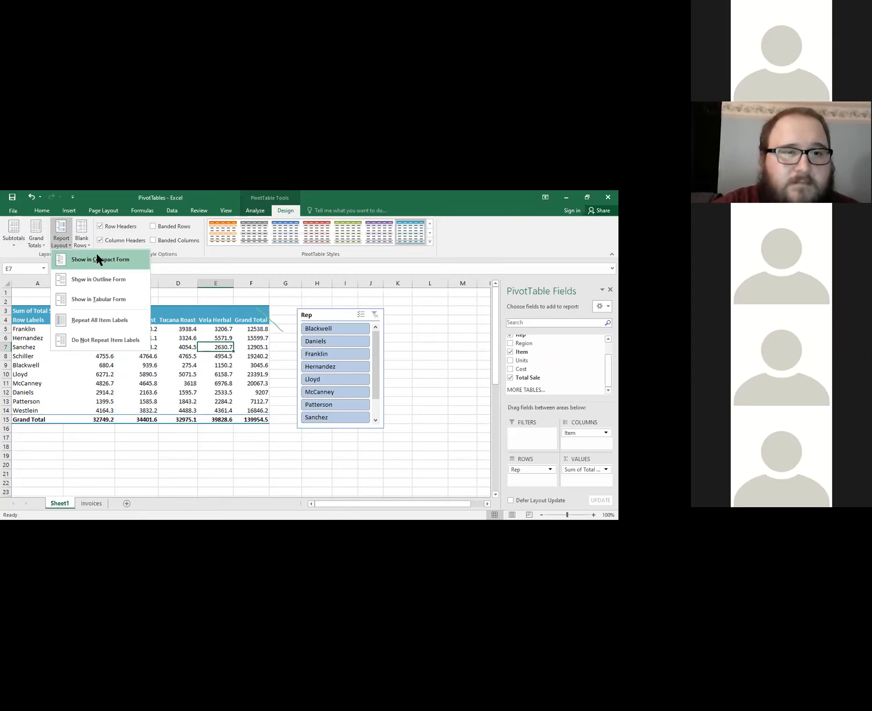
left_click(87, 281)
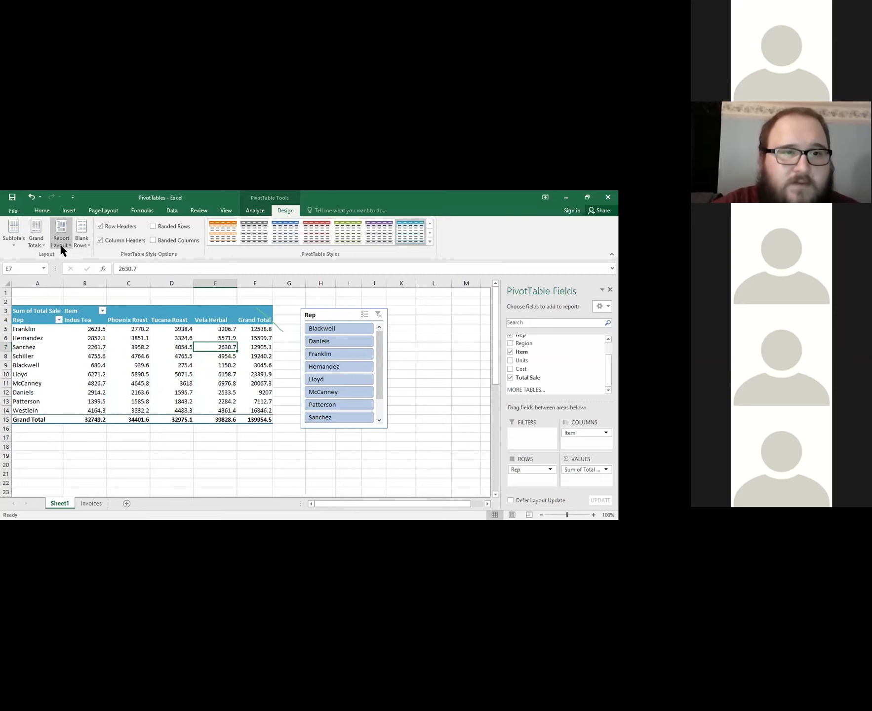
left_click(60, 244)
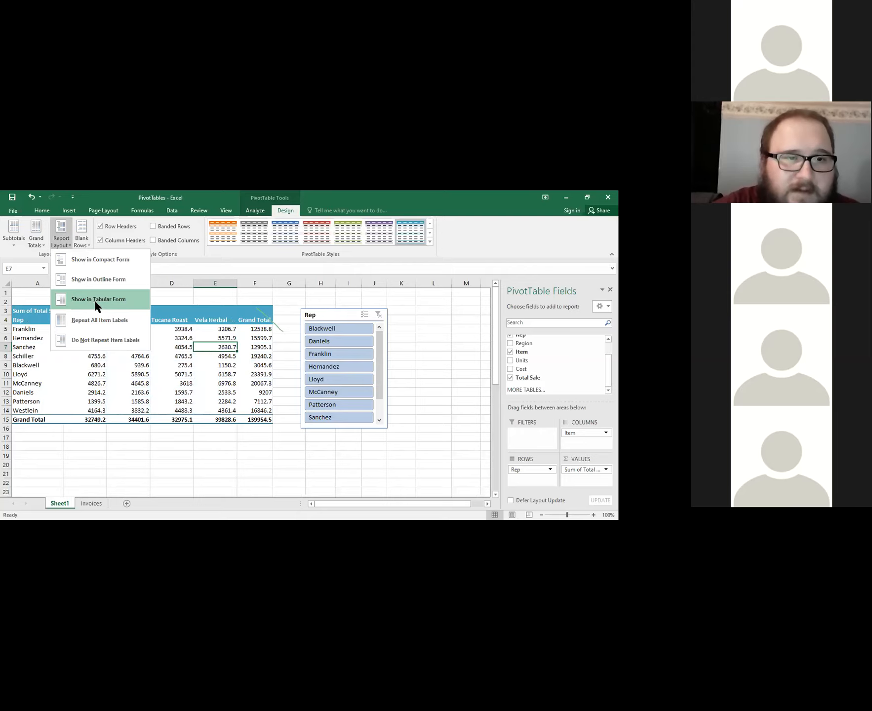
left_click(63, 244)
left_click(64, 246)
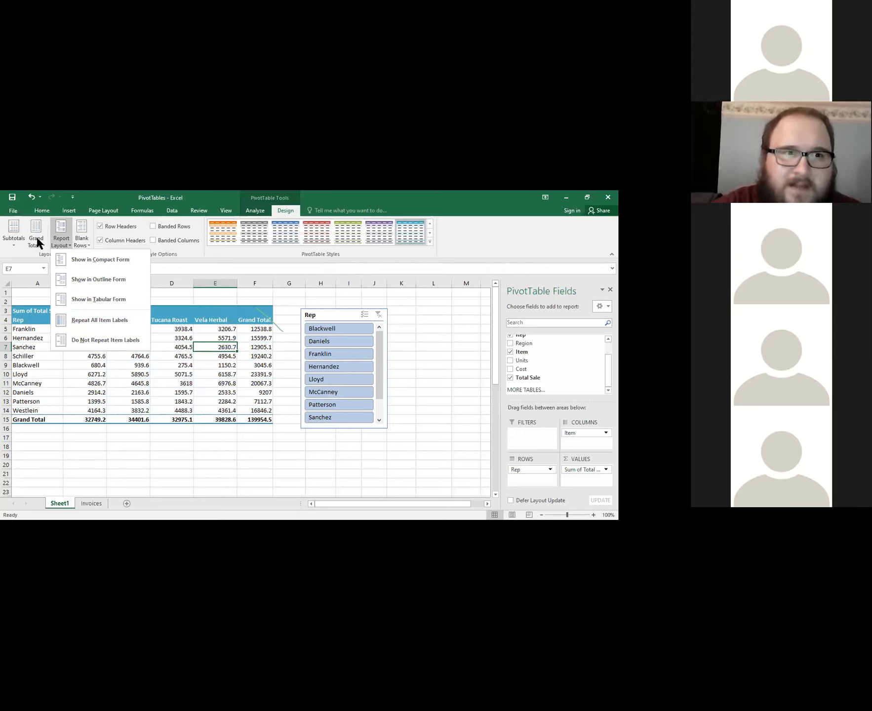
left_click(96, 273)
left_click(62, 240)
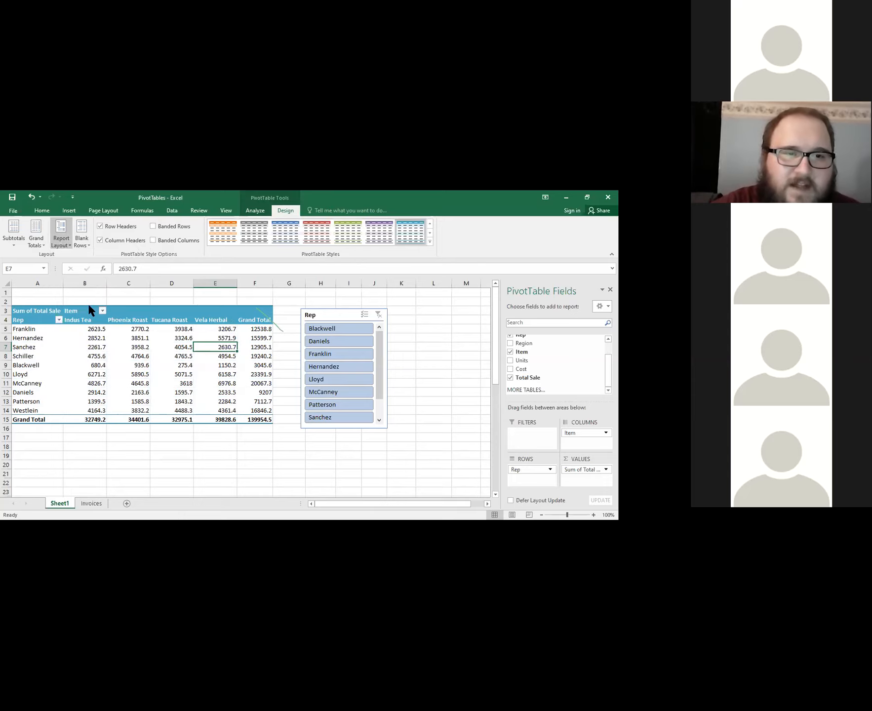
left_click(88, 303)
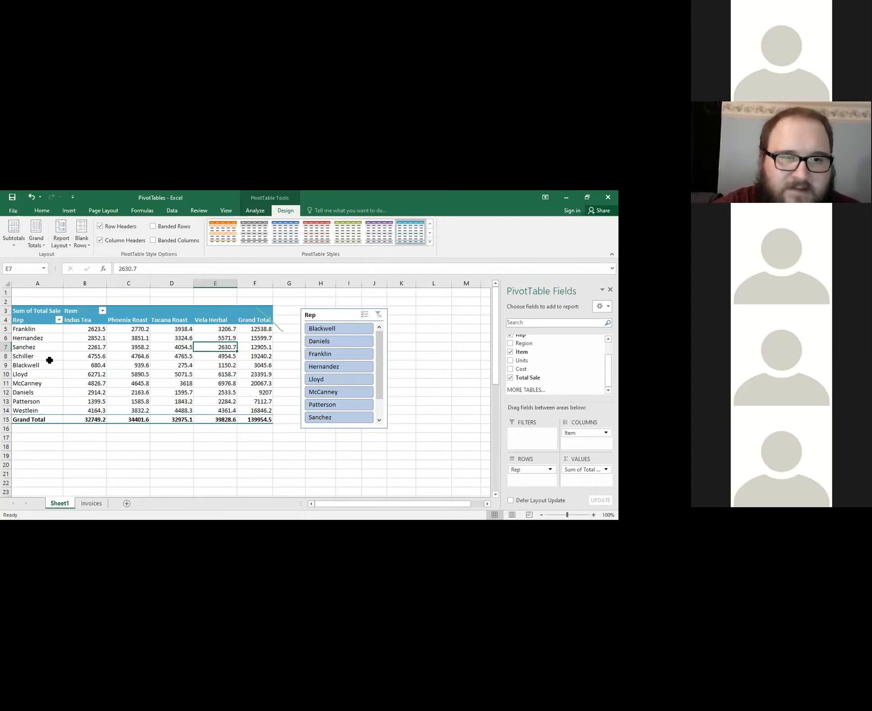
Show the PivotTable in outline form again, and undo the report layout changes to restore the compact form.
left_click(68, 364)
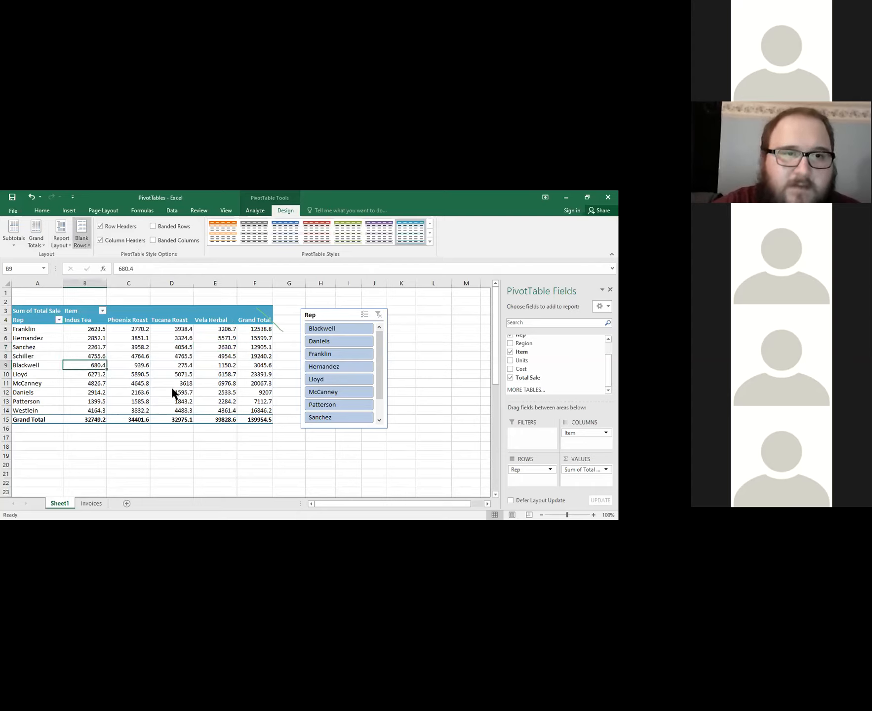
left_click(81, 242)
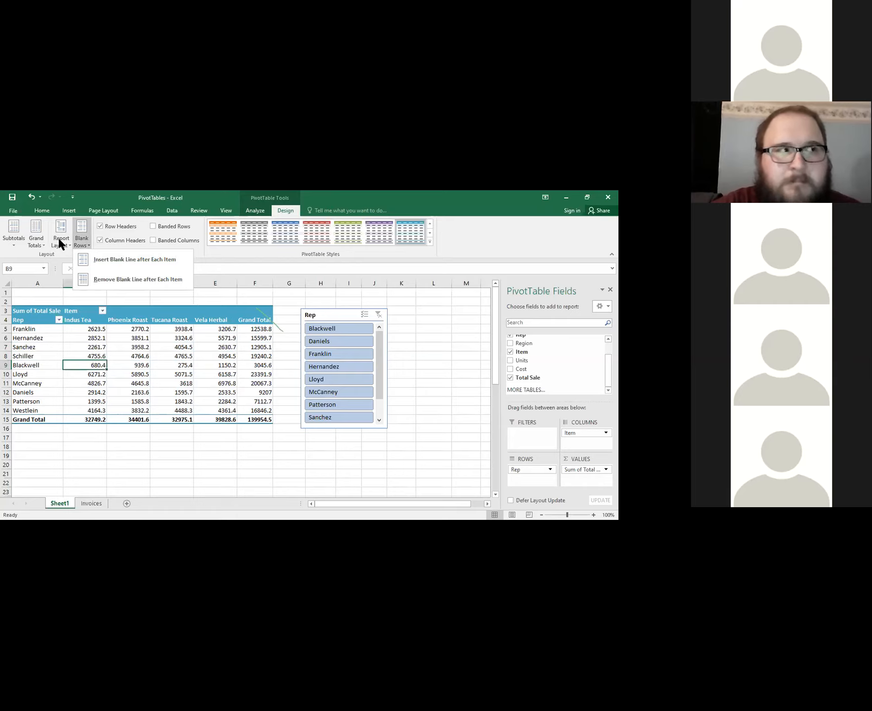
left_click(60, 242)
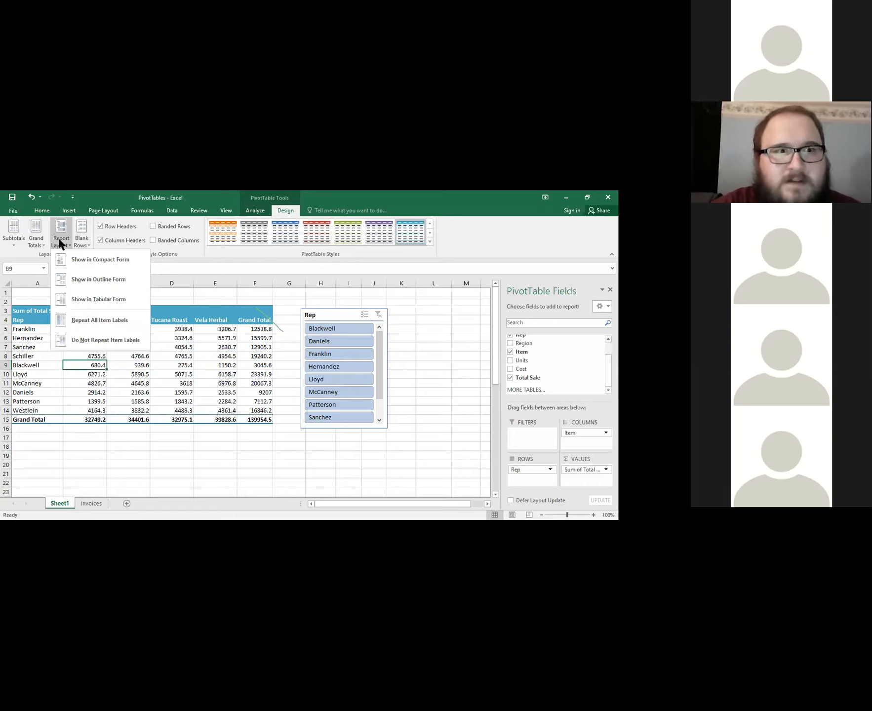
left_click(98, 279)
left_click(66, 391)
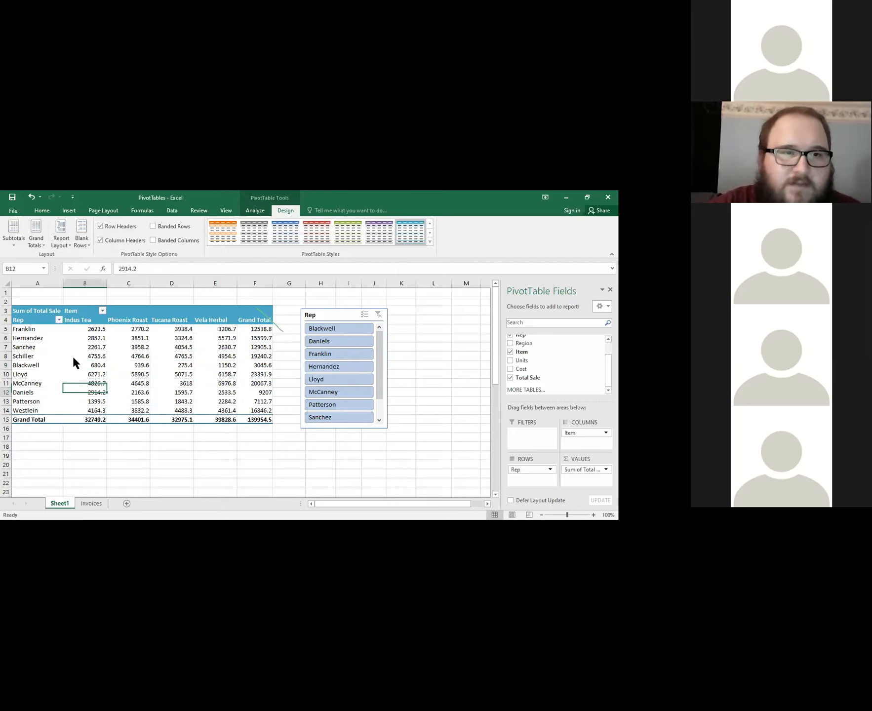
key("ctrl+z")
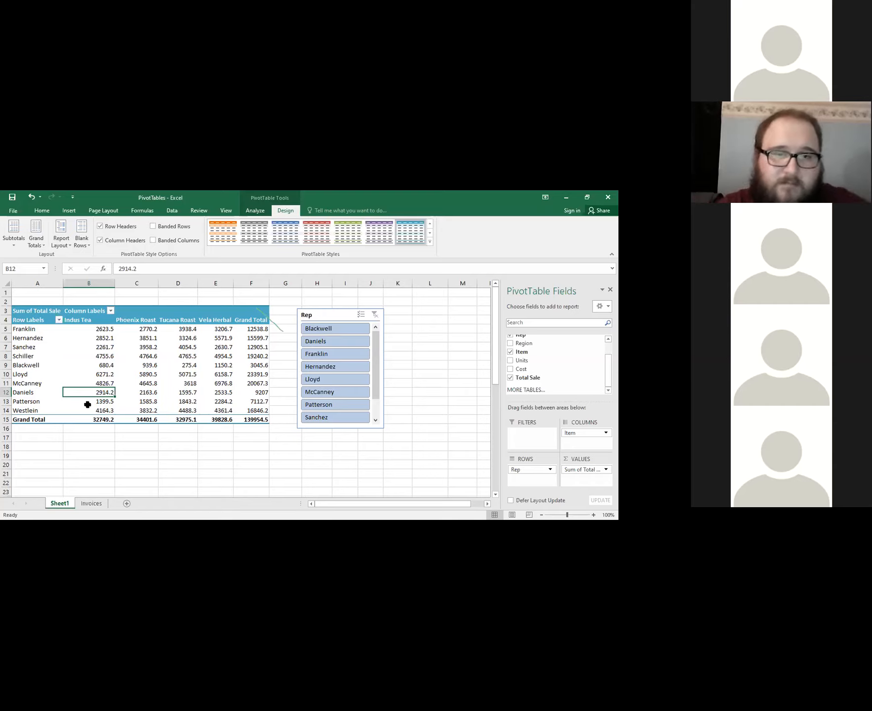
Review the Grand Totals options and examine the Indus Tea and Phoenix Roast columns and the overall grand total.
mouse_move(87, 405)
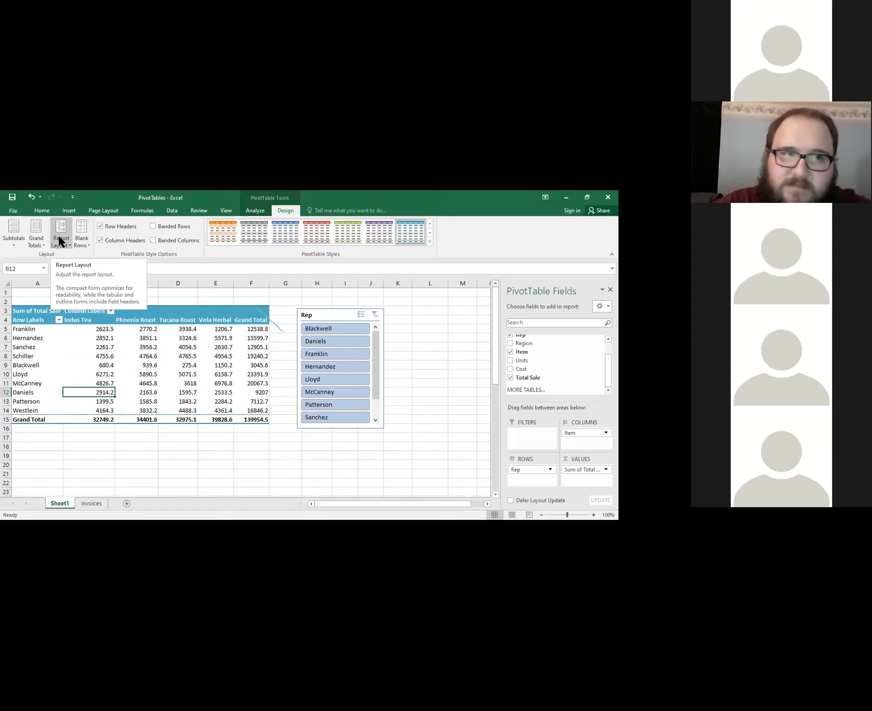
left_click(36, 239)
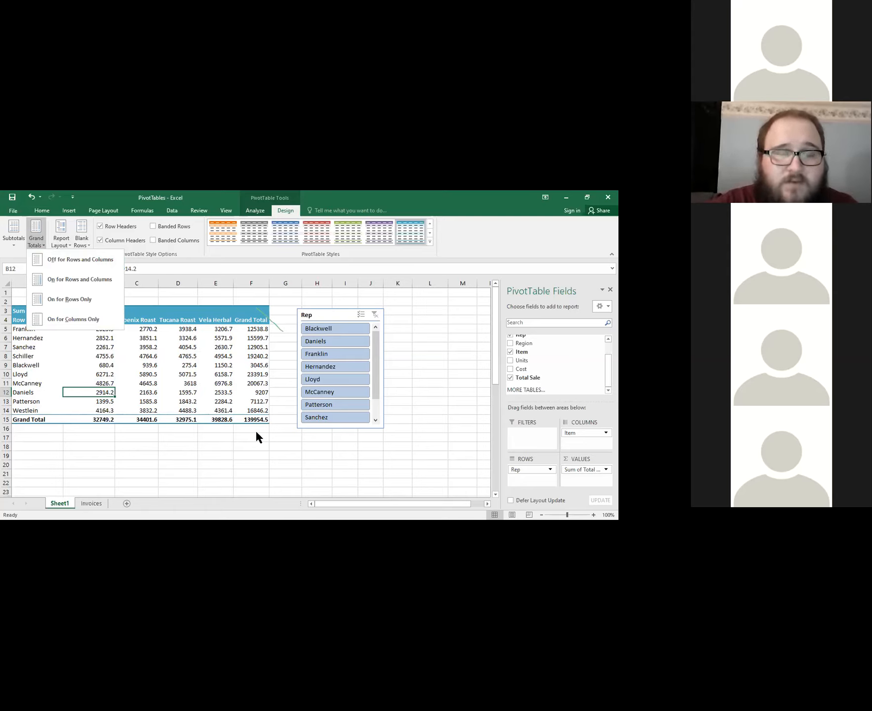
left_click(251, 349)
left_click_drag(93, 320, 96, 416)
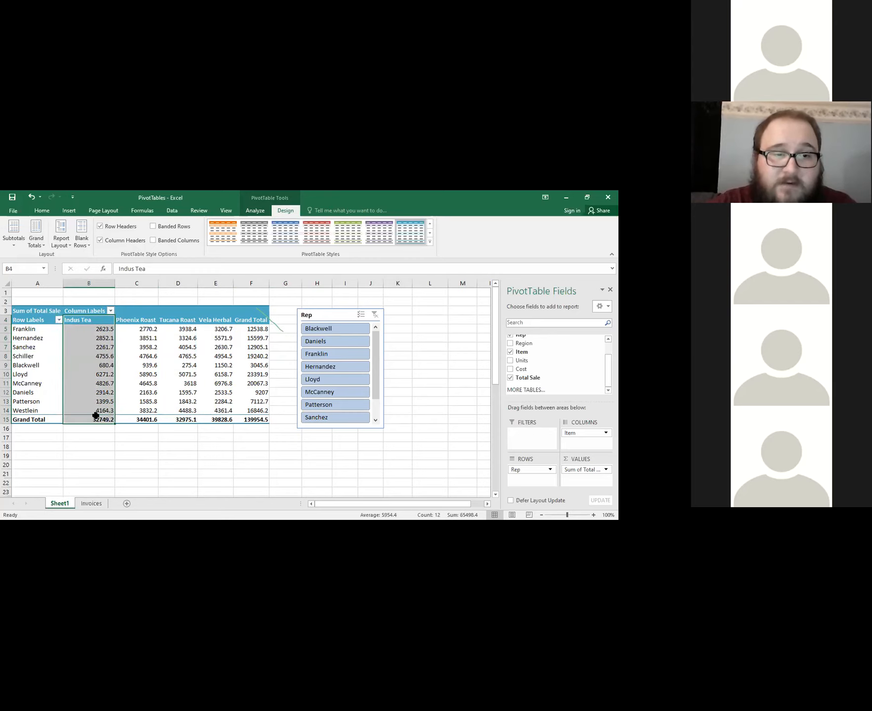
left_click_drag(155, 322, 150, 419)
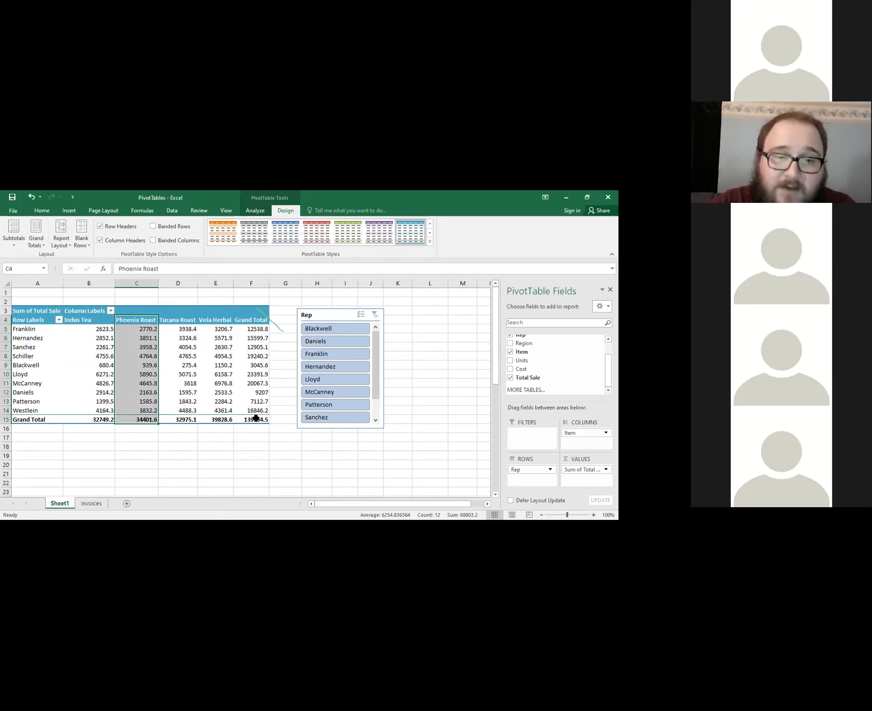
left_click(255, 418)
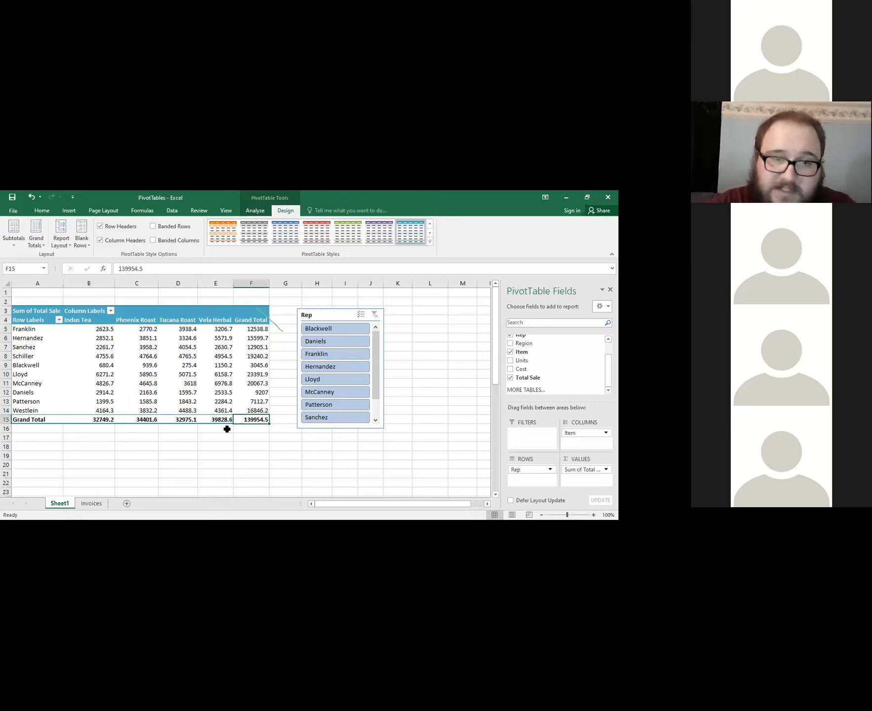
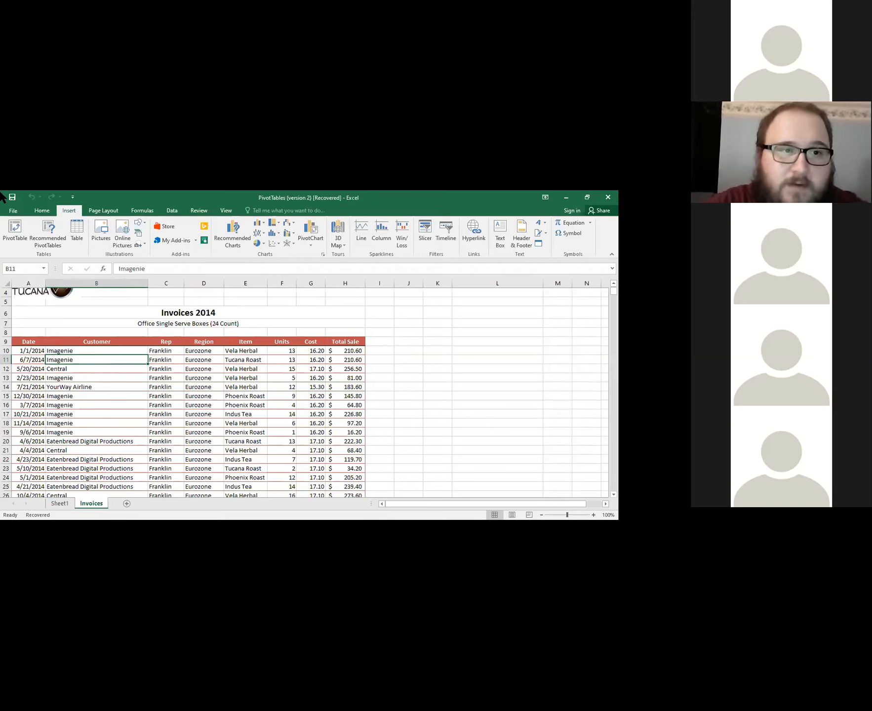
Create a PivotChart on a new worksheet from the invoice data in Invoices!$A$9:$H$1007.
left_click(102, 377)
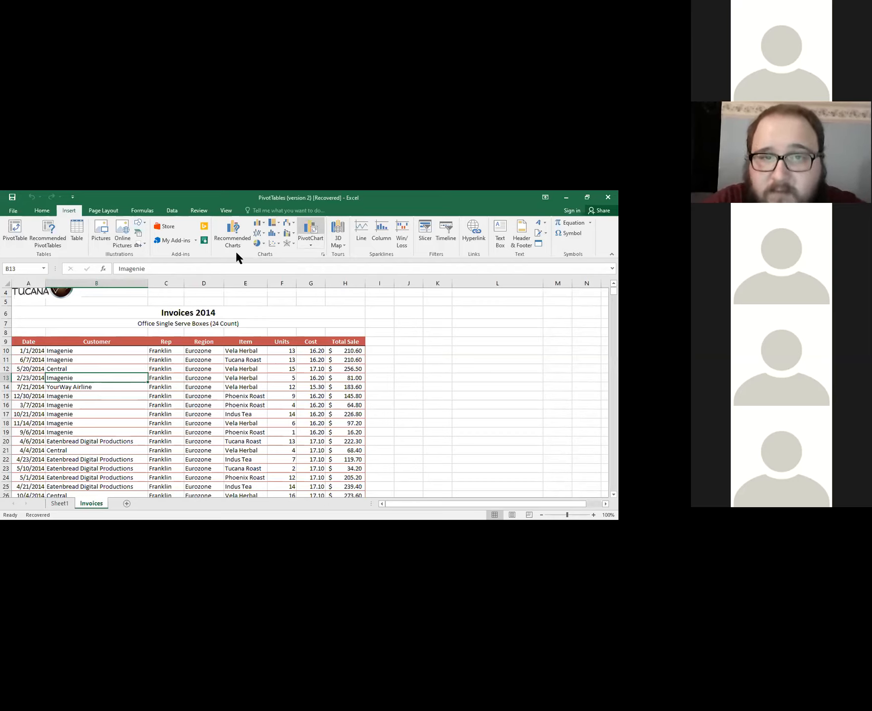
left_click(314, 231)
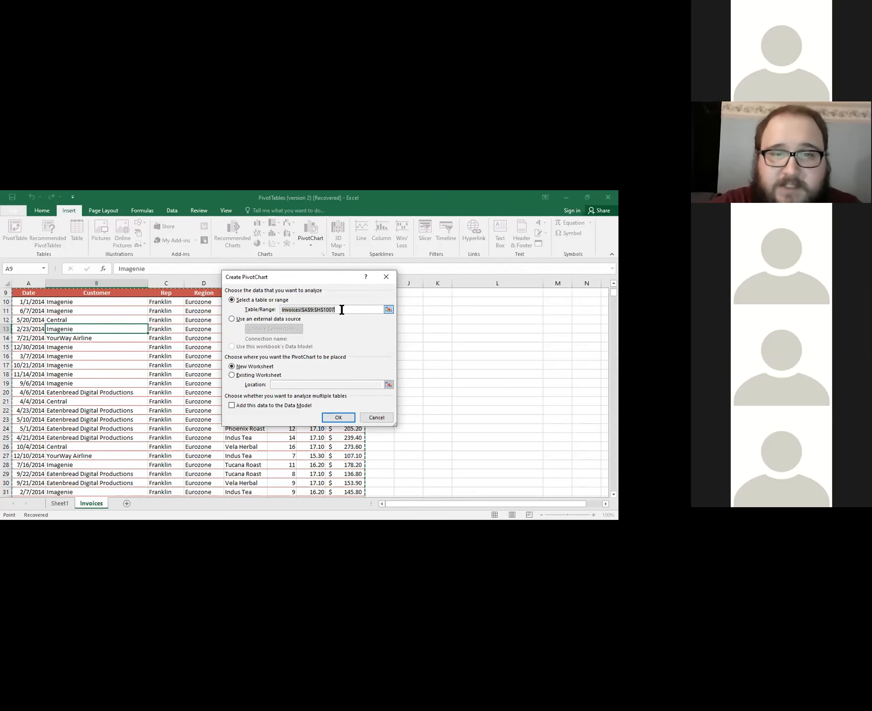
mouse_move(283, 310)
left_mouse_down()
mouse_move(323, 310)
mouse_move(281, 310)
left_mouse_up()
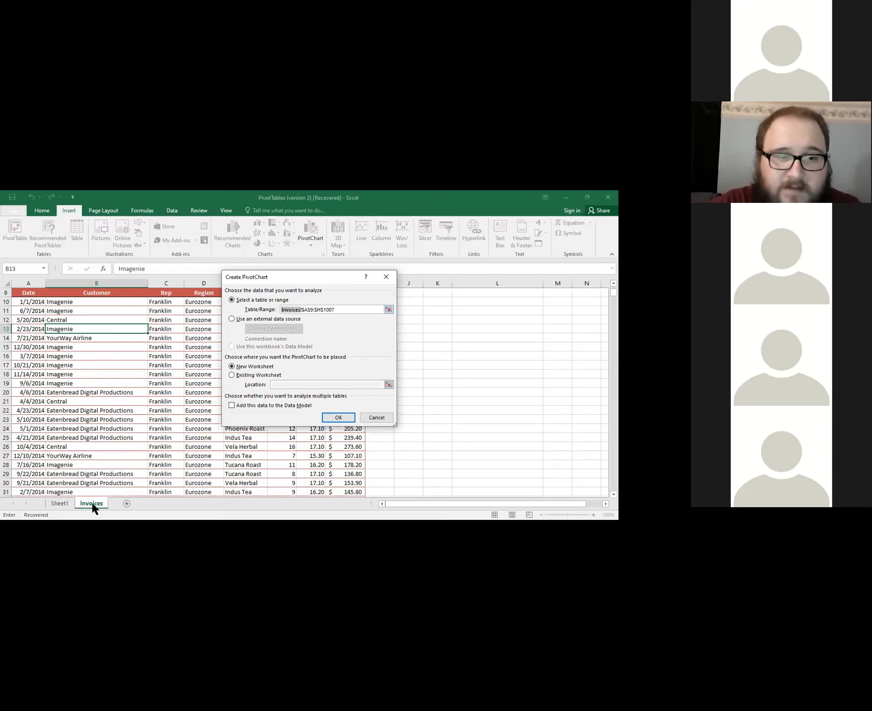
left_click_drag(301, 309, 344, 308)
left_click(343, 308)
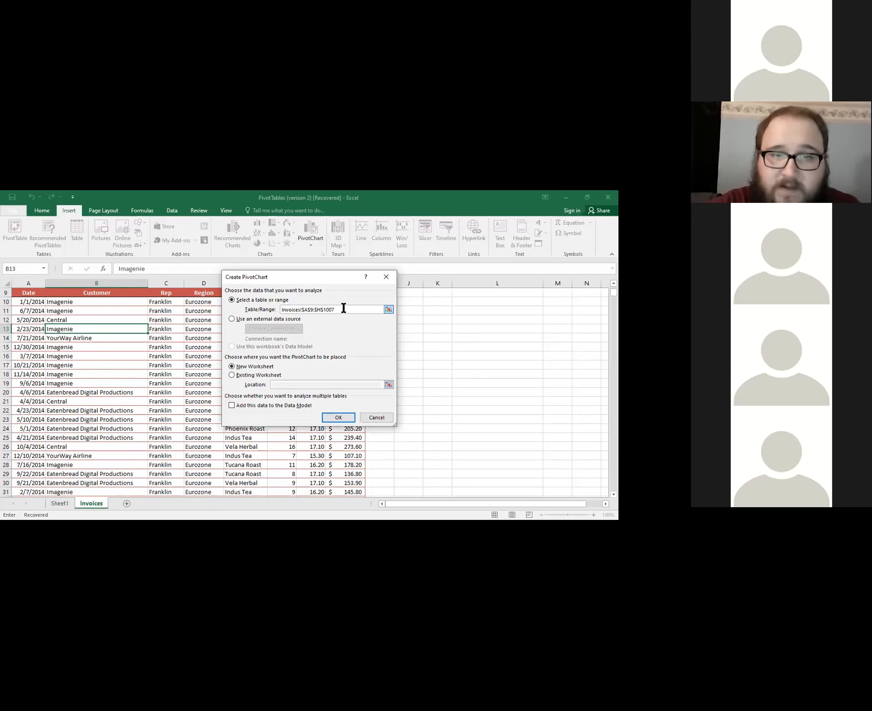
left_click_drag(336, 308, 266, 307)
left_click(336, 306)
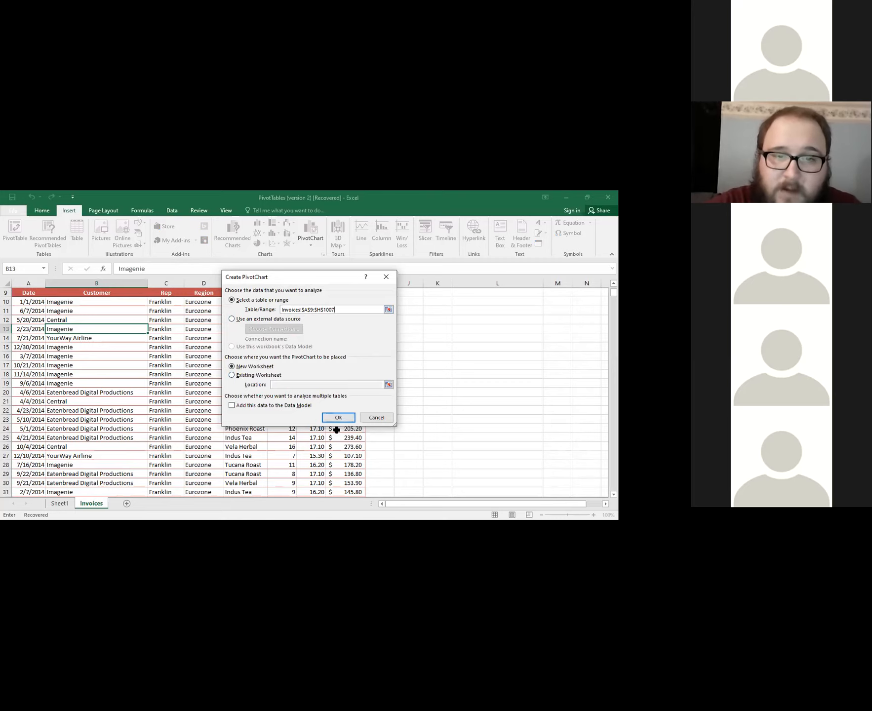
left_click(339, 417)
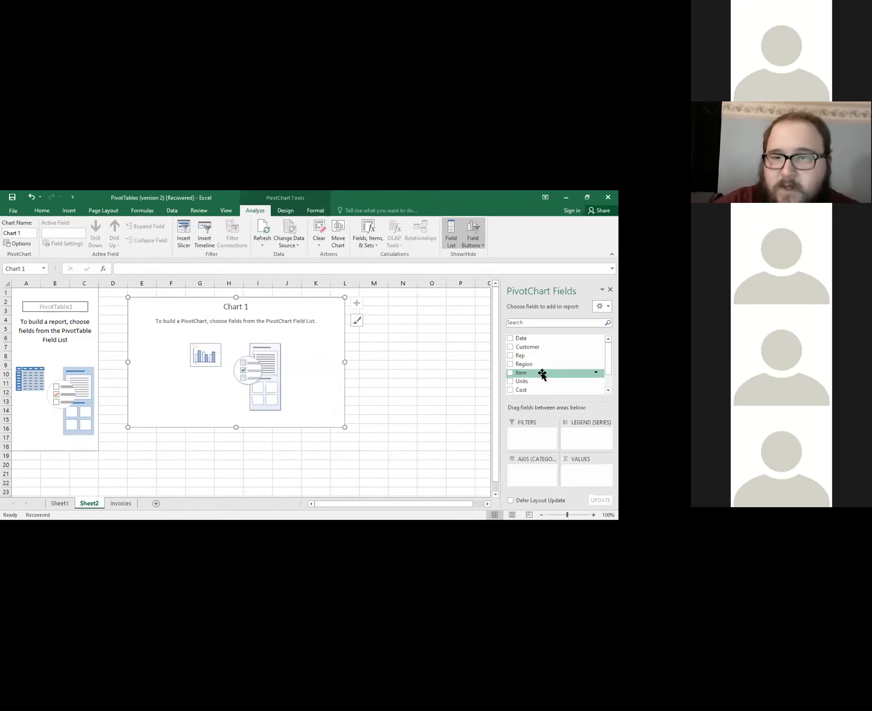
Chart Total Sale values with Rep on the axis and Item in the legend, and move the chart closer to the row labels.
left_click_drag(528, 357, 534, 471)
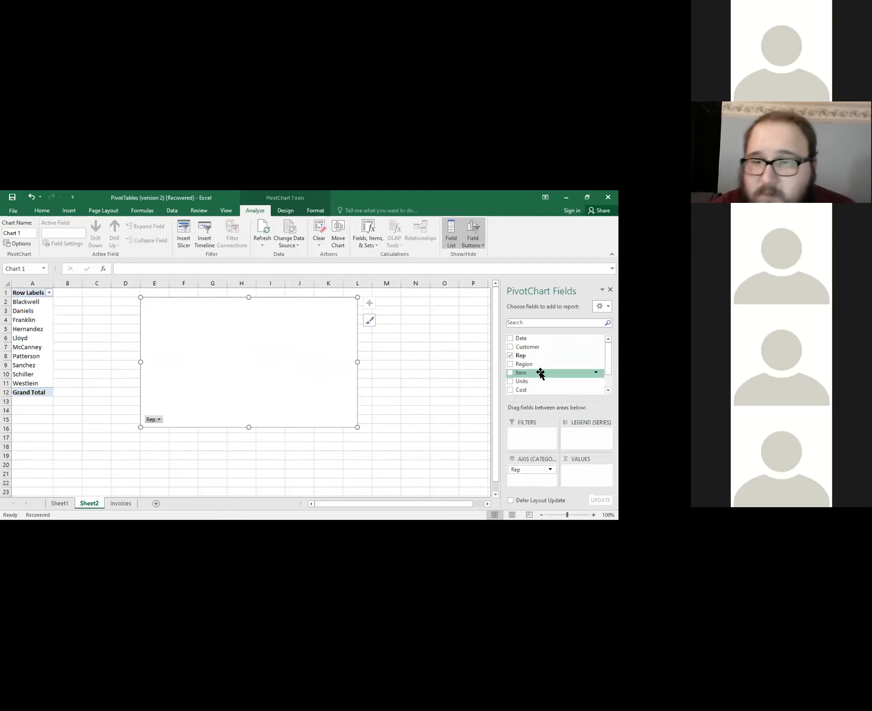
left_click_drag(540, 374, 585, 444)
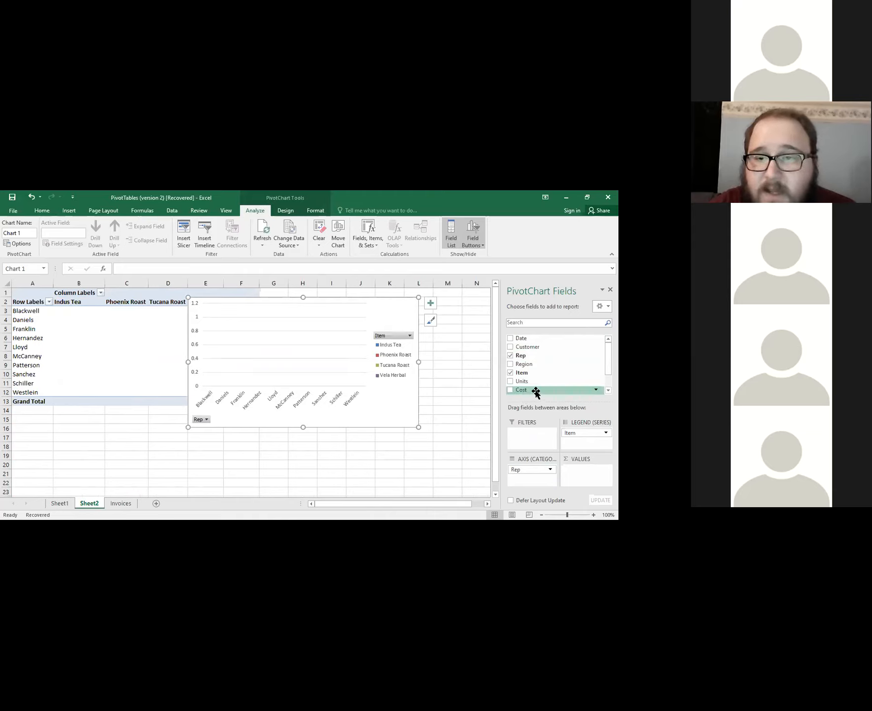
scroll(543, 365, "down", 1)
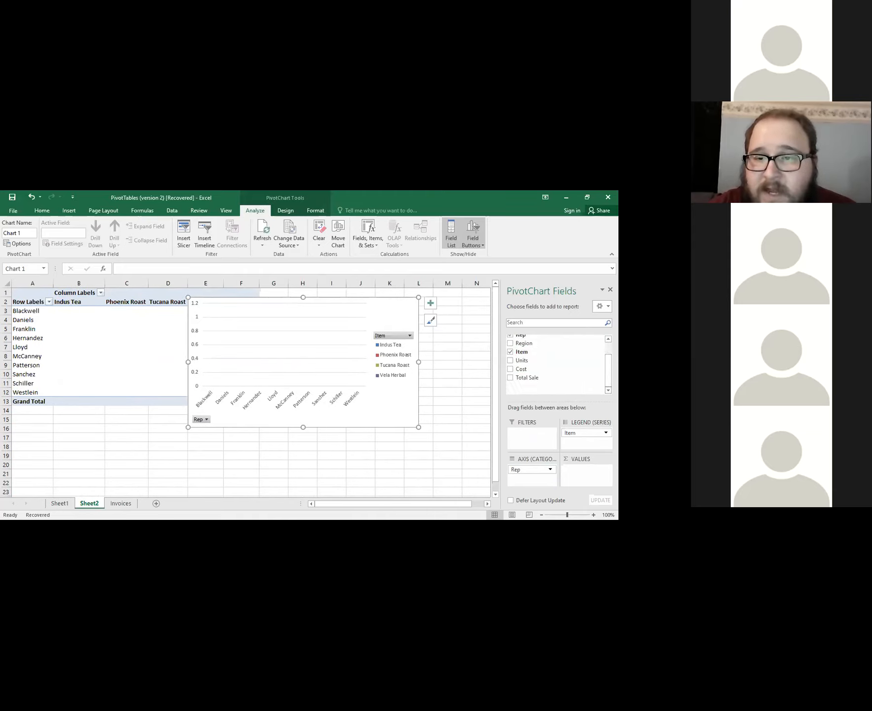
left_click_drag(529, 376, 579, 476)
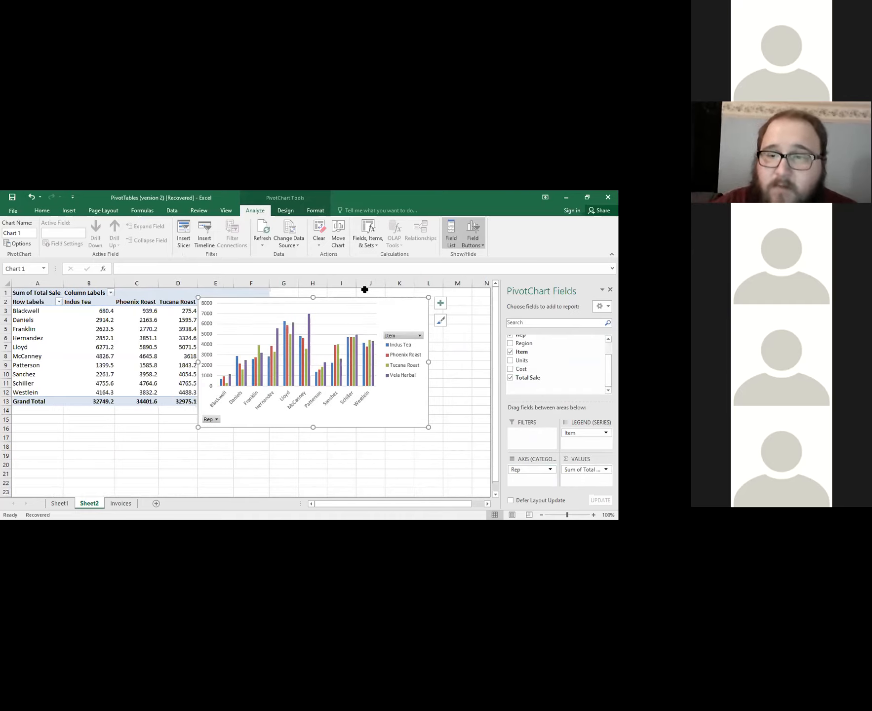
left_click_drag(403, 306, 330, 306)
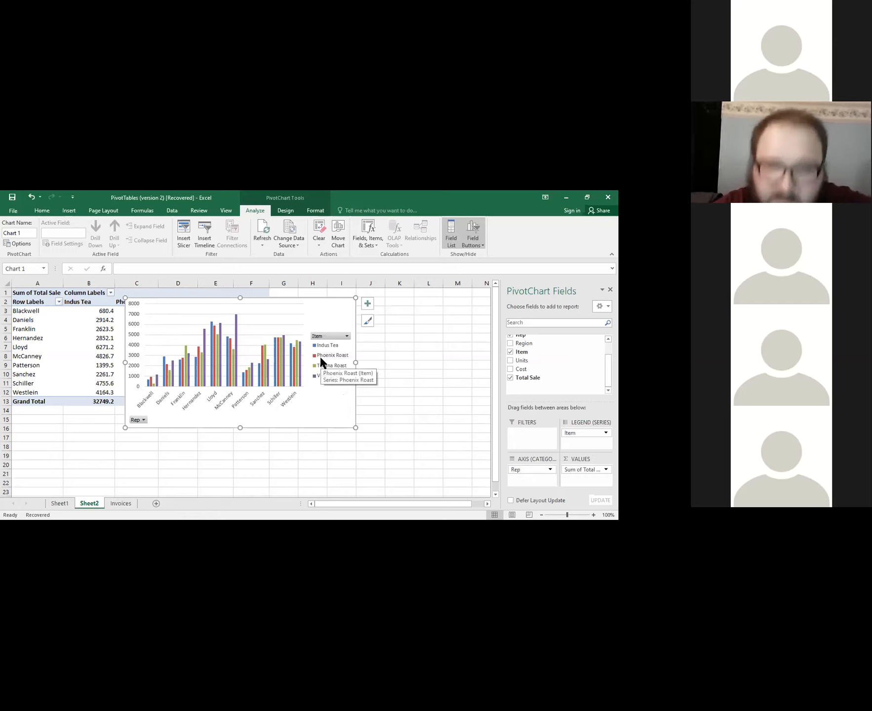
Review the chart elements and quick style choices available for the PivotChart, and examine its columns.
key("ctrl")
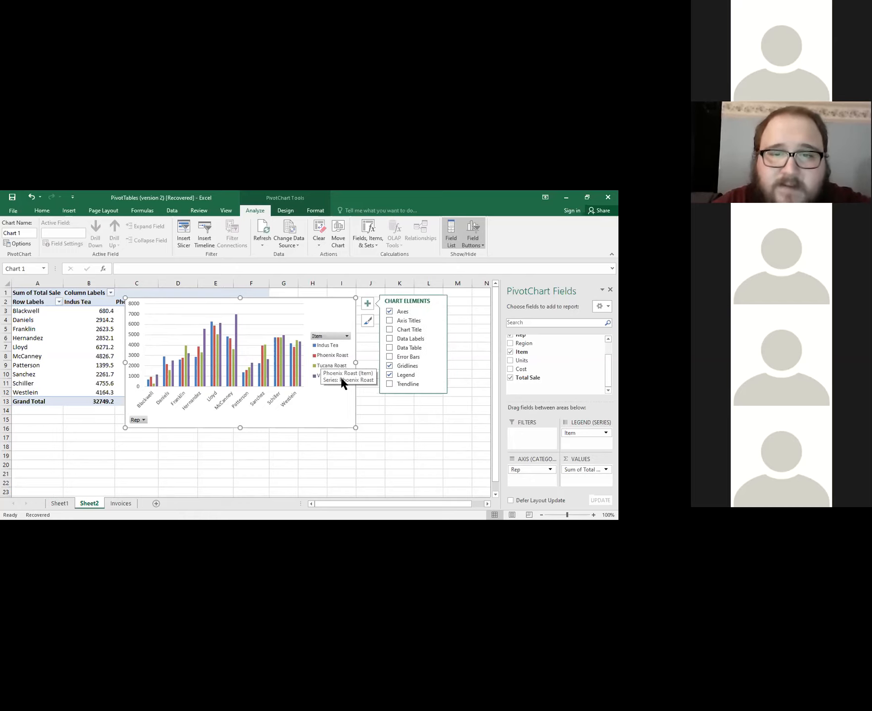
left_click(368, 321)
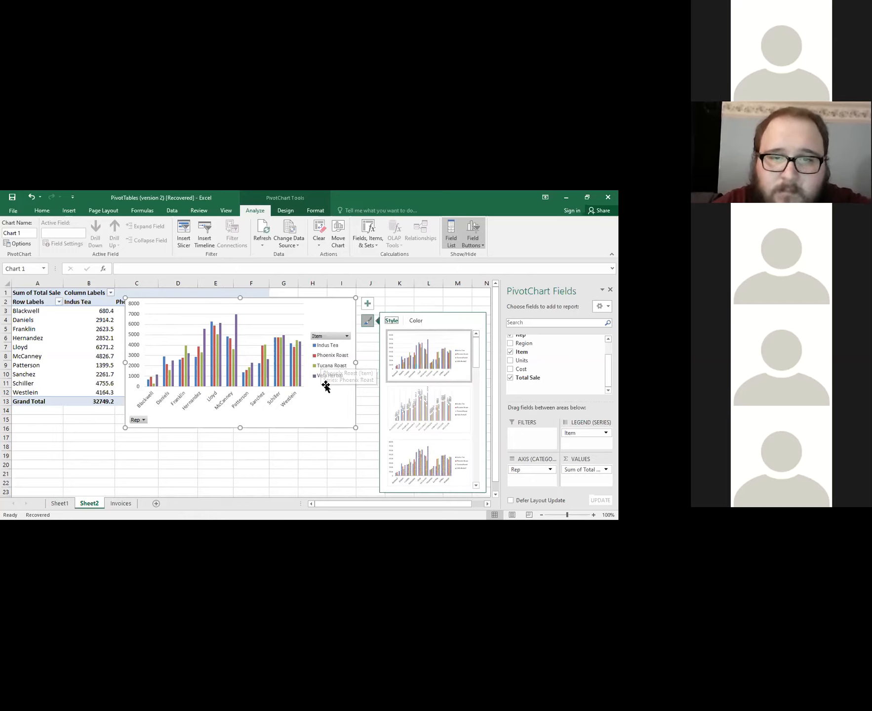
left_click(368, 325)
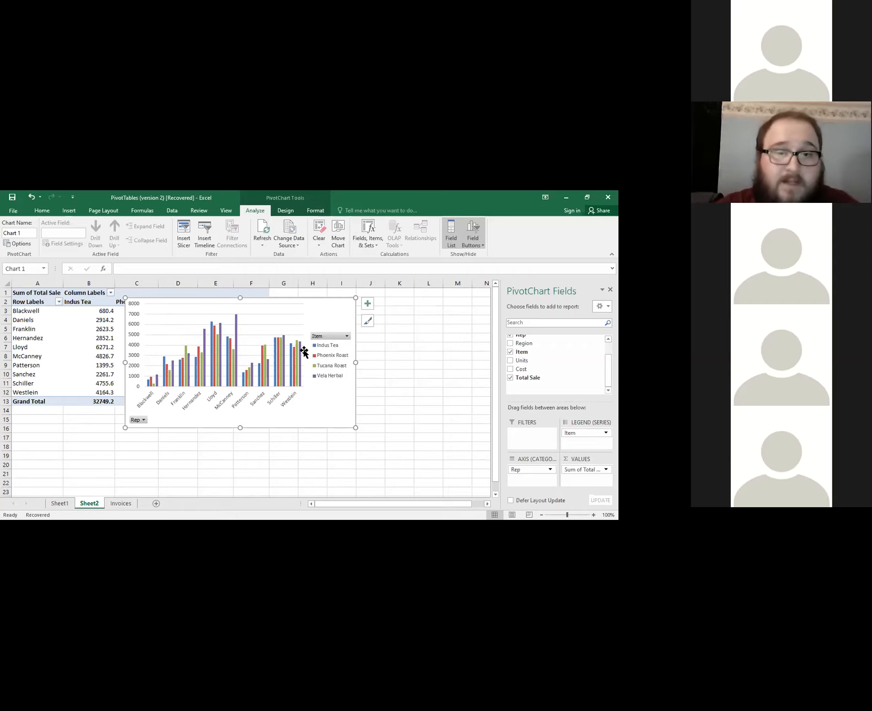
mouse_move(217, 369)
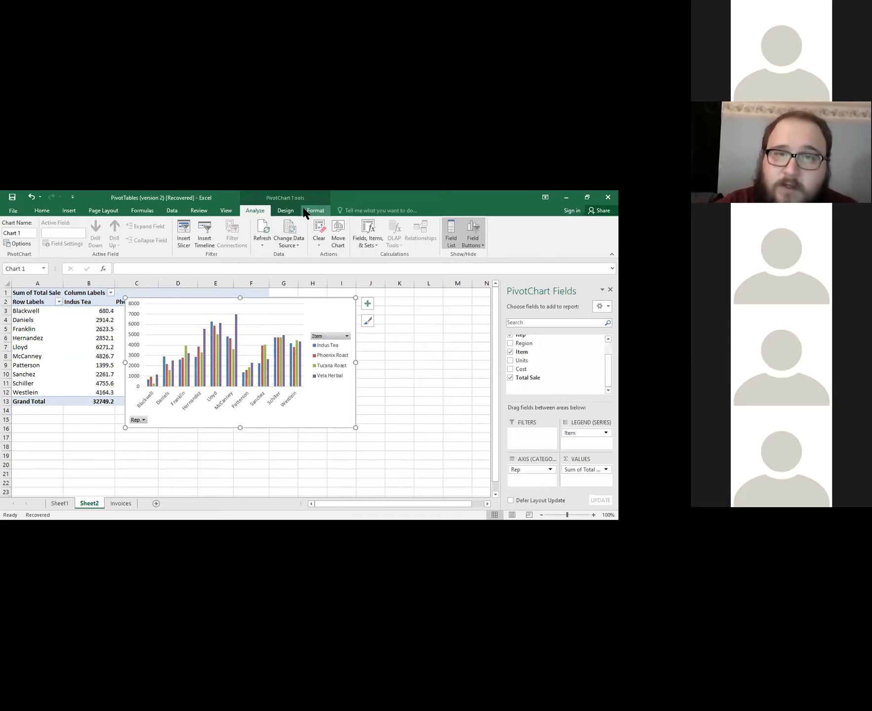
Review the PivotChart's design and formatting options, including the available chart styles.
left_click(285, 211)
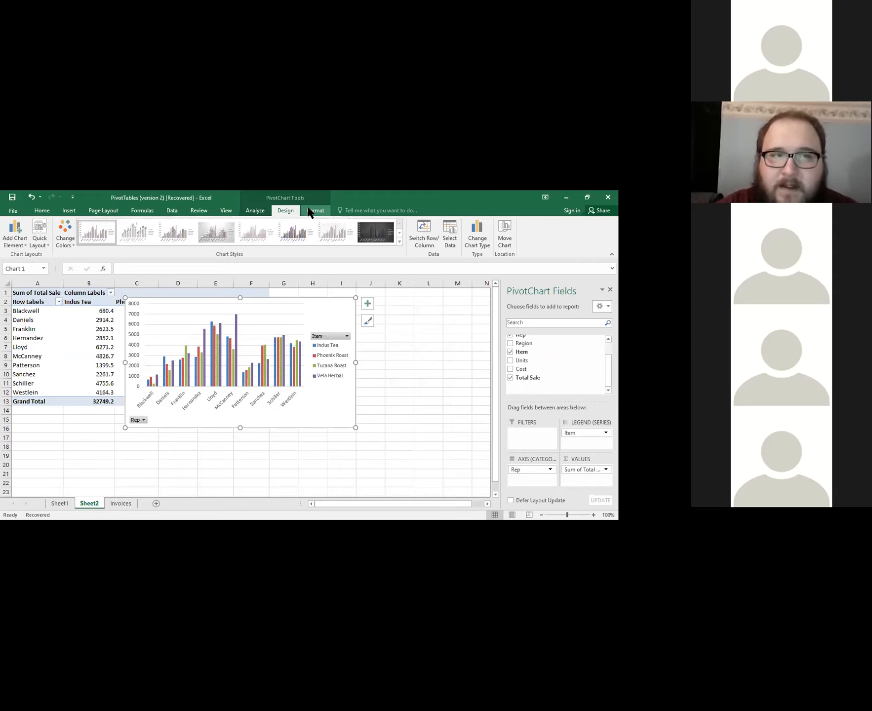
left_click(309, 209)
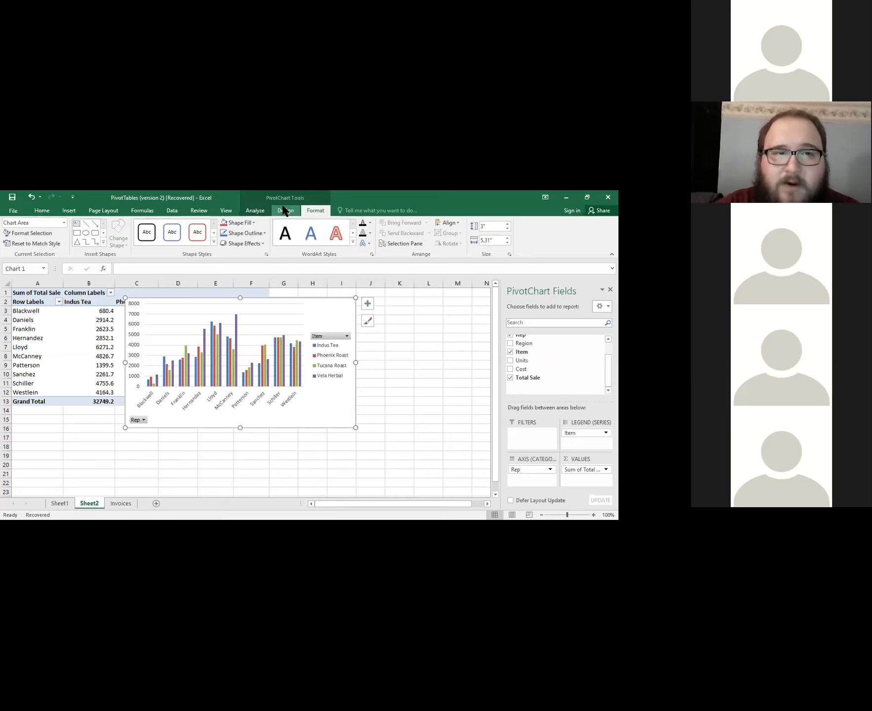
left_click(284, 209)
scroll(285, 211, "up", 1)
left_click(284, 210)
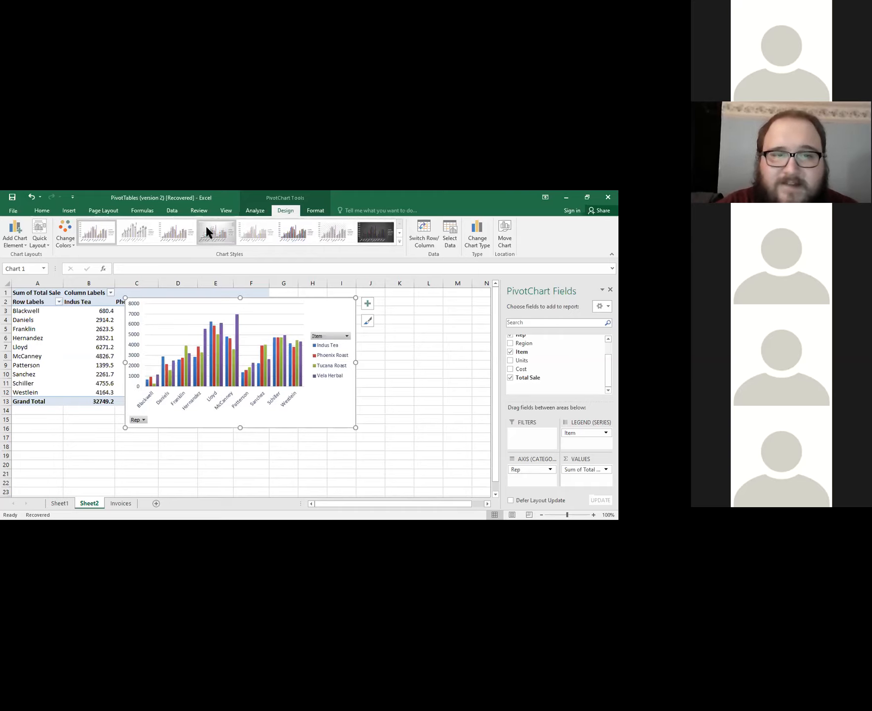
left_click(137, 232)
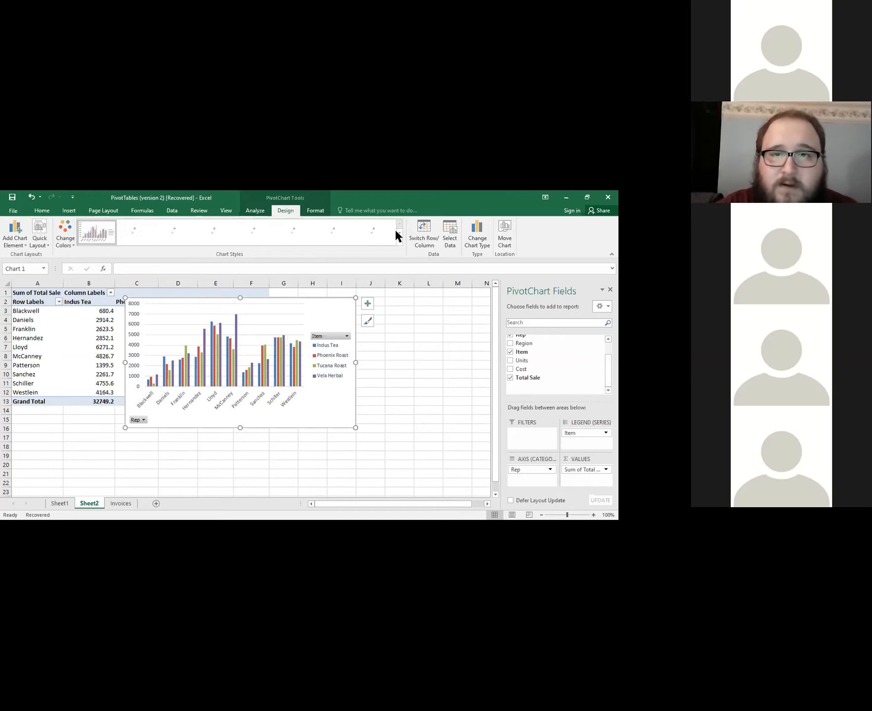